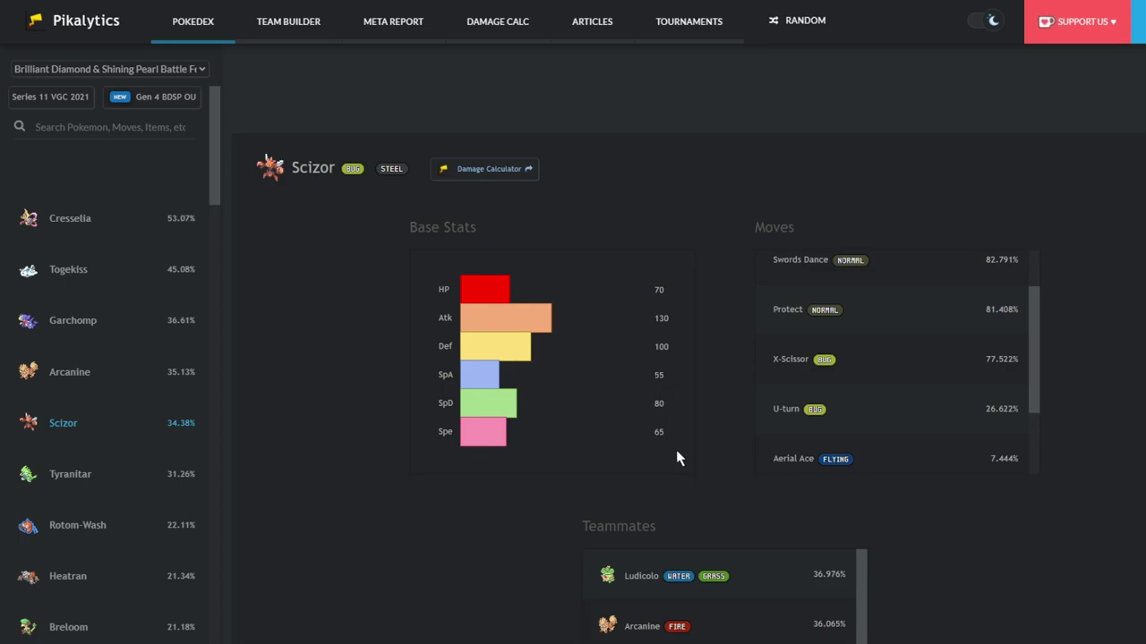
# Step: Switch to Pokémon Showdown's Teambuilder and open the Untitled 357 team at Scizor's set with its EVs
pyautogui.scroll(1, 866, 399)
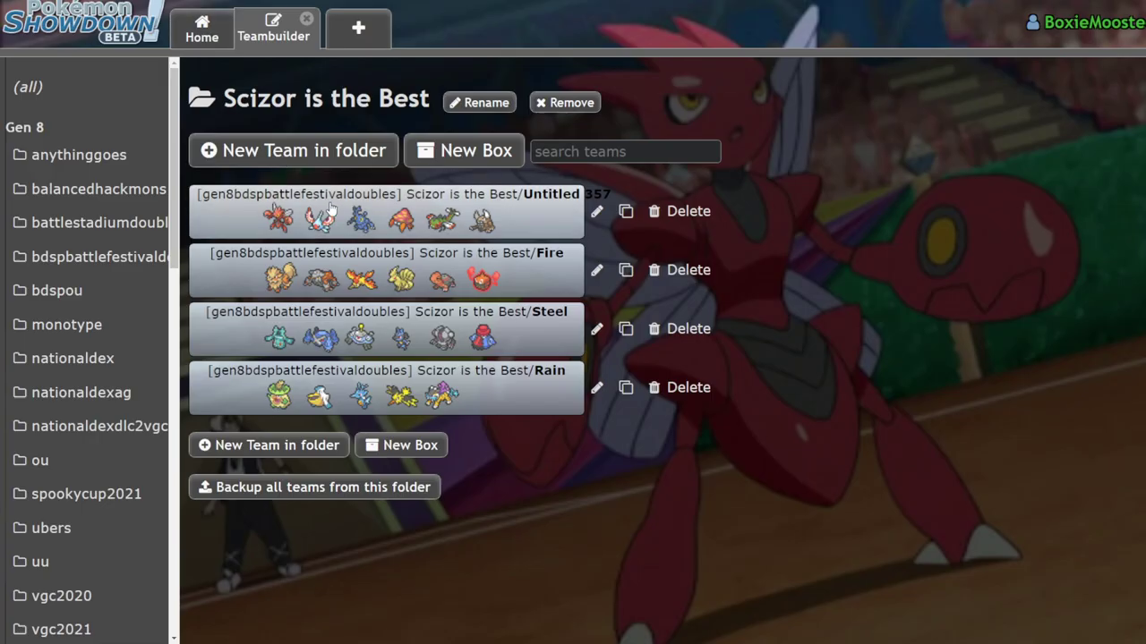
pyautogui.click(385, 287)
pyautogui.click(689, 268)
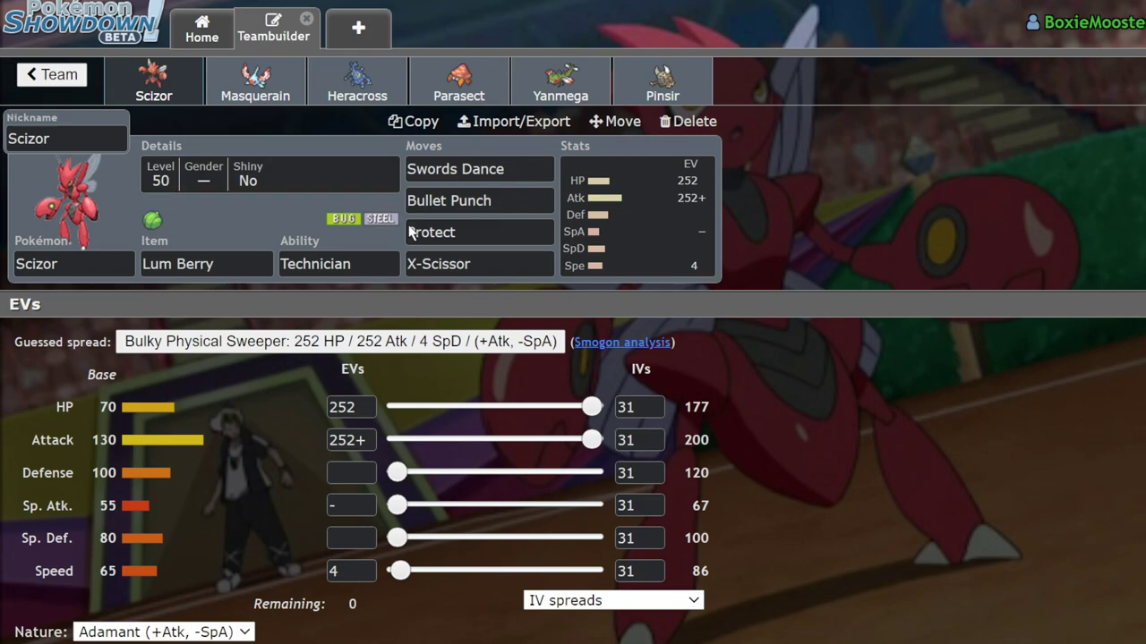
# Step: Look through the sets of Masquerain, Heracross, Parasect, Yanmega and Pinsir, and return to Scizor's
pyautogui.click(244, 83)
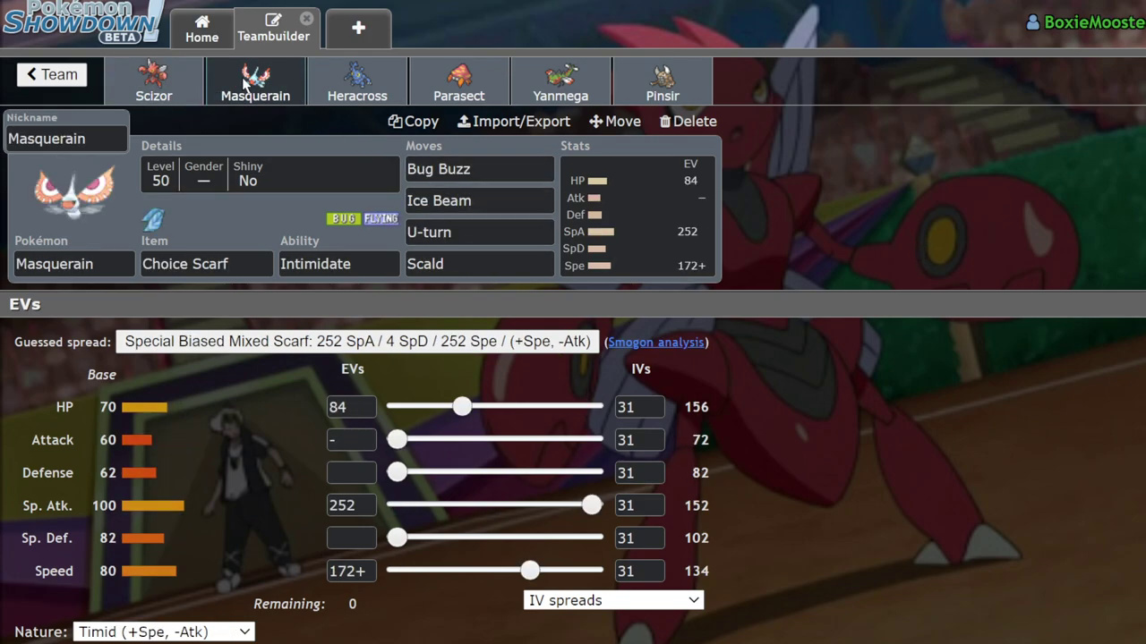
pyautogui.click(357, 83)
pyautogui.click(459, 83)
pyautogui.click(560, 82)
pyautogui.click(690, 82)
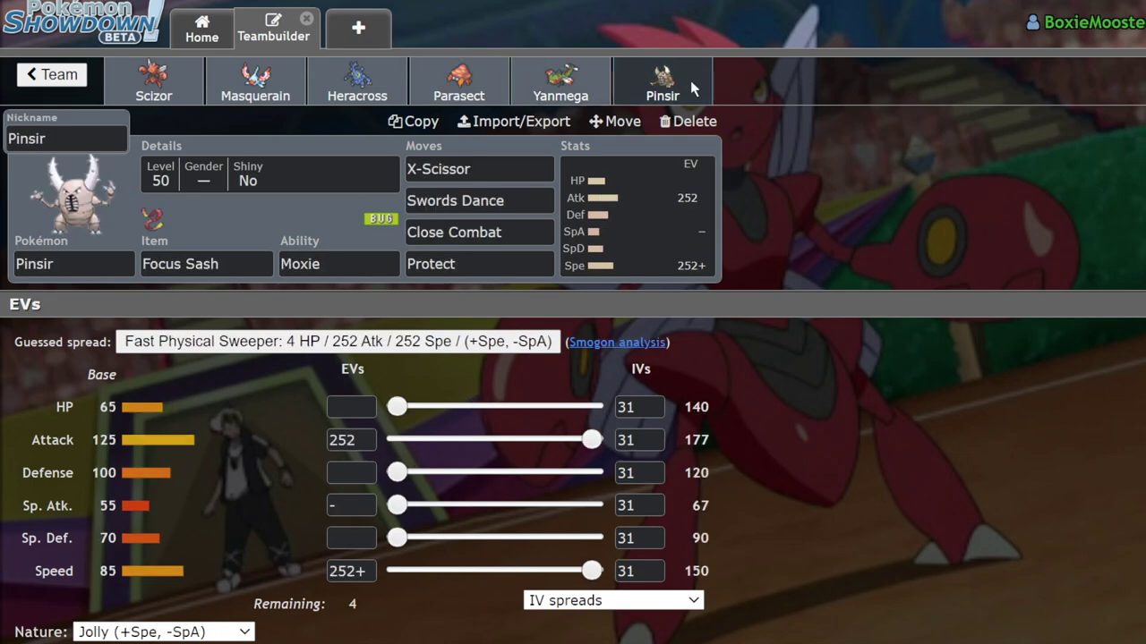
pyautogui.click(154, 83)
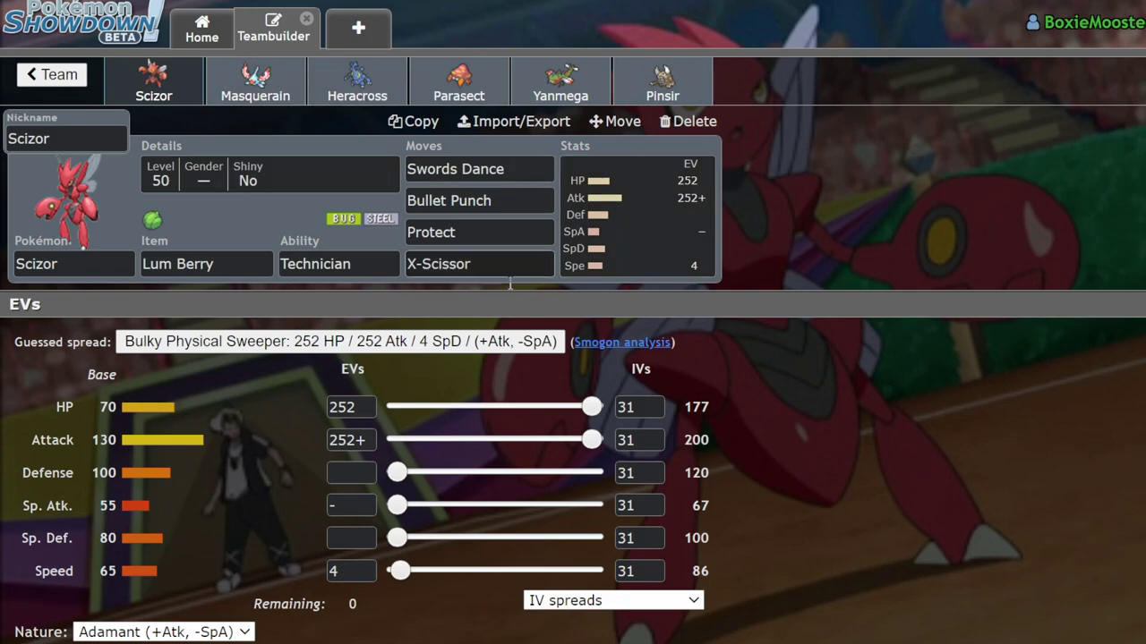
# Step: Compare Scizor's set with its teammates' sets, including Masquerain, Heracross, Parasect and Pinsir, ending on Scizor
pyautogui.click(255, 78)
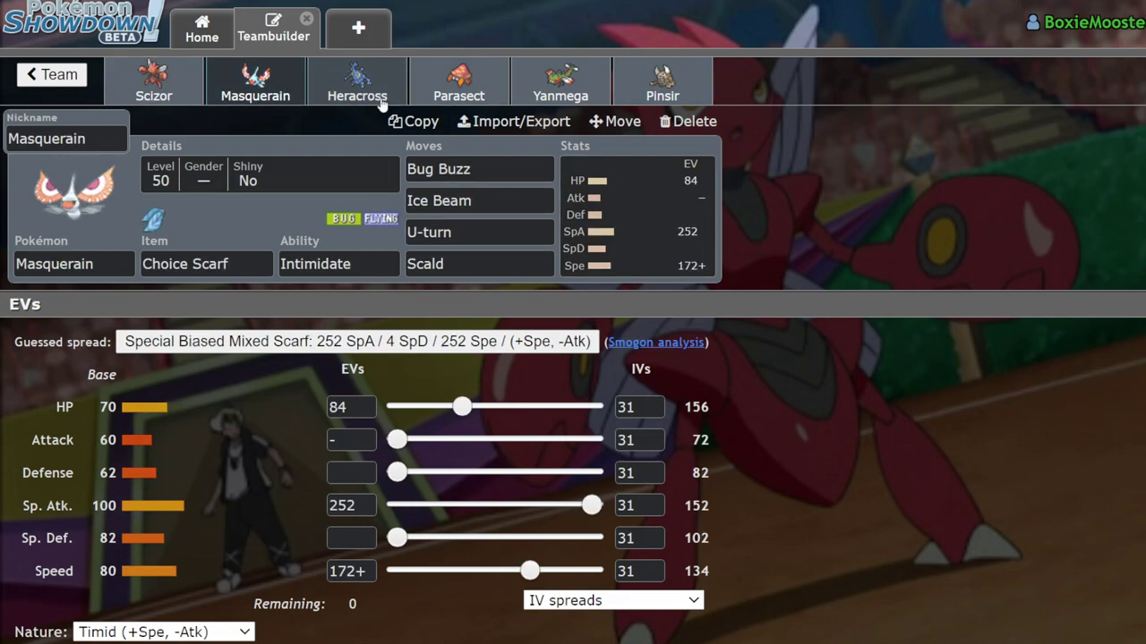
pyautogui.click(459, 80)
pyautogui.click(526, 95)
pyautogui.click(662, 83)
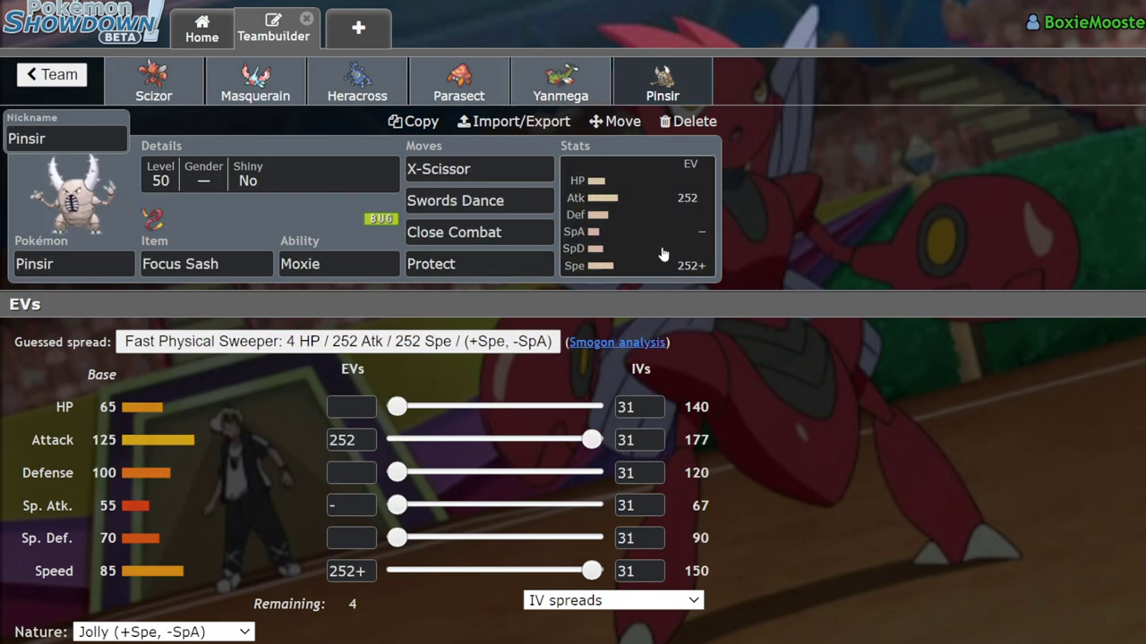
pyautogui.click(174, 84)
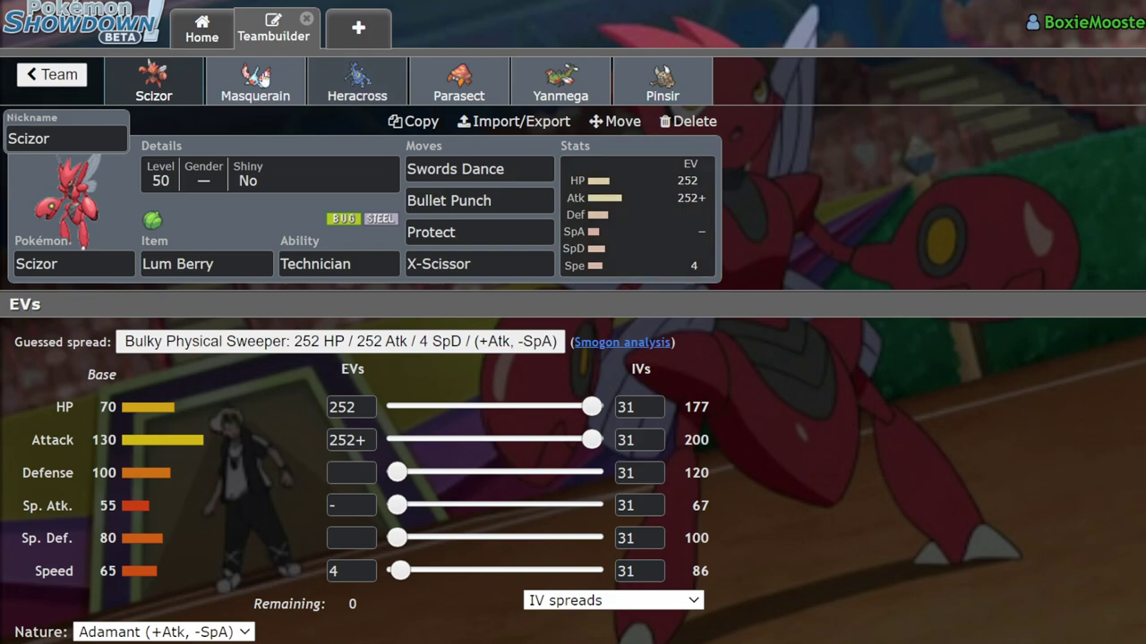
pyautogui.click(274, 98)
pyautogui.click(363, 94)
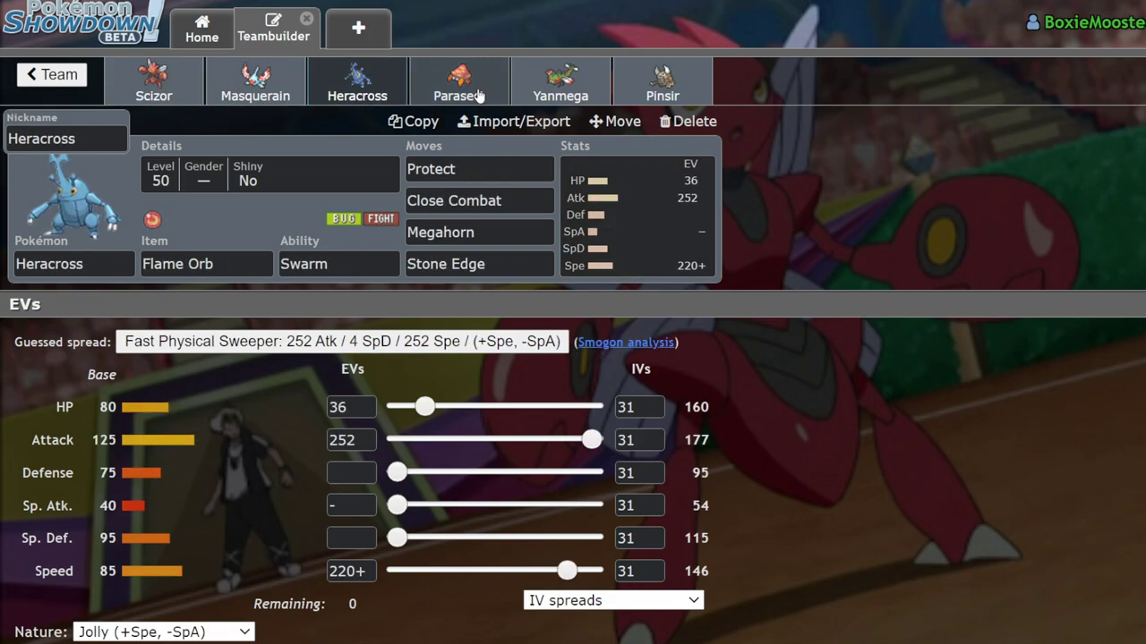
pyautogui.click(461, 89)
pyautogui.click(652, 90)
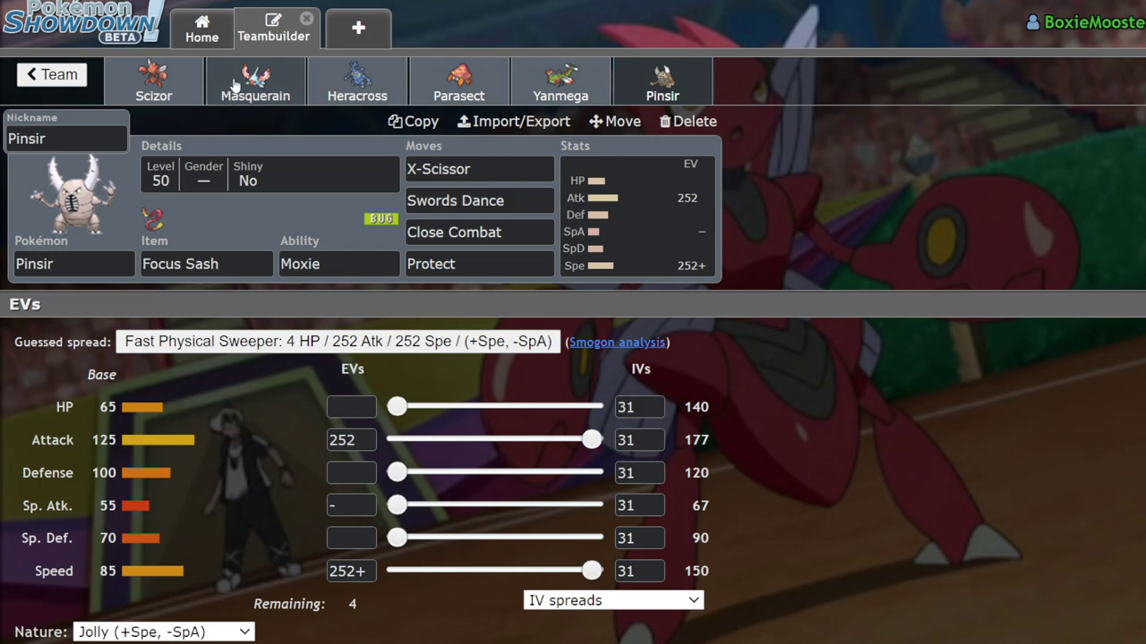
pyautogui.click(153, 81)
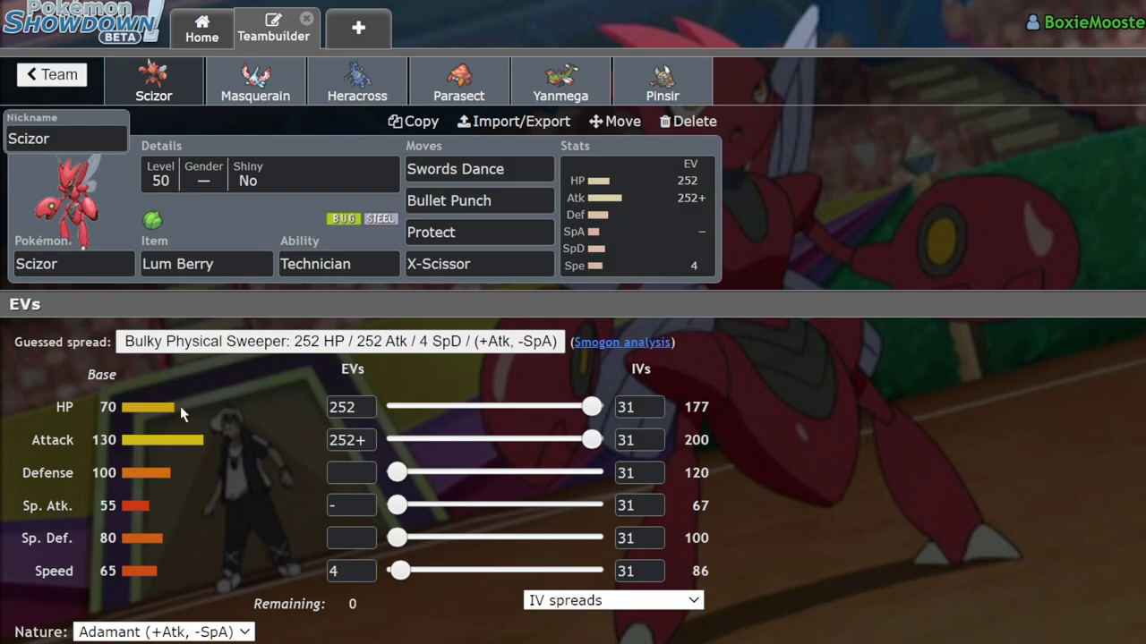
# Step: Review the five teammates' sets in order from Masquerain to Pinsir, and go back to Masquerain's
pyautogui.click(279, 101)
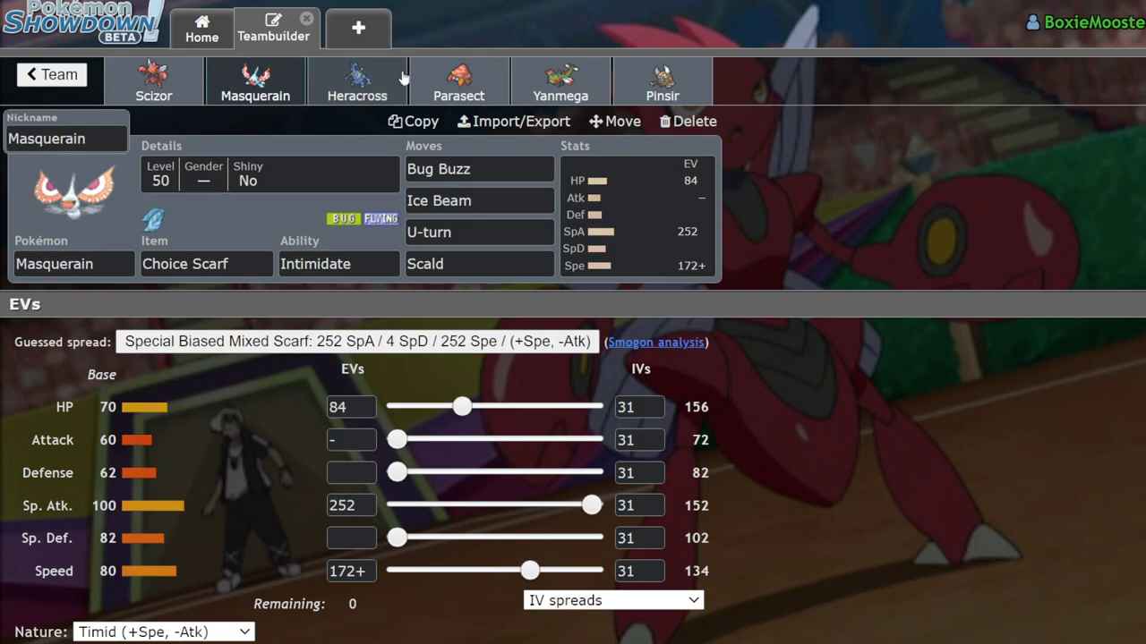
pyautogui.click(392, 83)
pyautogui.click(467, 93)
pyautogui.click(563, 89)
pyautogui.click(662, 87)
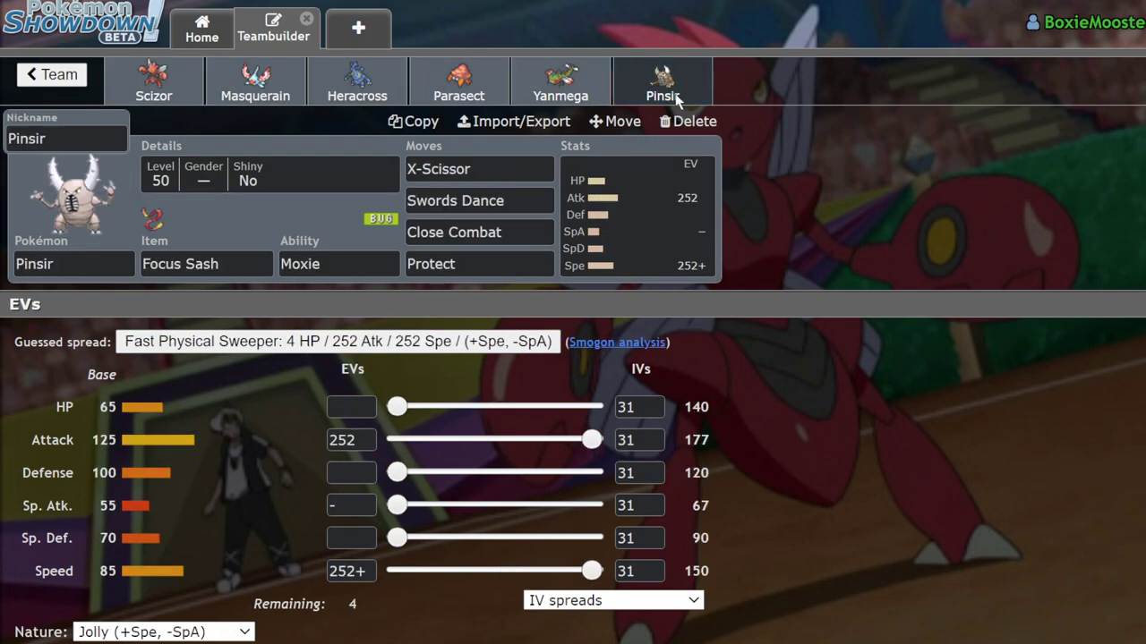
pyautogui.click(261, 93)
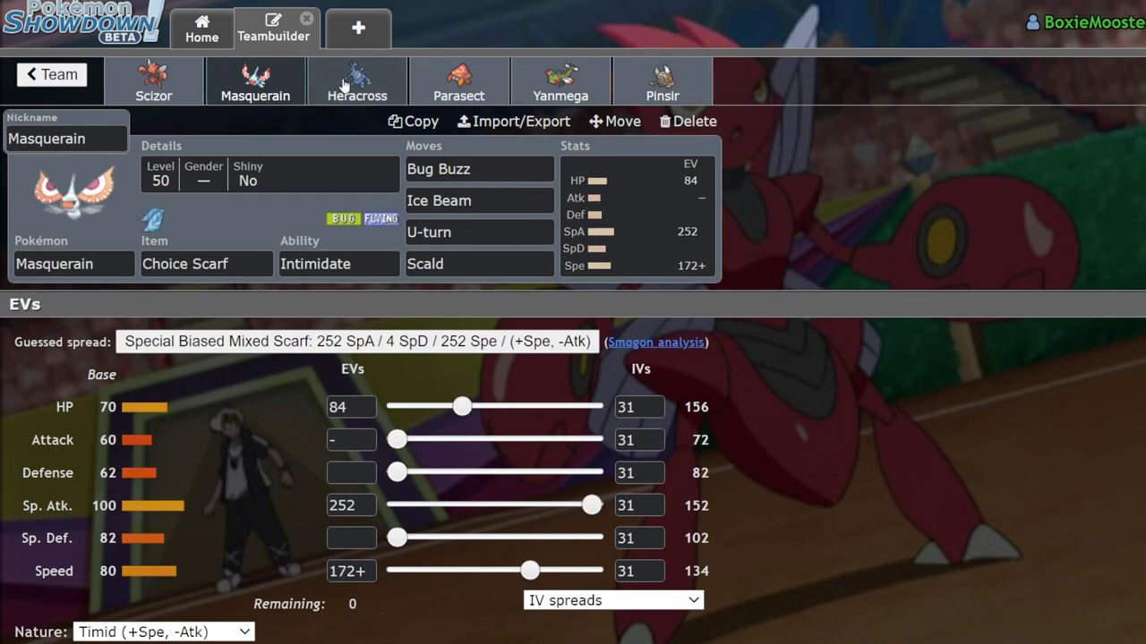
# Step: Switch to Pikalytics and look over the most used Pokémon in the Brilliant Diamond & Shining Pearl ranking
pyautogui.click(87, 259)
pyautogui.click(183, 288)
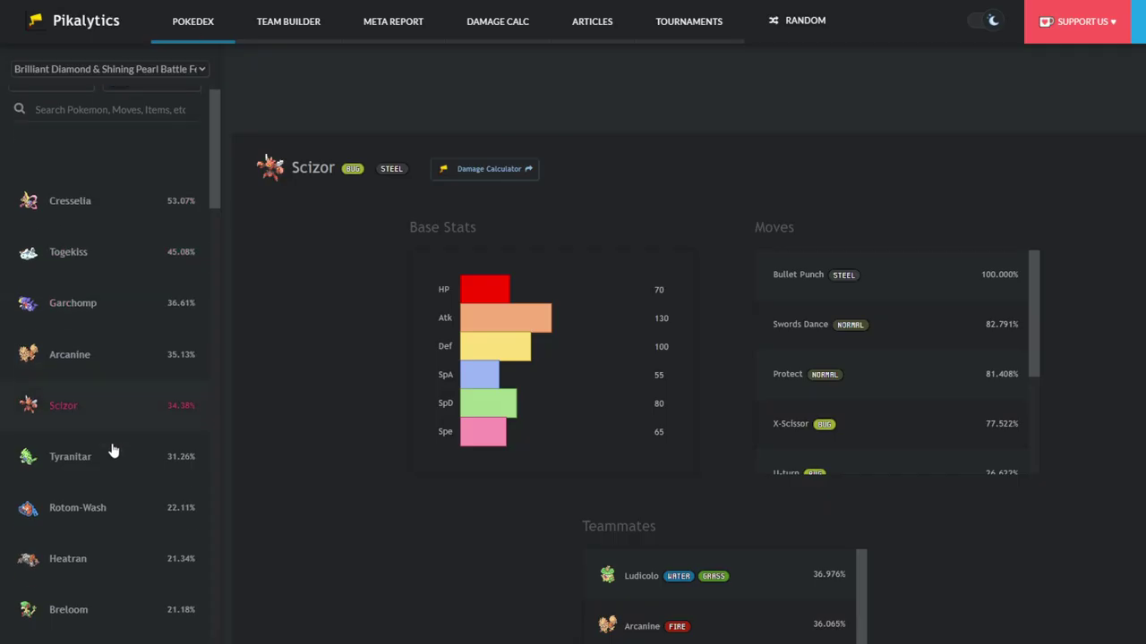
pyautogui.scroll(-4, 54, 465)
pyautogui.scroll(5, 66, 495)
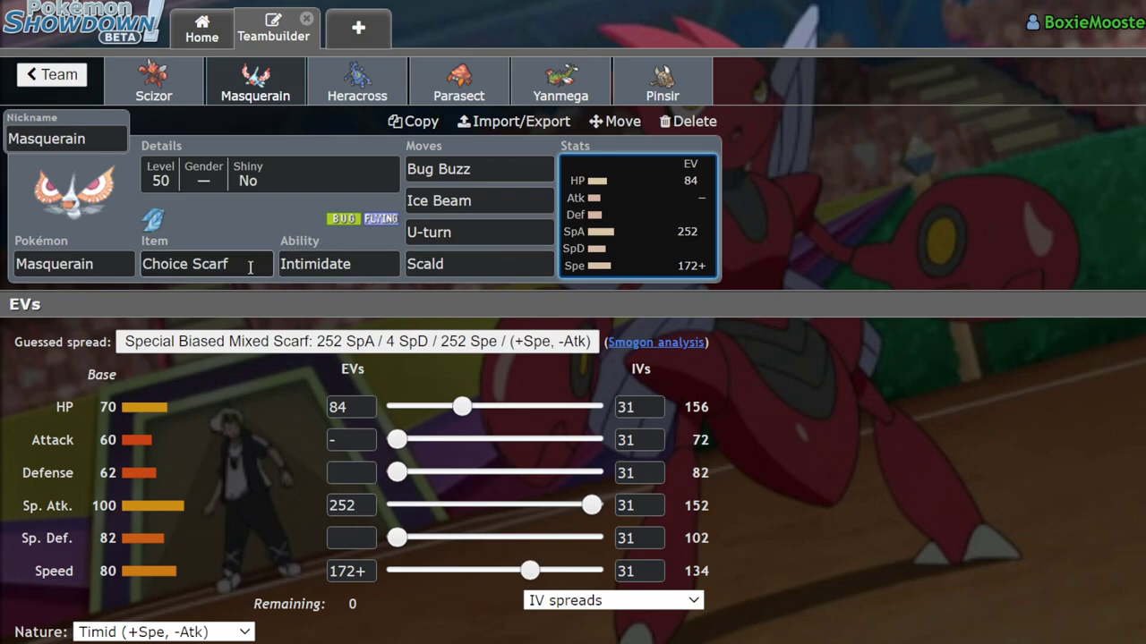
# Step: Return to Pokémon Showdown and examine Masquerain's item, moves, ability and EV spread
pyautogui.click(250, 267)
pyautogui.click(479, 232)
pyautogui.click(637, 215)
pyautogui.click(376, 263)
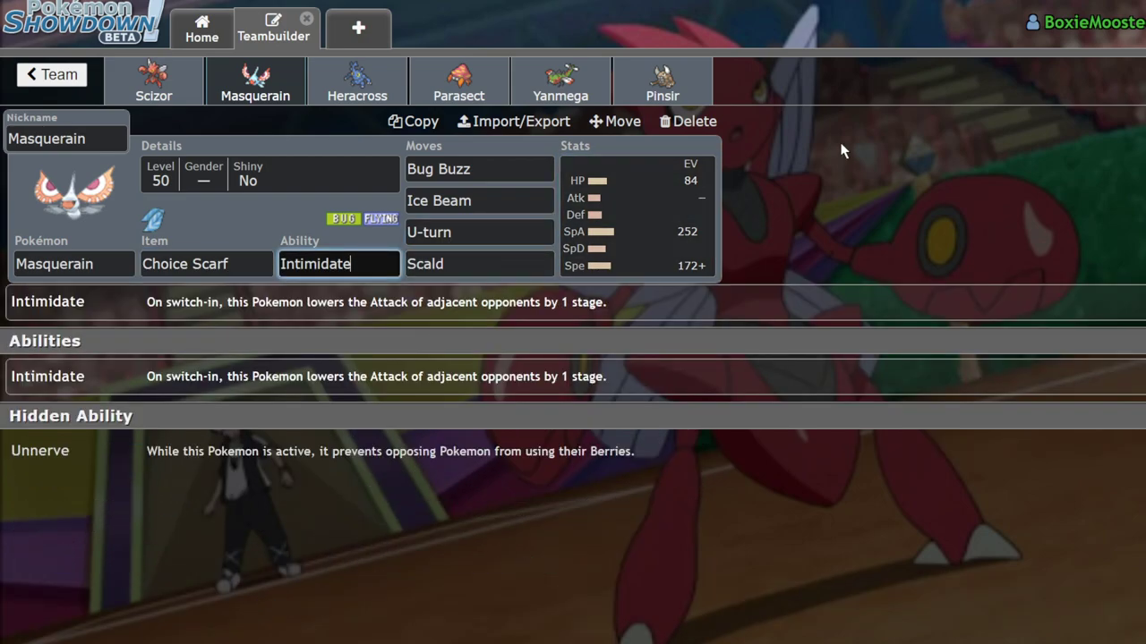
pyautogui.click(685, 183)
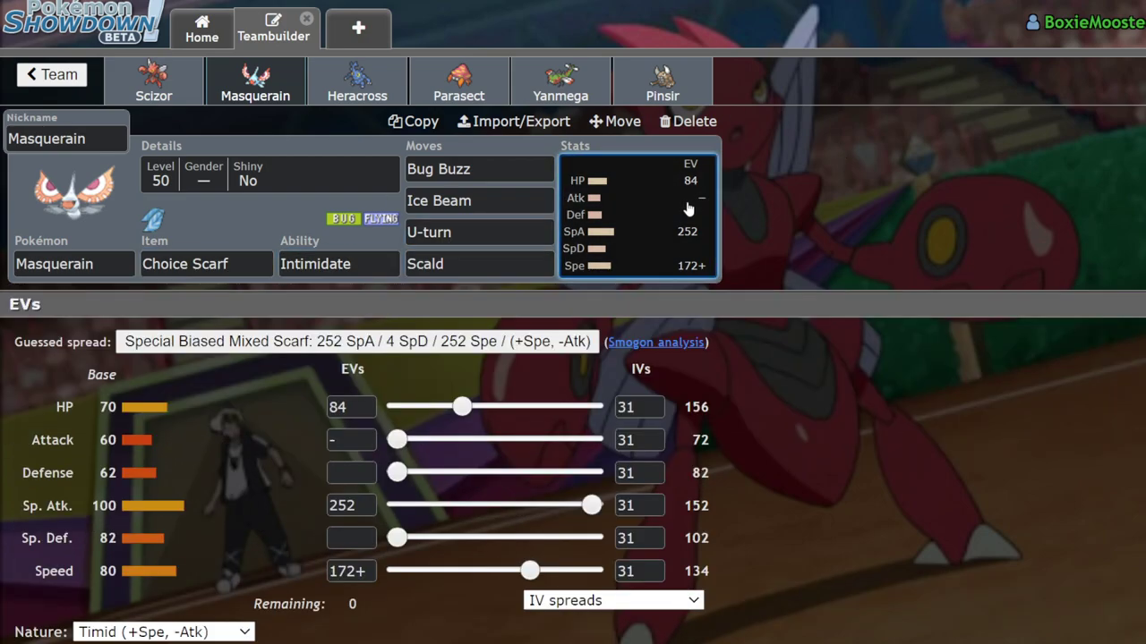
pyautogui.click(531, 208)
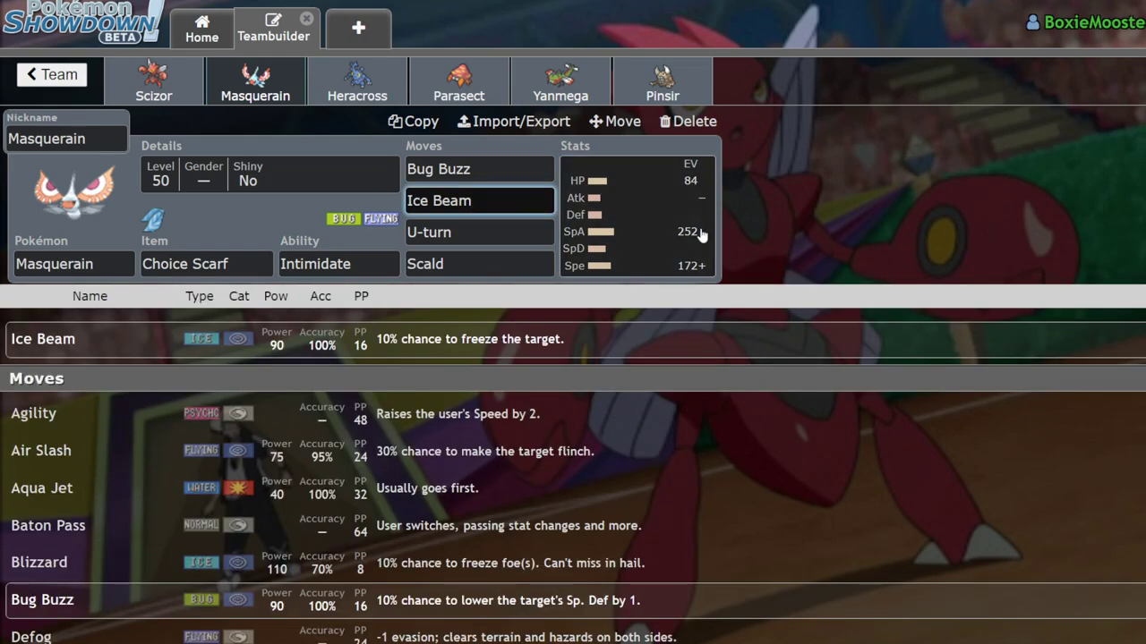
pyautogui.click(703, 235)
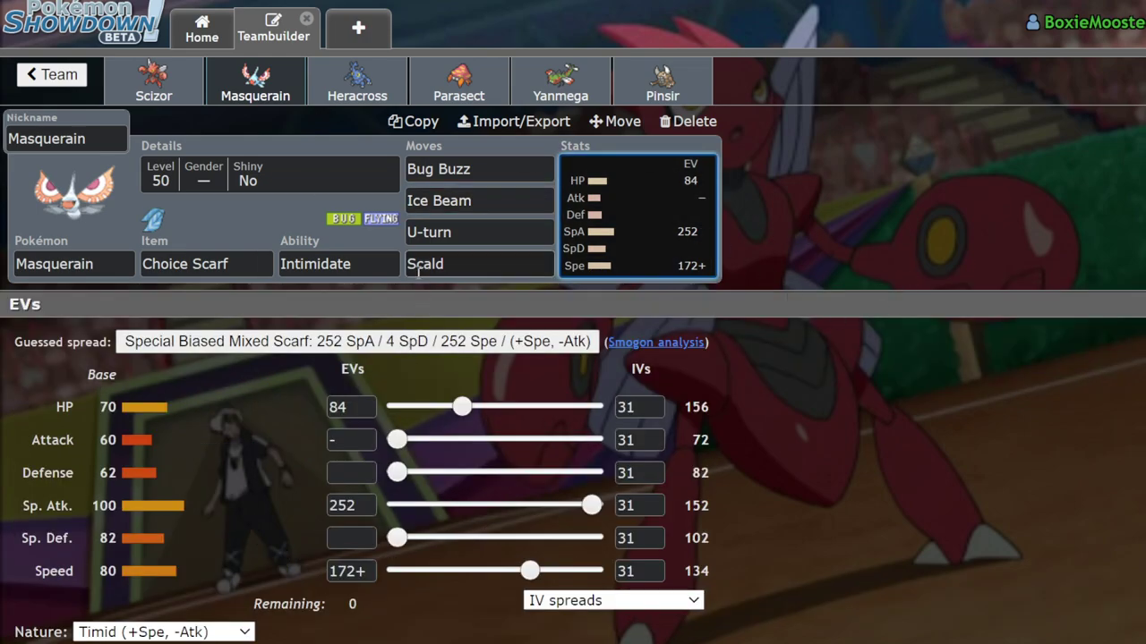
# Step: View Heracross's set and compare it with Scizor's
pyautogui.click(357, 80)
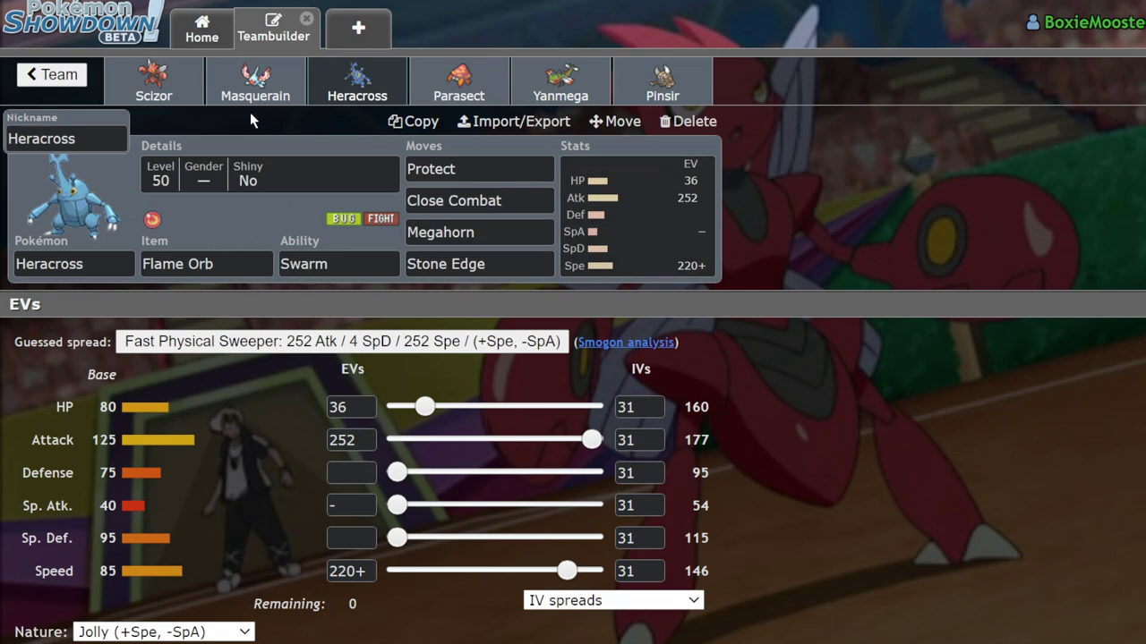
pyautogui.click(153, 95)
pyautogui.click(367, 94)
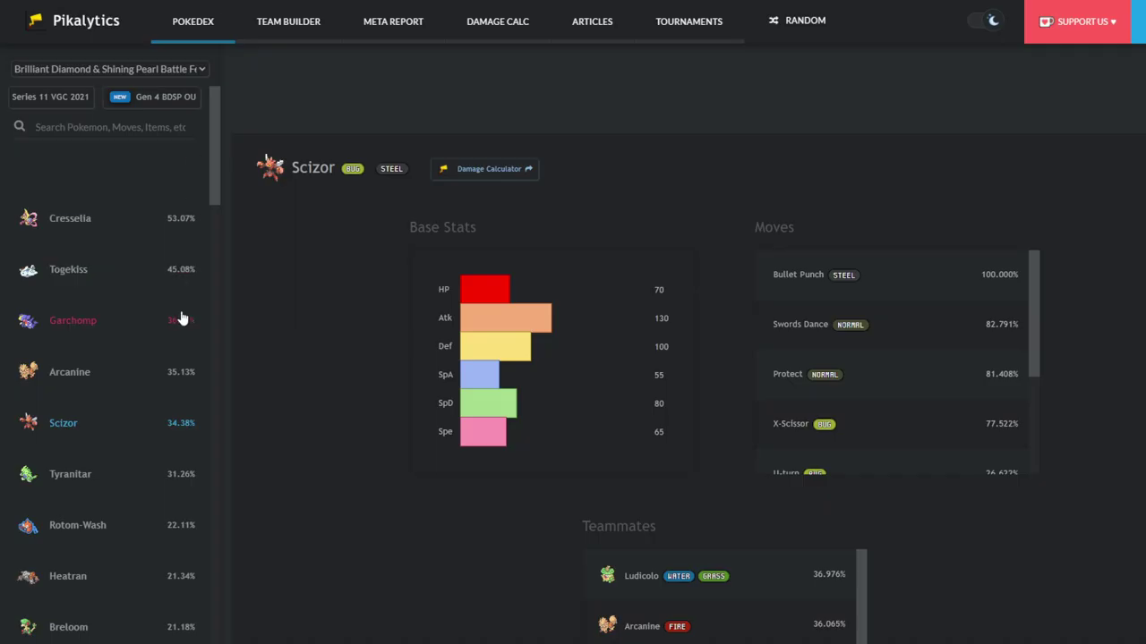
# Step: Switch to Pikalytics, search the usage ranking for "herac" to check Heracross, and clear the search
pyautogui.scroll(-2, 183, 331)
pyautogui.scroll(-10, 196, 360)
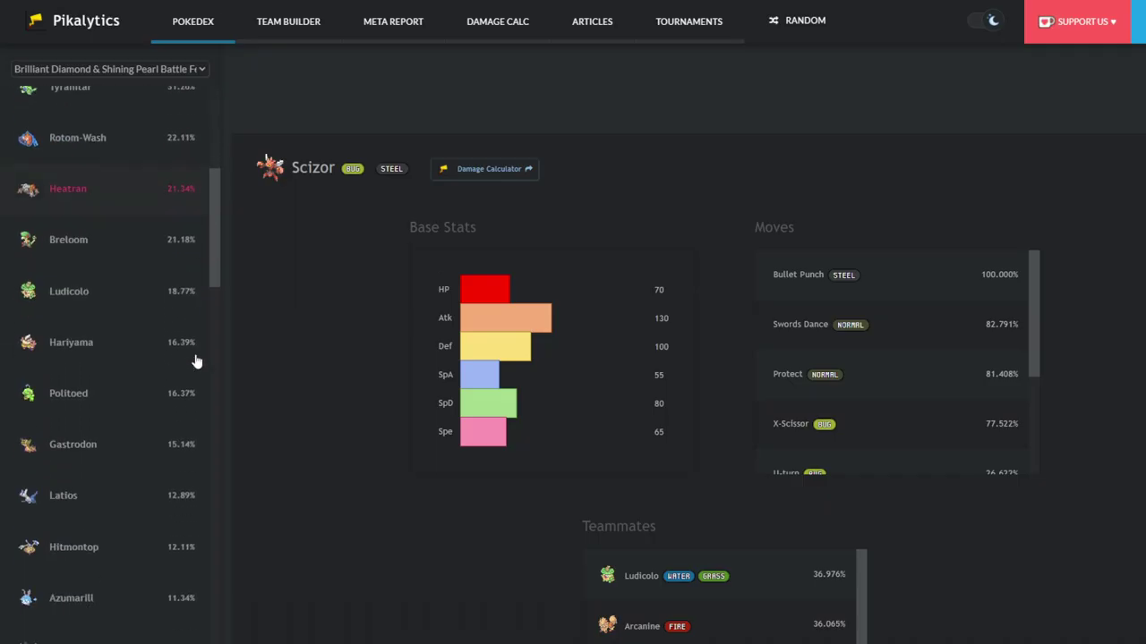
pyautogui.scroll(12, 163, 406)
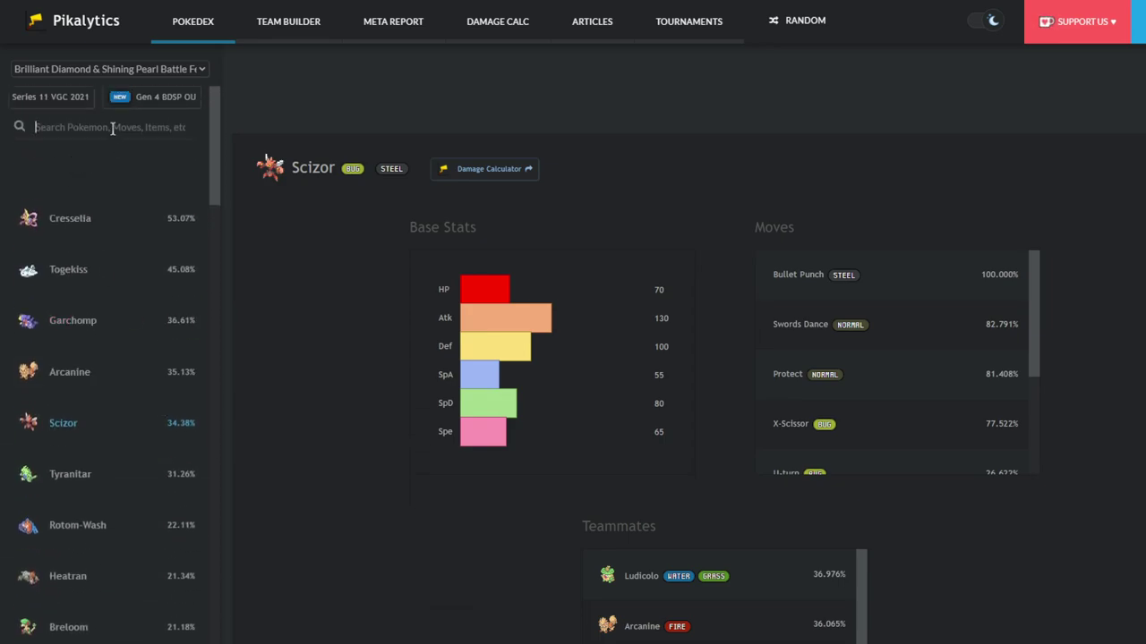
pyautogui.click(113, 127)
pyautogui.write('herac')
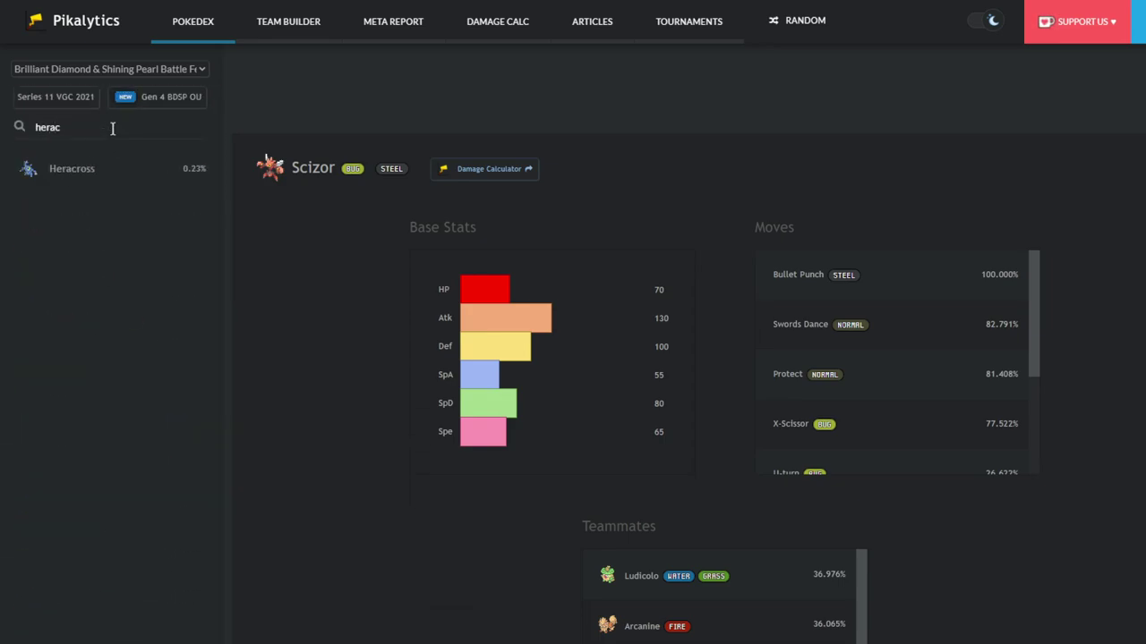
pyautogui.doubleClick(113, 128)
pyautogui.press('BackSpace')
# Step: Look further down the full Pikalytics usage ranking, through the less common Pokémon as far as Parasect
pyautogui.scroll(-5, 123, 332)
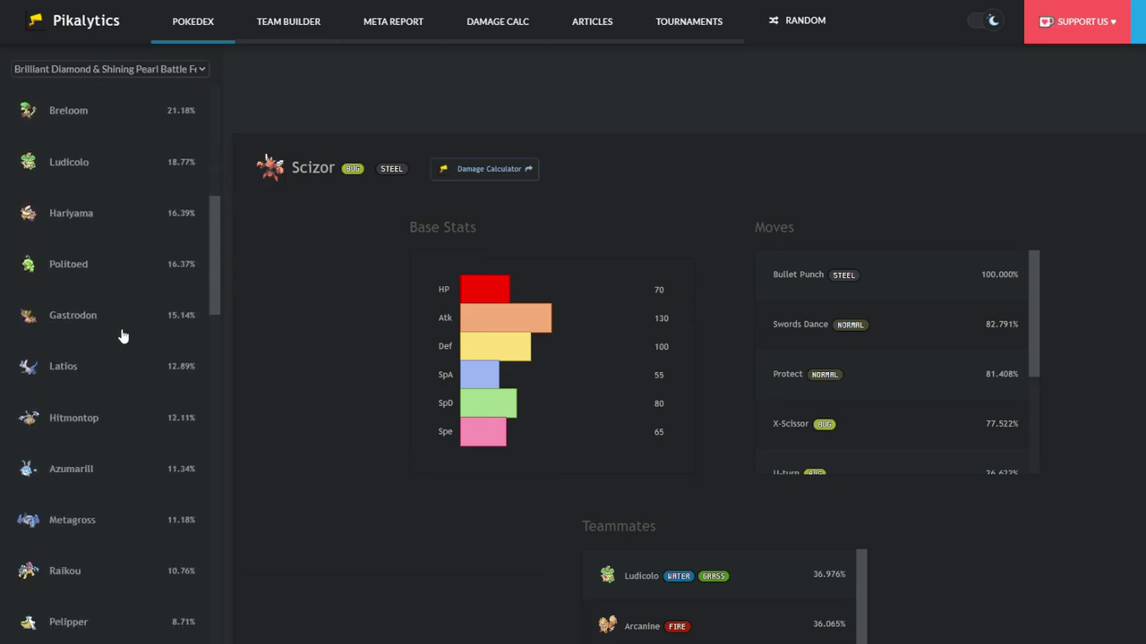
pyautogui.scroll(-6, 122, 335)
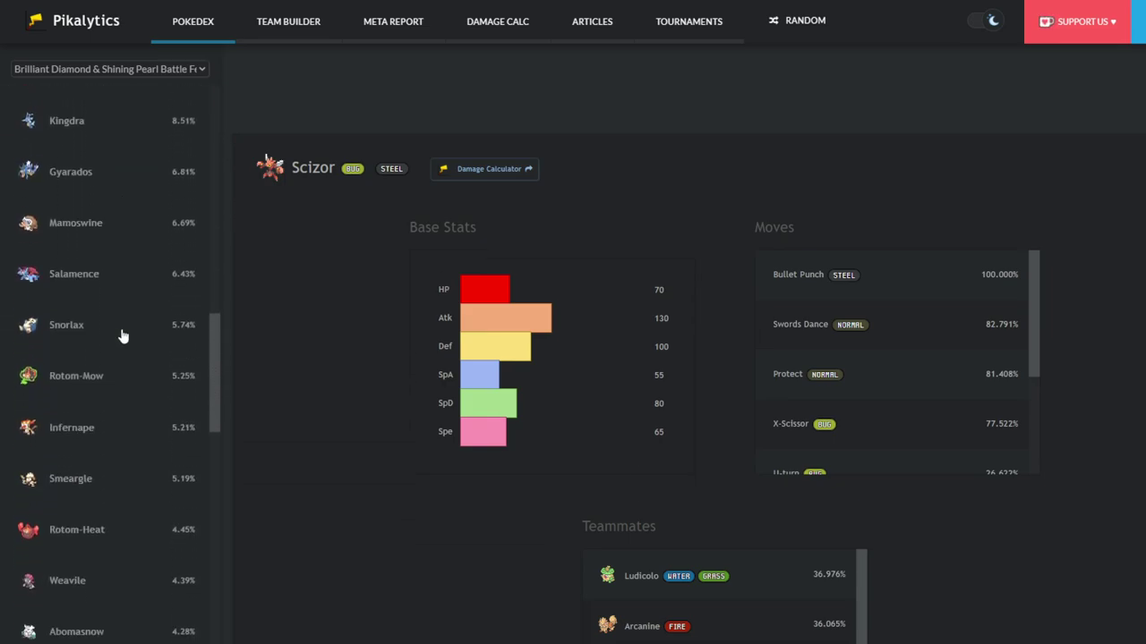
pyautogui.scroll(-6, 122, 336)
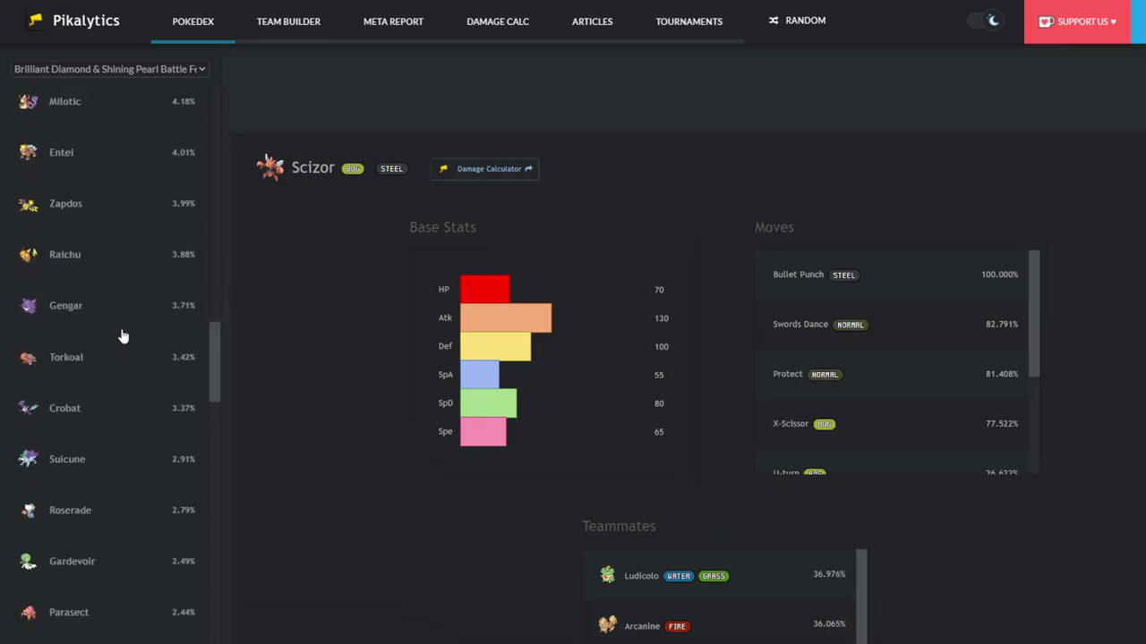
pyautogui.scroll(-4, 123, 336)
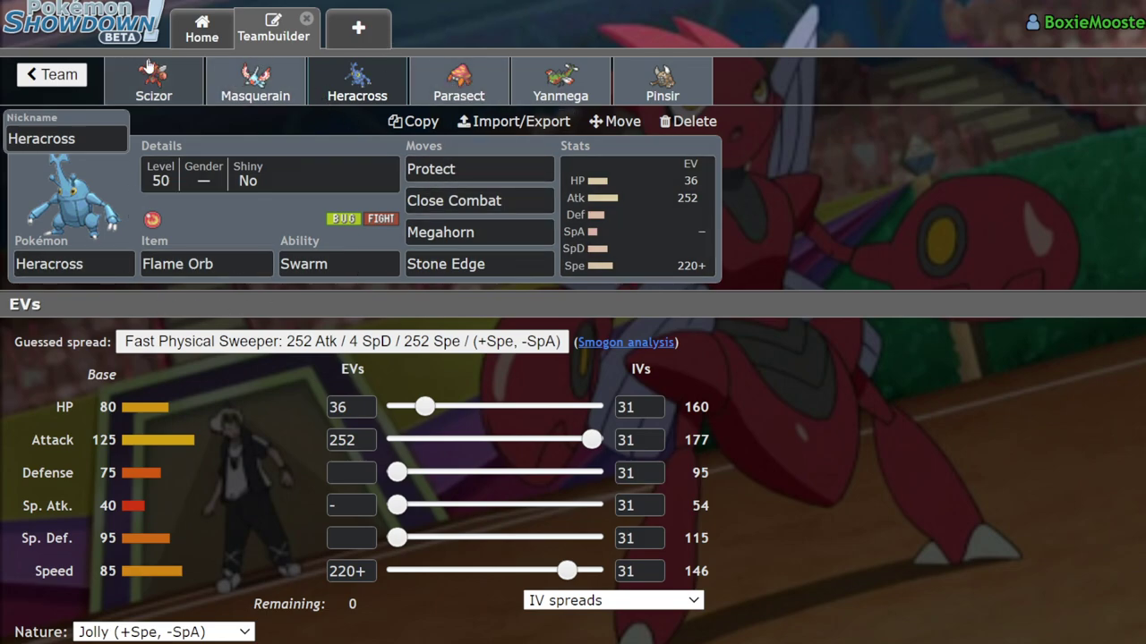
# Step: Return to Pokémon Showdown and compare the stats and moves of Scizor and Heracross, ending on Scizor's set
pyautogui.click(125, 90)
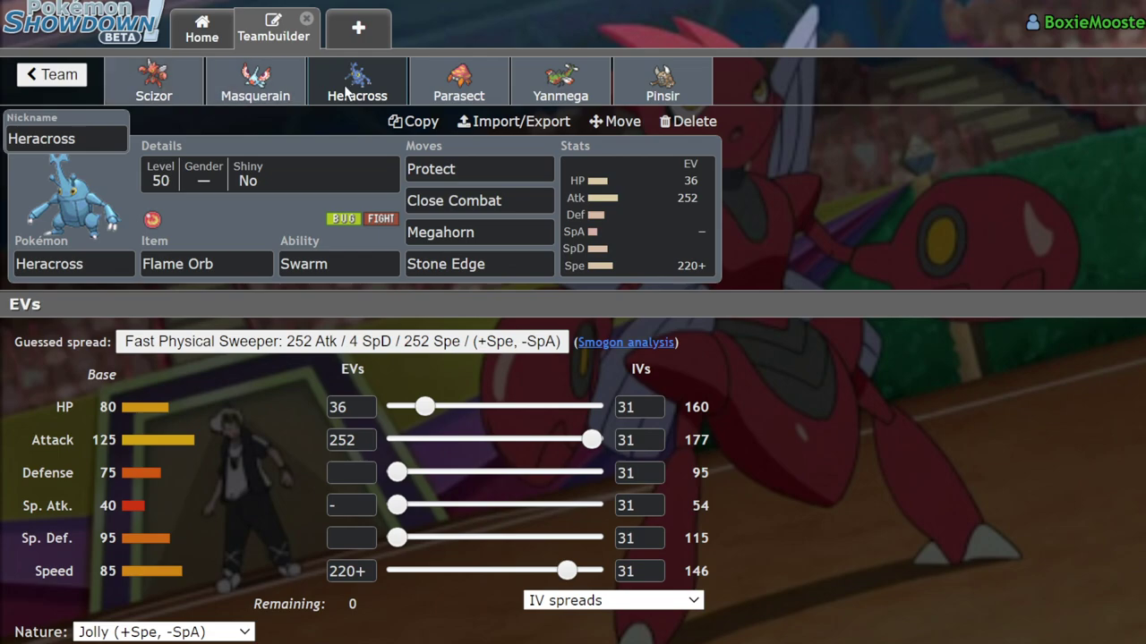
pyautogui.click(153, 85)
pyautogui.click(381, 76)
pyautogui.click(176, 79)
pyautogui.click(356, 83)
pyautogui.click(161, 82)
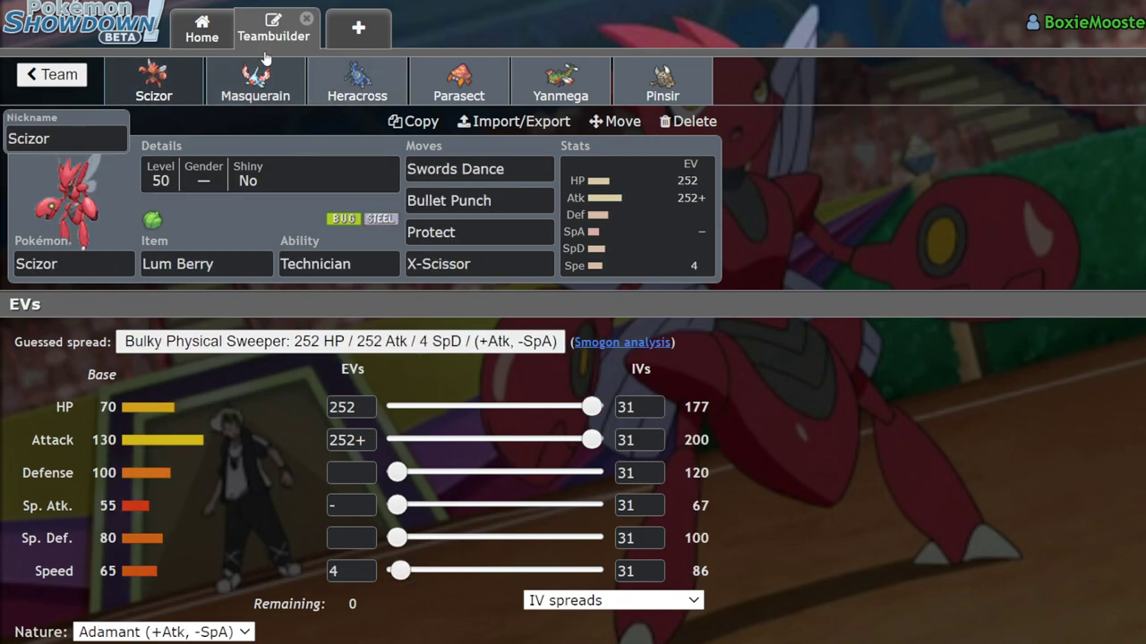
# Step: Change Heracross's ability to Guts
pyautogui.click(384, 93)
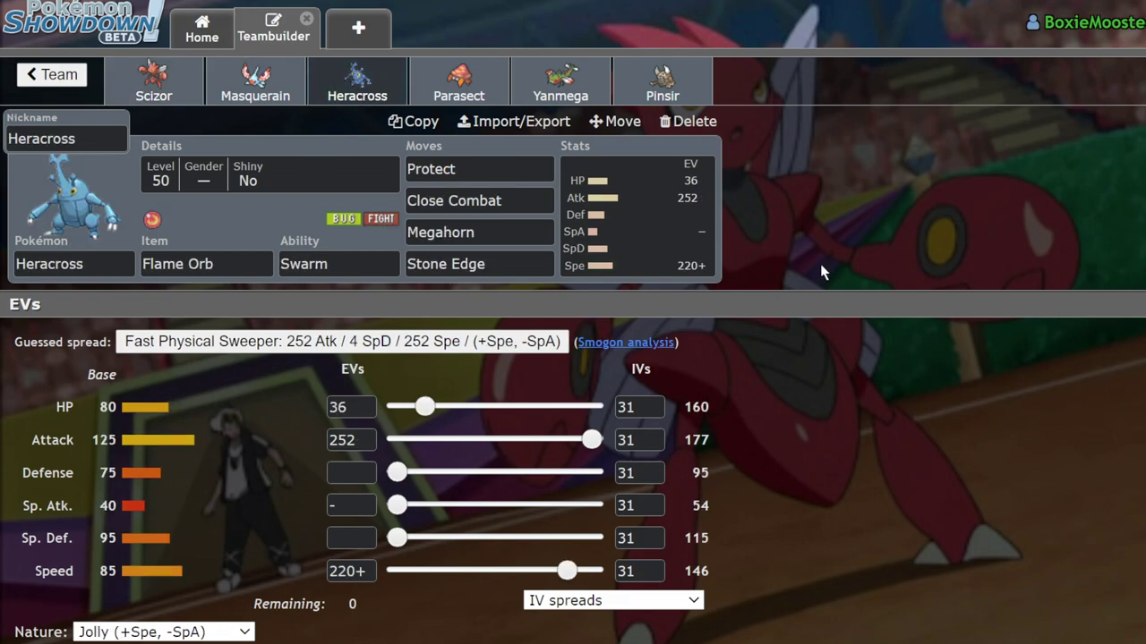
pyautogui.click(313, 264)
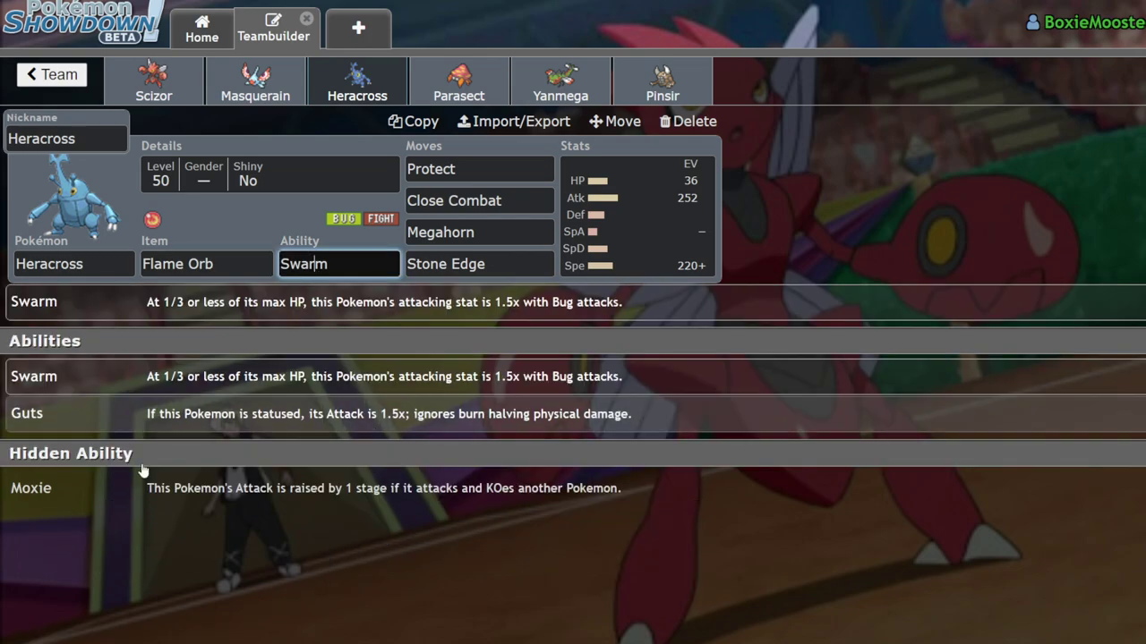
pyautogui.click(36, 413)
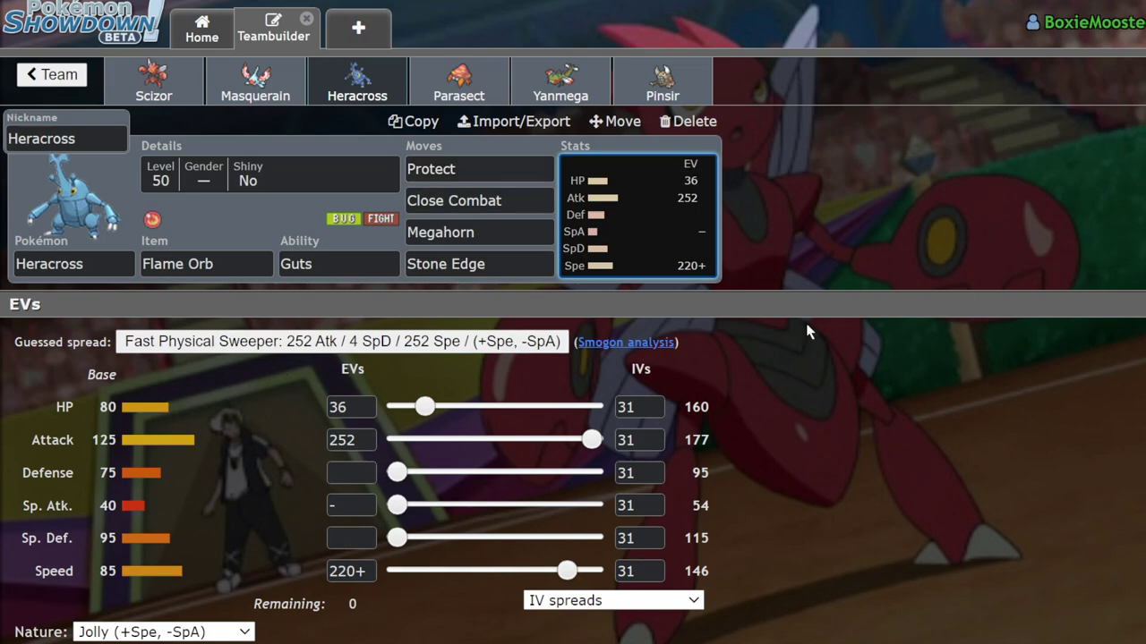
# Step: Open Parasect's set and review its Rage Powder and Spore moves, Leftovers item and EV spread
pyautogui.click(466, 80)
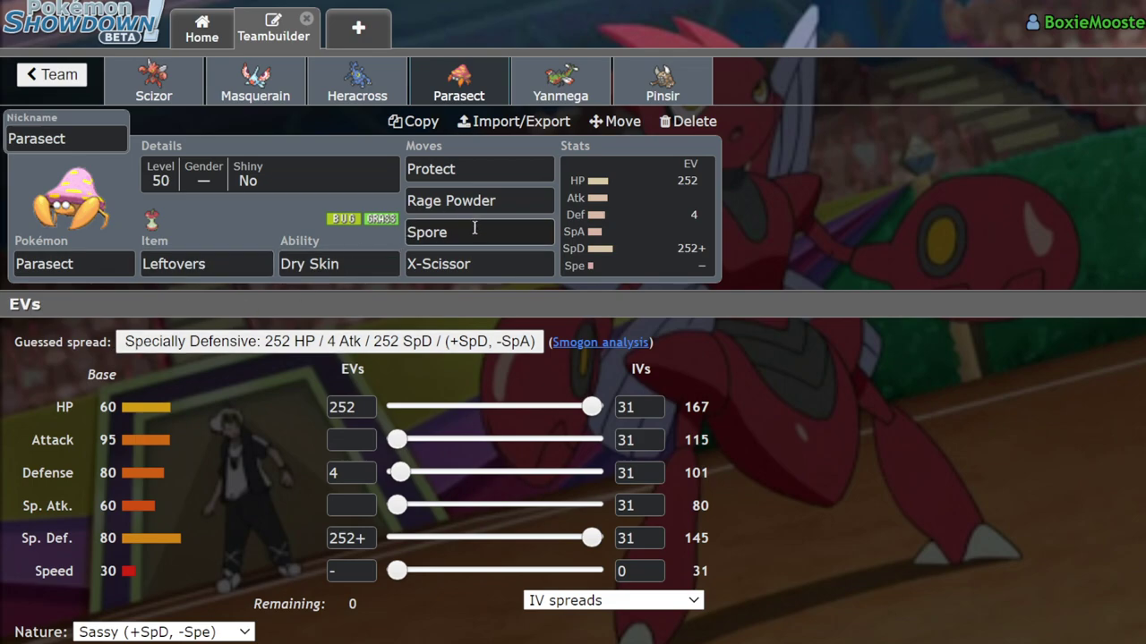
pyautogui.click(475, 229)
pyautogui.click(685, 204)
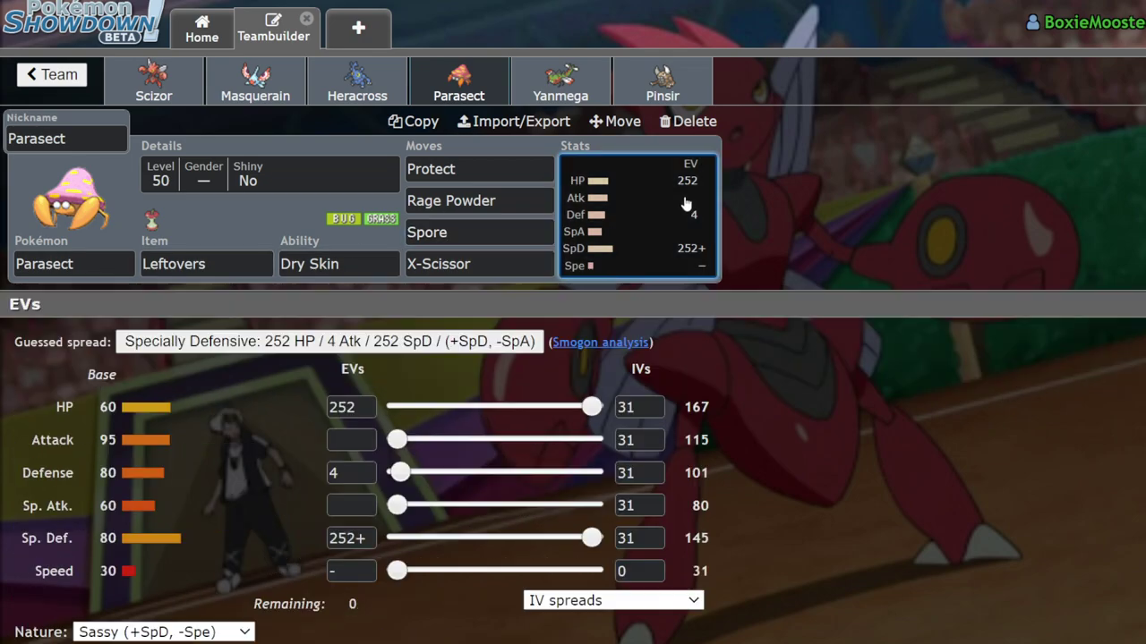
pyautogui.click(474, 200)
pyautogui.click(215, 263)
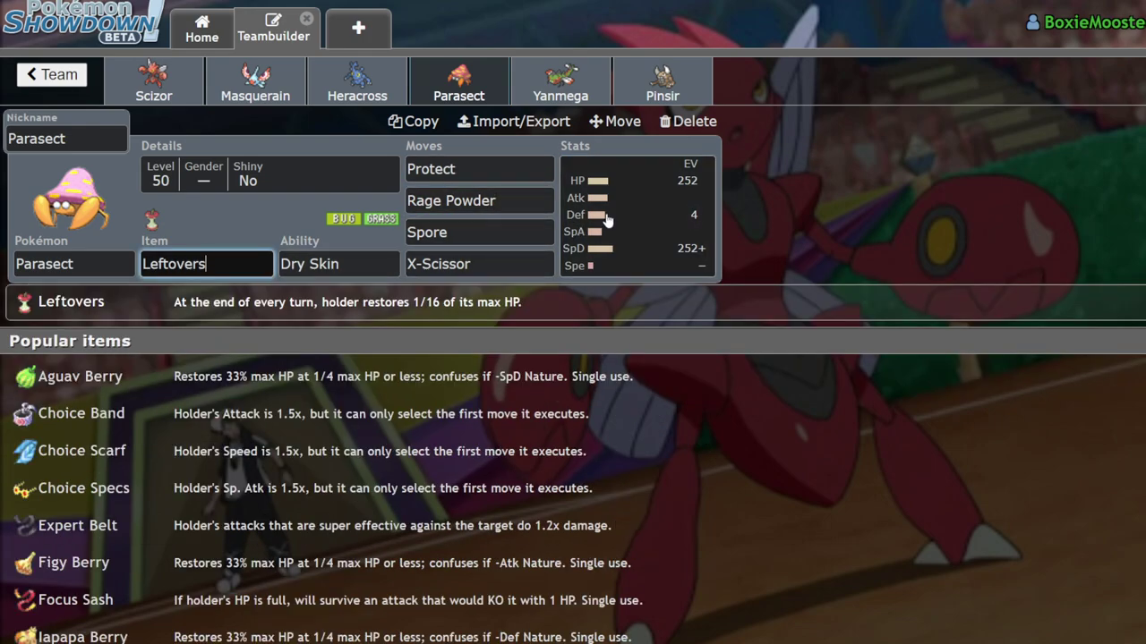
pyautogui.click(707, 242)
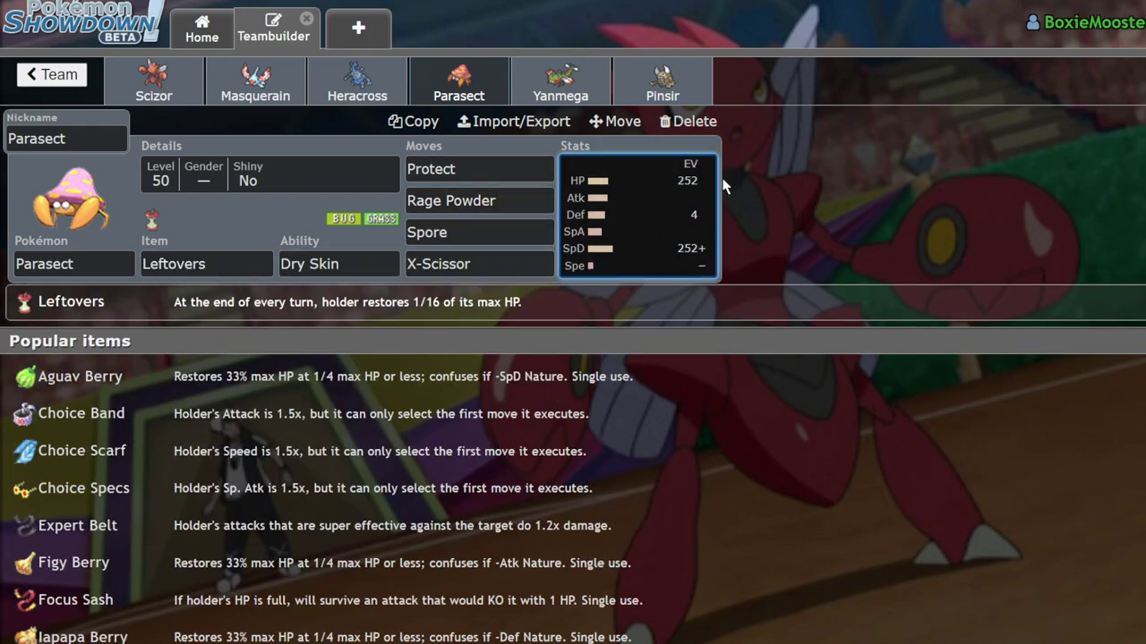
pyautogui.click(650, 208)
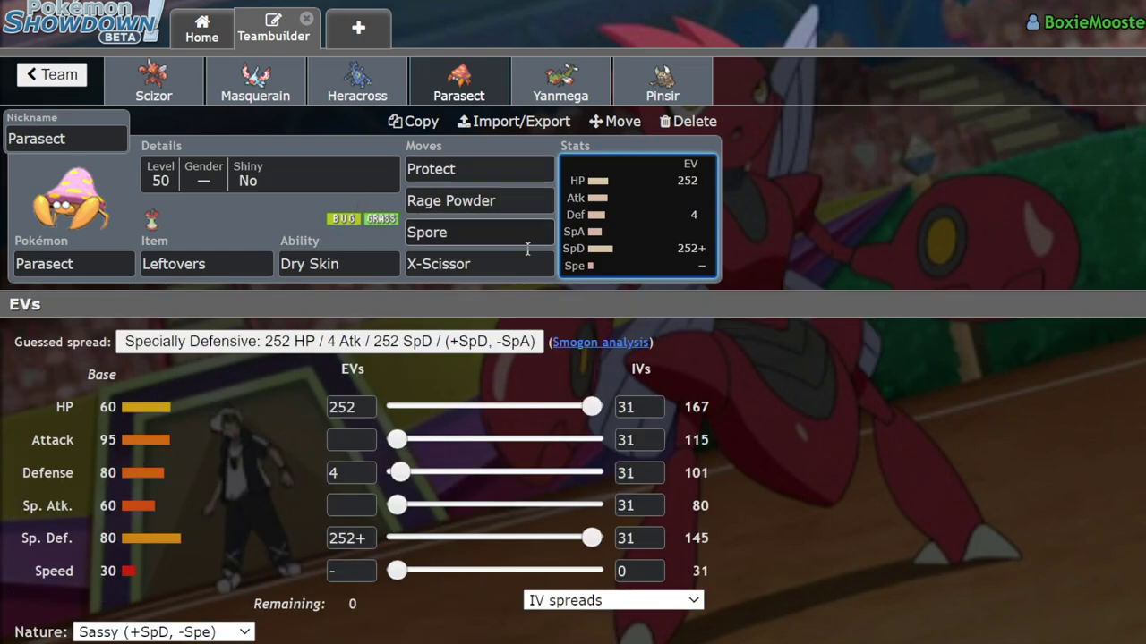
# Step: Open Yanmega's set and review its Hypnosis move and EV spread, including the Speed stat
pyautogui.click(591, 85)
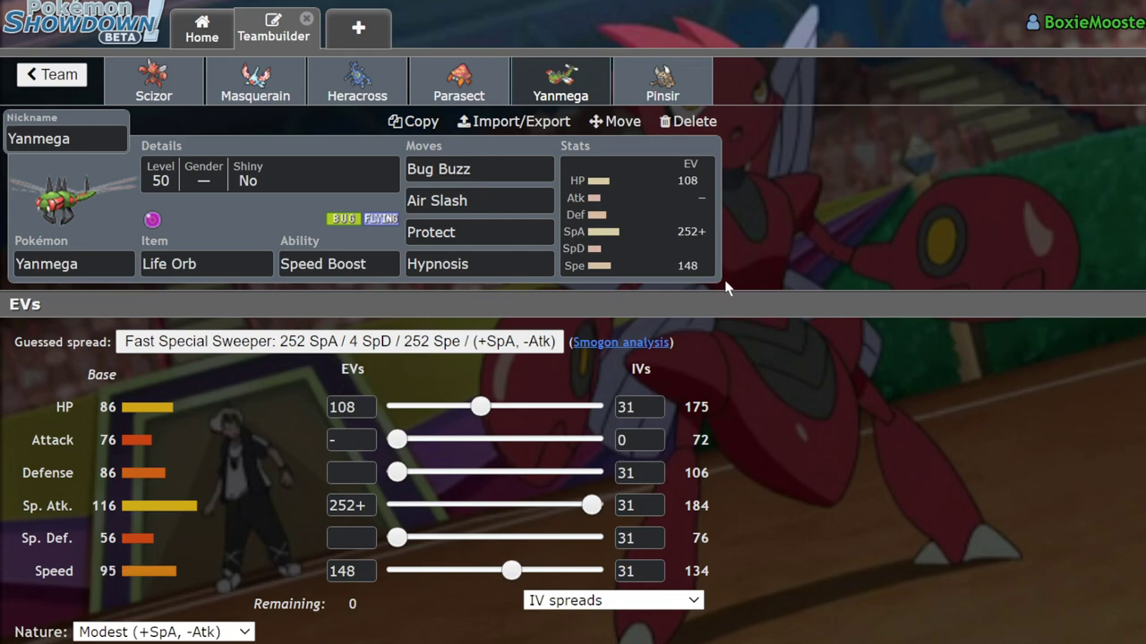
pyautogui.click(501, 266)
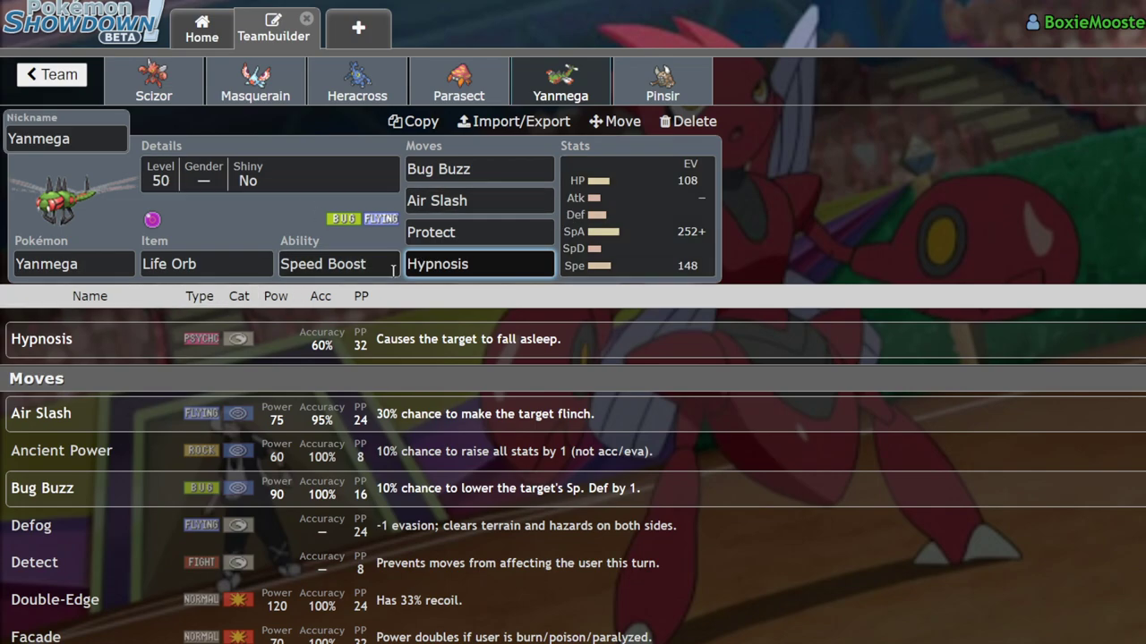
pyautogui.click(600, 252)
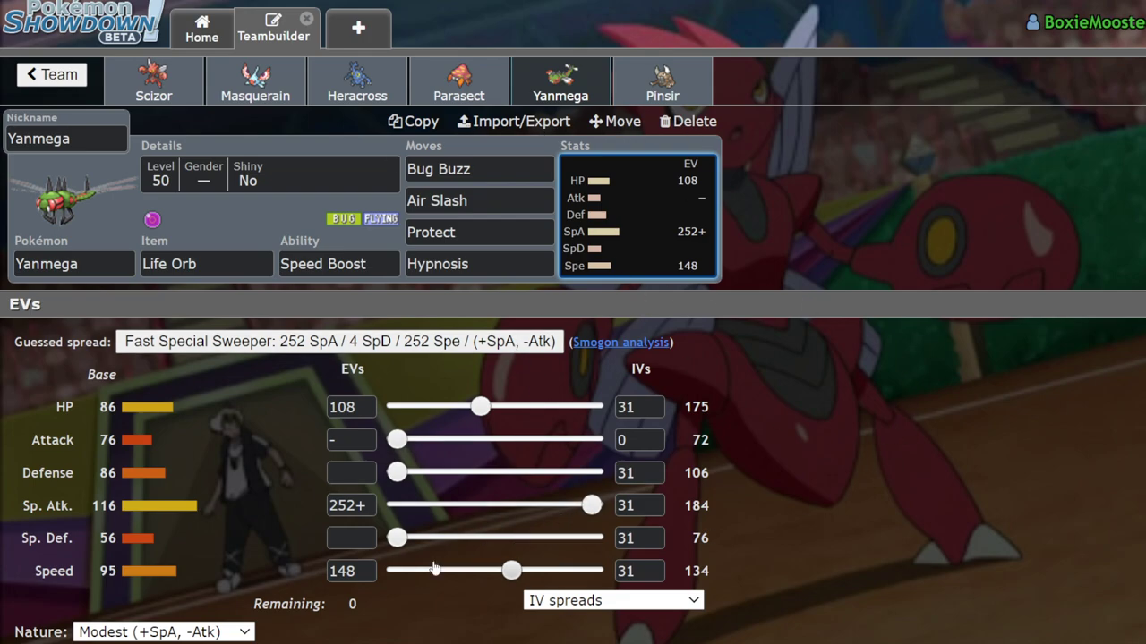
pyautogui.click(686, 579)
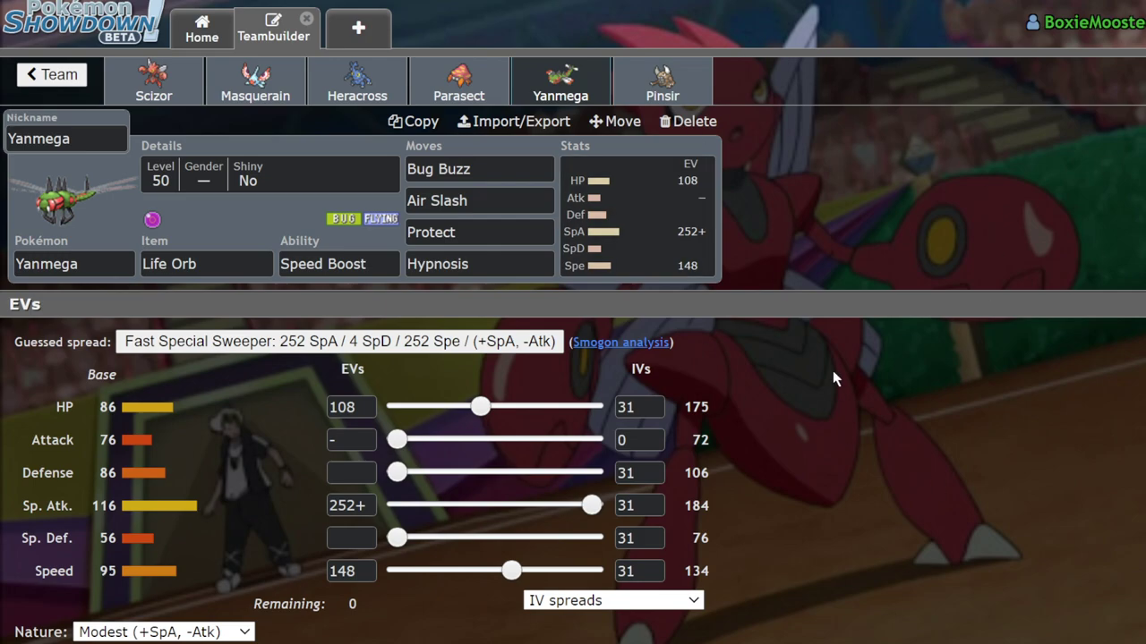
# Step: Open Pinsir's set and check the descriptions of its Moxie ability and Focus Sash item
pyautogui.click(701, 69)
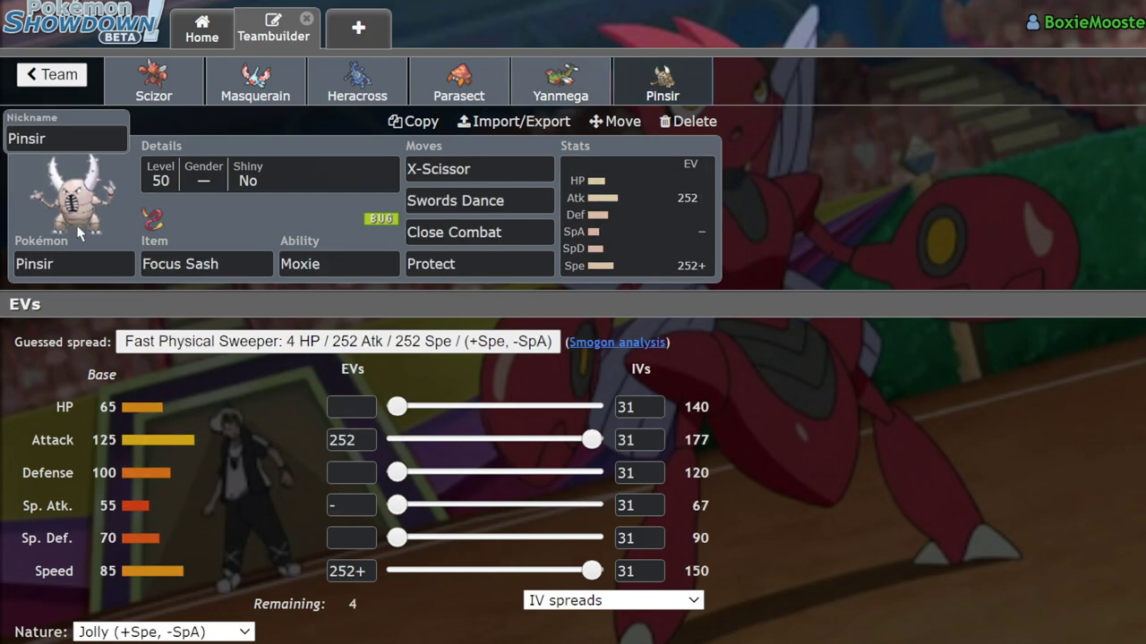
pyautogui.click(391, 257)
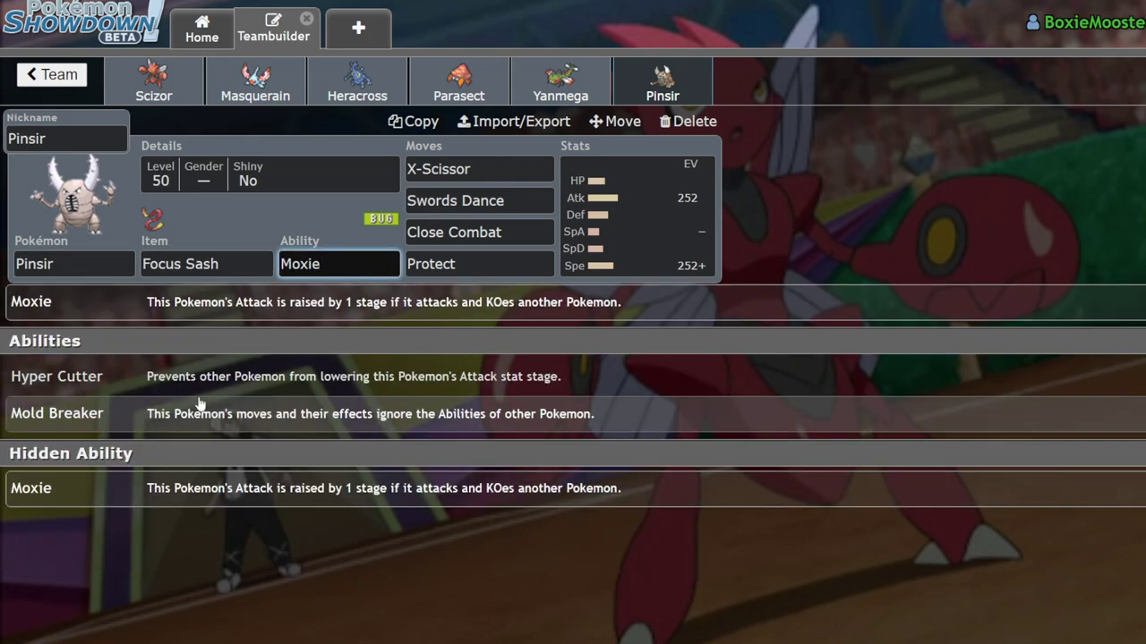
pyautogui.click(236, 261)
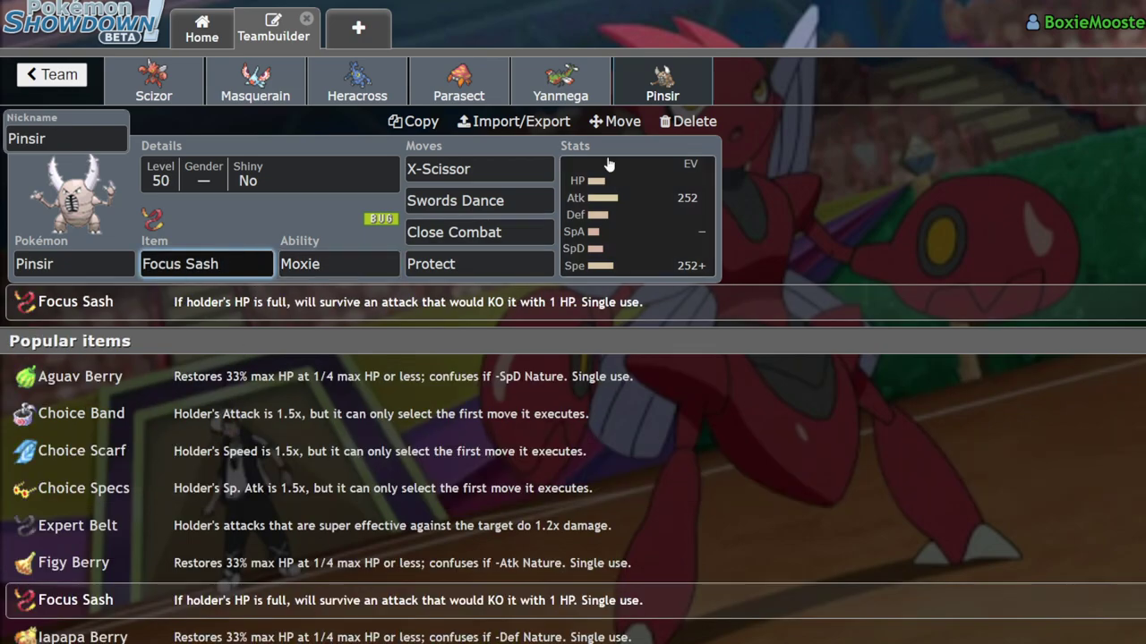
# Step: Go back through Yanmega, Masquerain and Scizor, and look over the full team overview
pyautogui.click(537, 89)
pyautogui.click(255, 89)
pyautogui.click(154, 90)
pyautogui.click(51, 75)
pyautogui.scroll(-8, 644, 358)
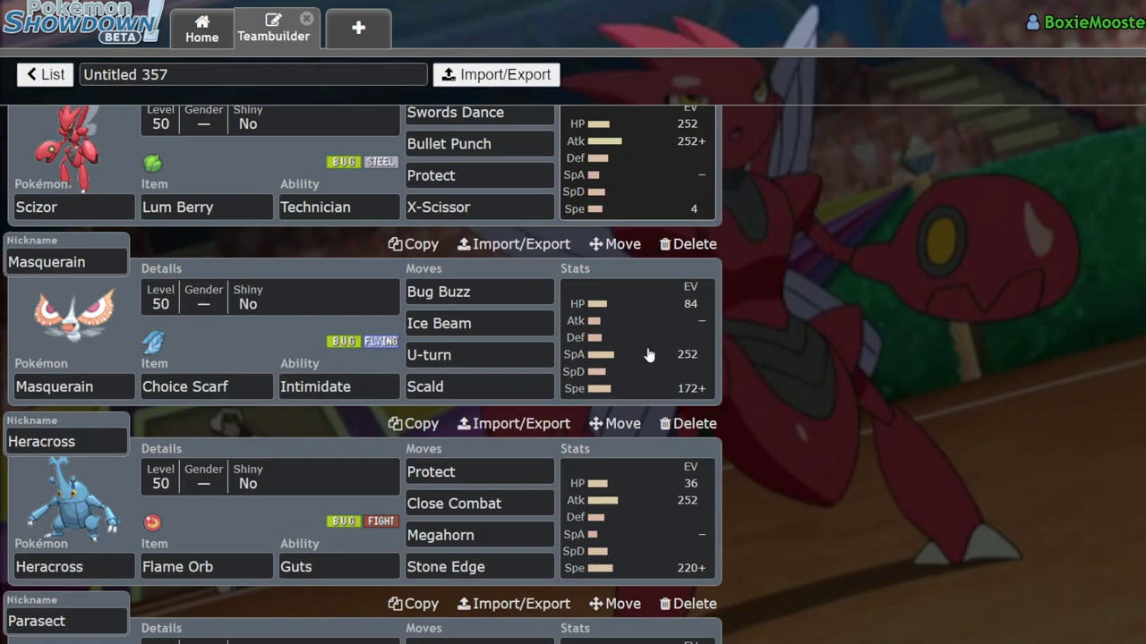
# Step: Open the species selection for Pinsir's slot and filter it to Bug types
pyautogui.click(667, 507)
pyautogui.click(76, 263)
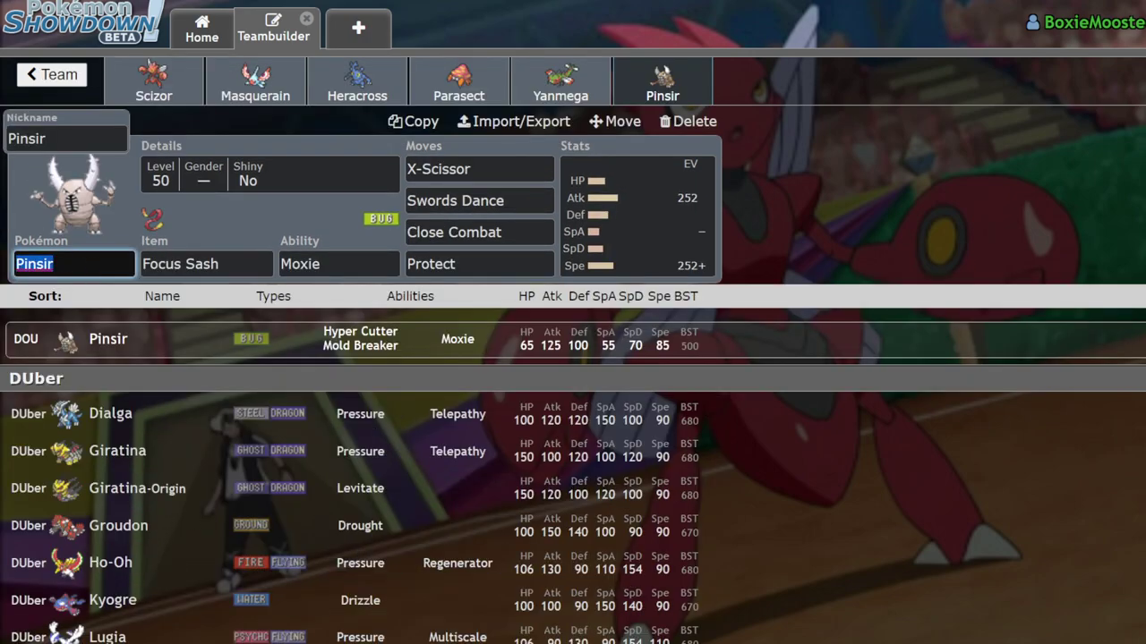
pyautogui.write('bug')
pyautogui.click(193, 356)
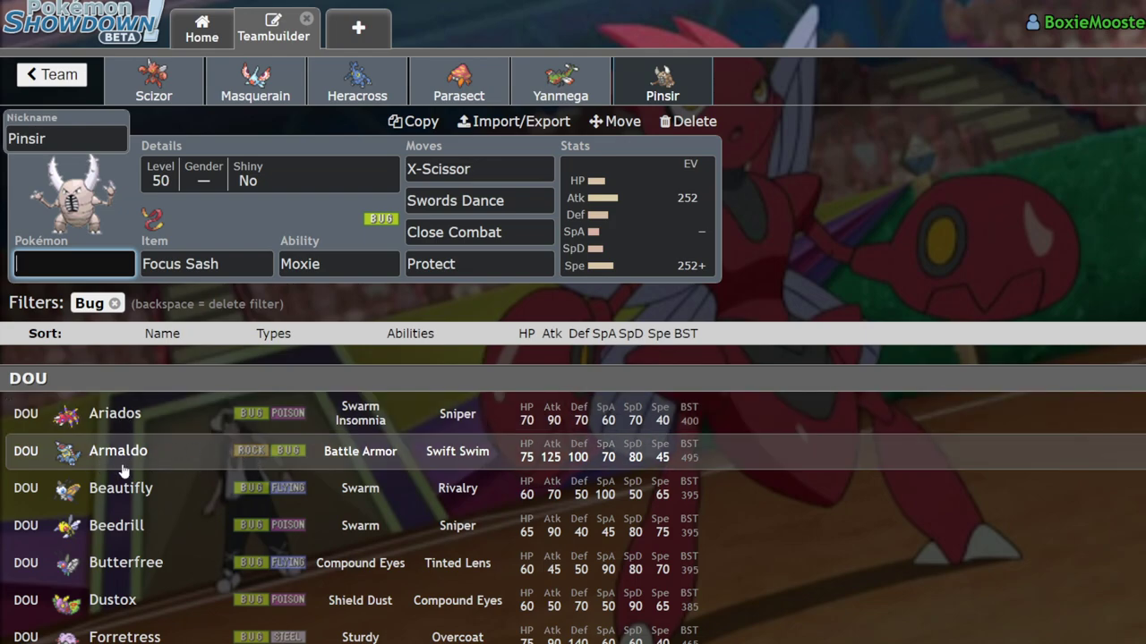
# Step: Look through the list of available Bug-type Pokémon for other possible team members
pyautogui.scroll(-1, 162, 493)
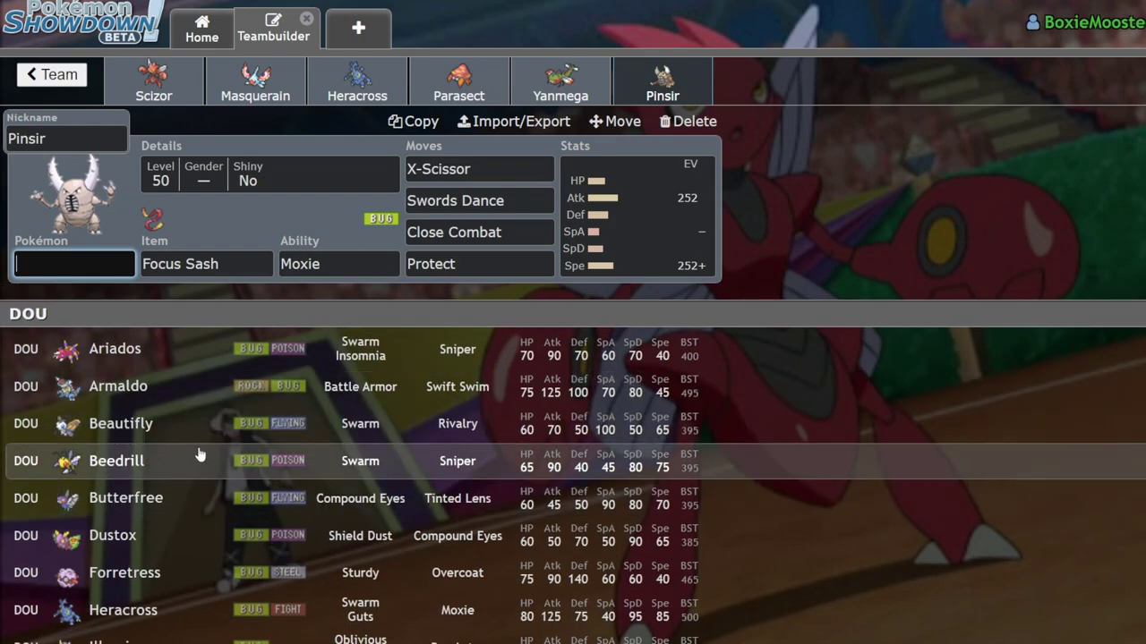
pyautogui.scroll(-1, 179, 447)
pyautogui.scroll(-2, 125, 421)
pyautogui.scroll(-1, 340, 412)
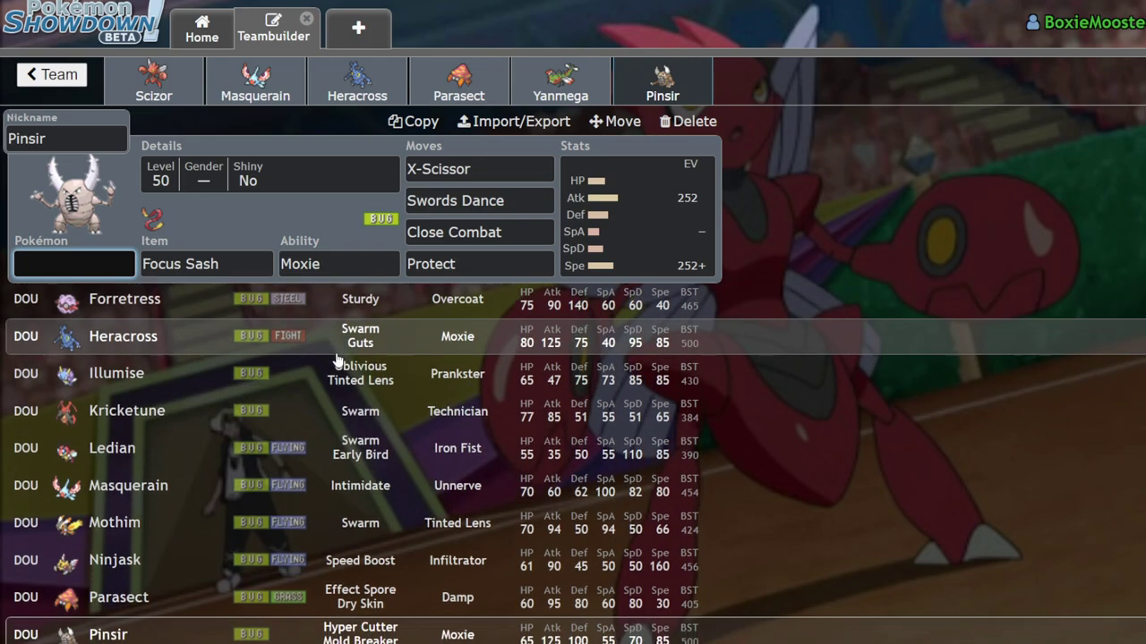
pyautogui.scroll(-4, 238, 435)
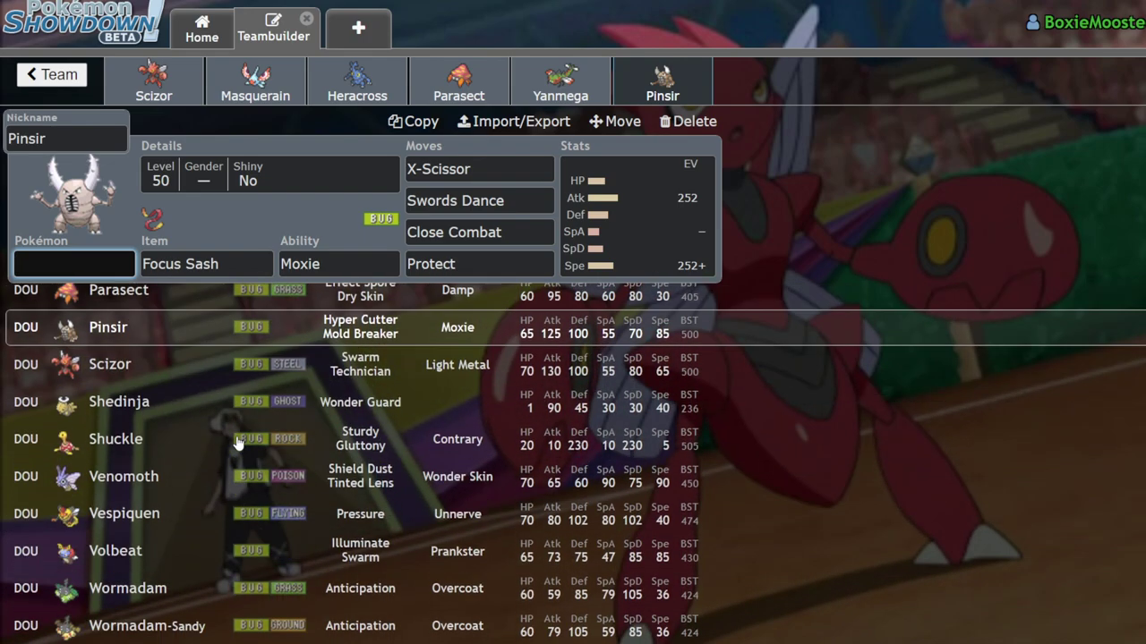
pyautogui.scroll(-1, 156, 448)
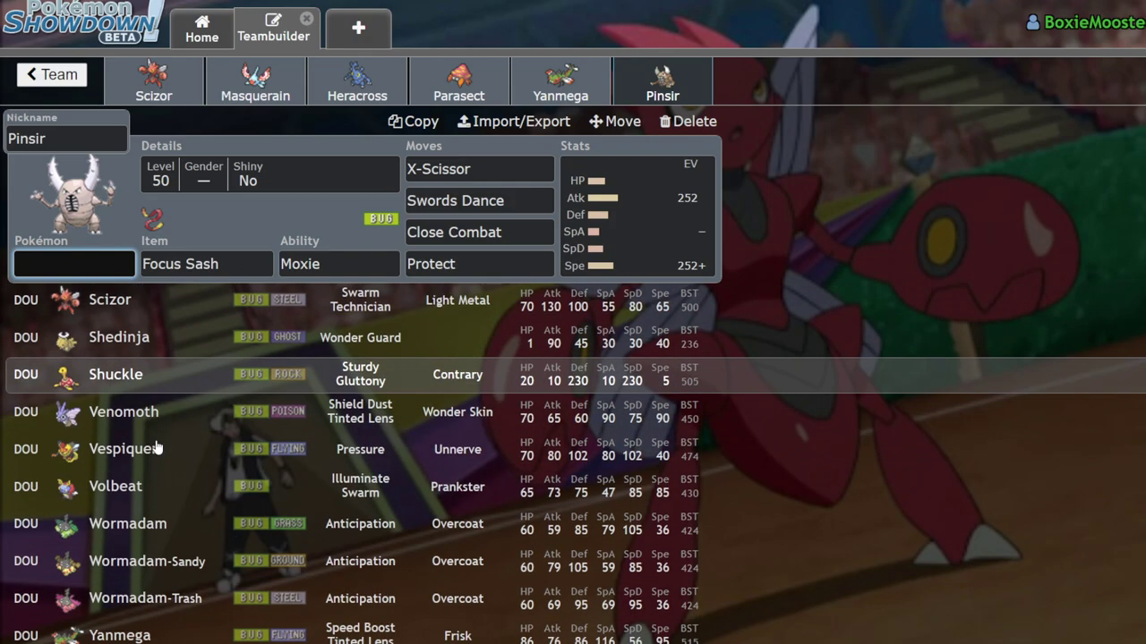
pyautogui.scroll(-4, 156, 448)
pyautogui.scroll(4, 156, 448)
pyautogui.scroll(5, 156, 448)
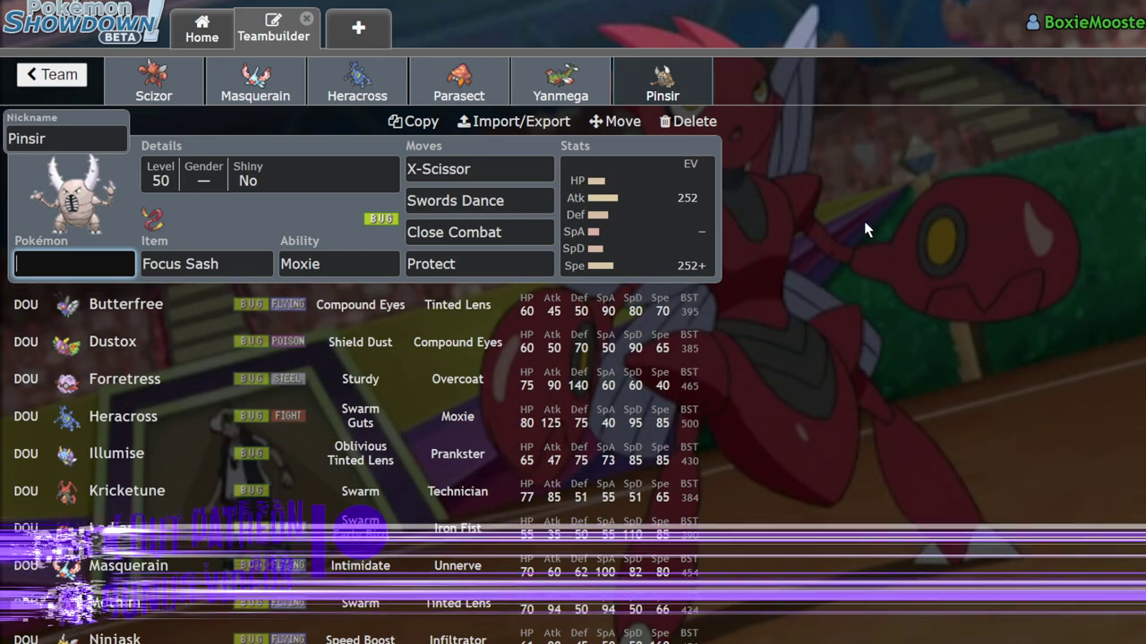
# Step: Set Pinsir's HP EVs to 4 and switch to Scizor's set
pyautogui.click(566, 255)
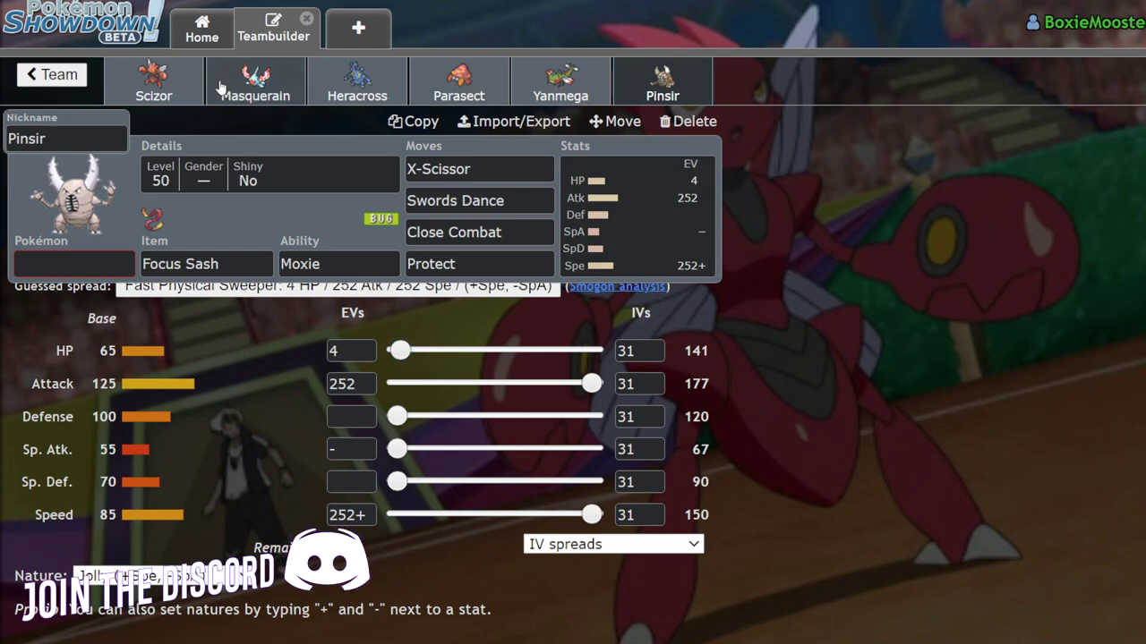
pyautogui.click(140, 100)
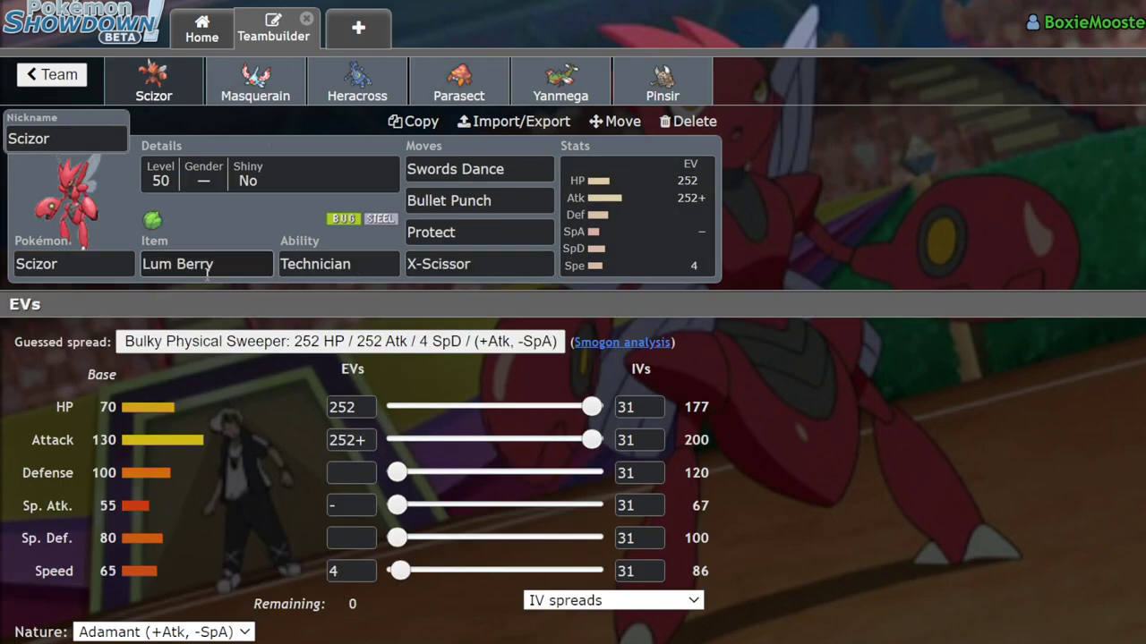
# Step: Return to the "Scizor is the Best" folder and open the Steel team
pyautogui.click(72, 79)
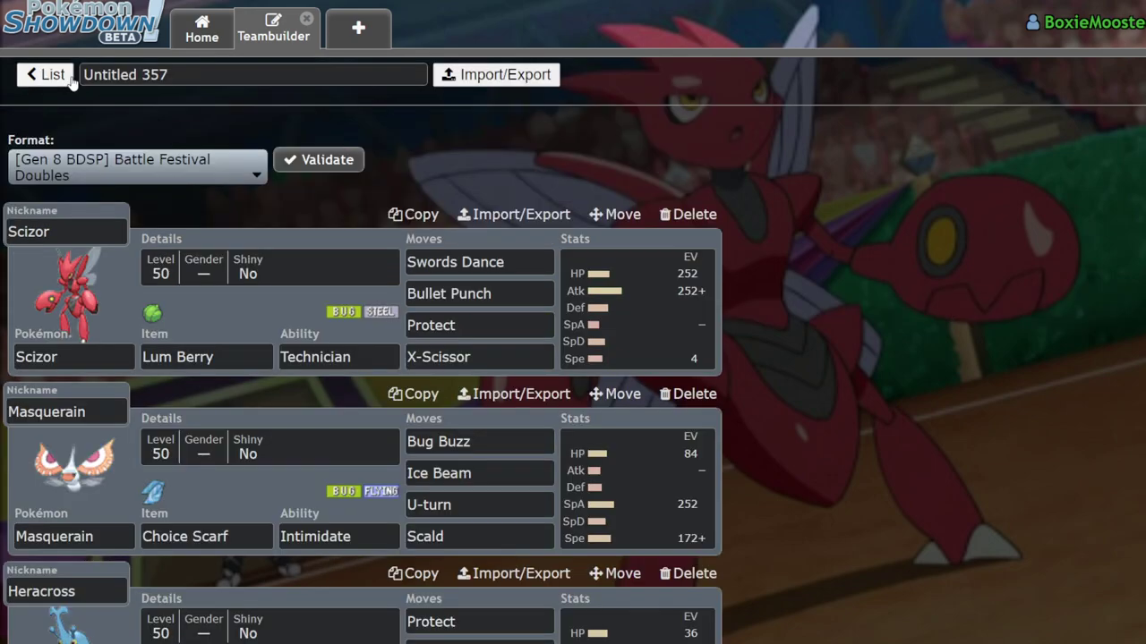
pyautogui.click(69, 79)
pyautogui.click(395, 288)
pyautogui.click(54, 80)
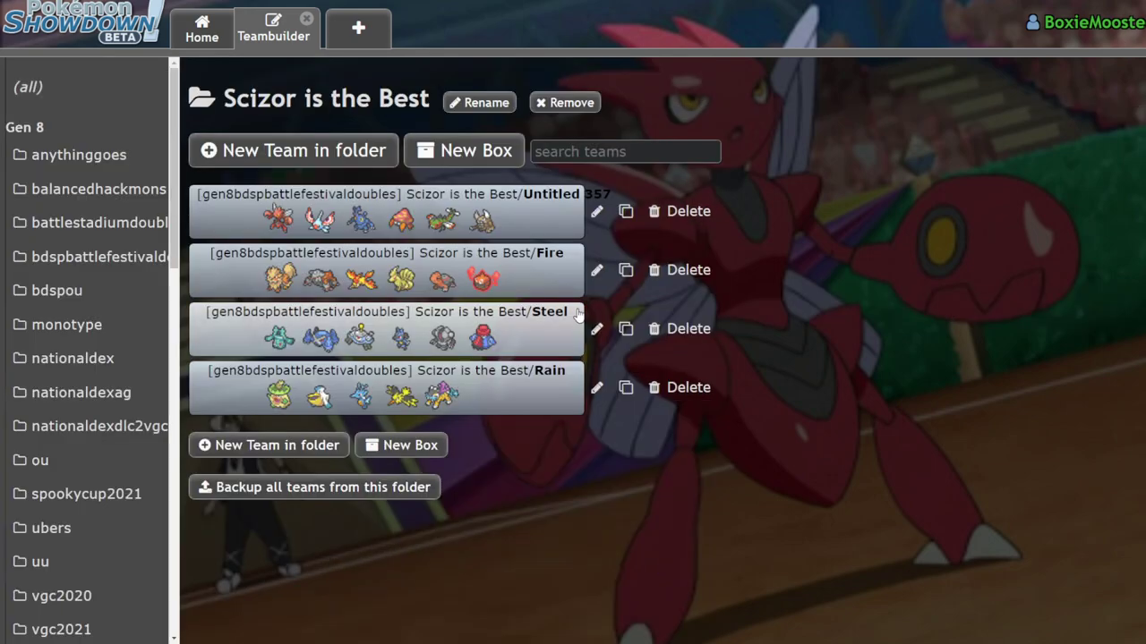
pyautogui.moveTo(402, 331); pyautogui.dragTo(403, 285)
pyautogui.click(403, 284)
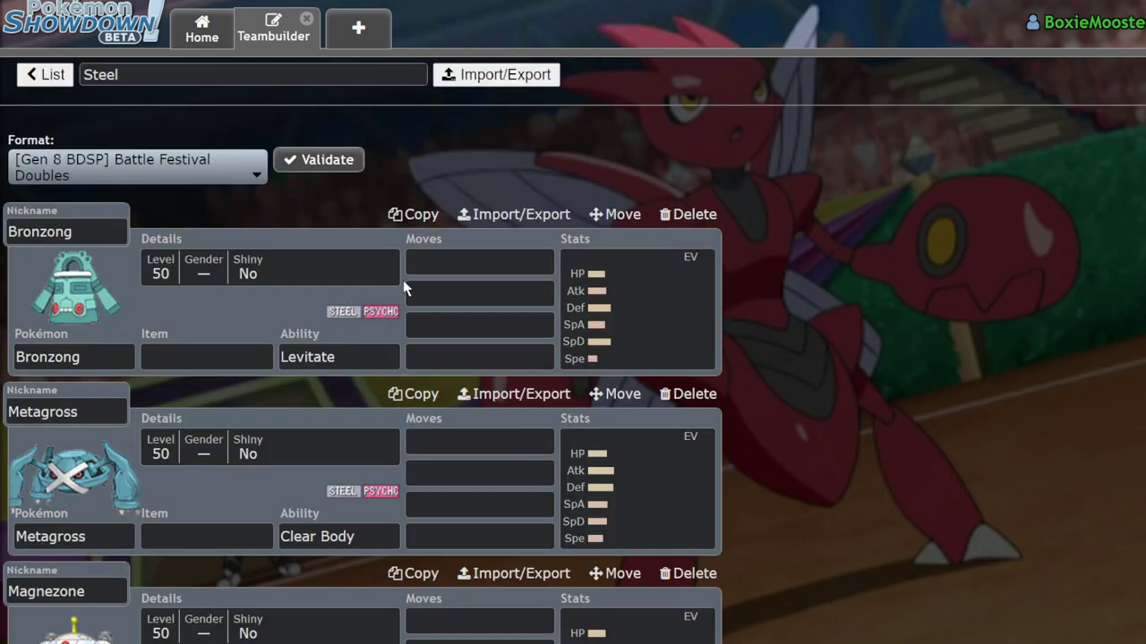
# Step: Look over the members of the Steel team and examine Bronzong's base stats
pyautogui.scroll(-8, 359, 290)
pyautogui.scroll(4, 359, 290)
pyautogui.scroll(5, 359, 290)
pyautogui.click(611, 274)
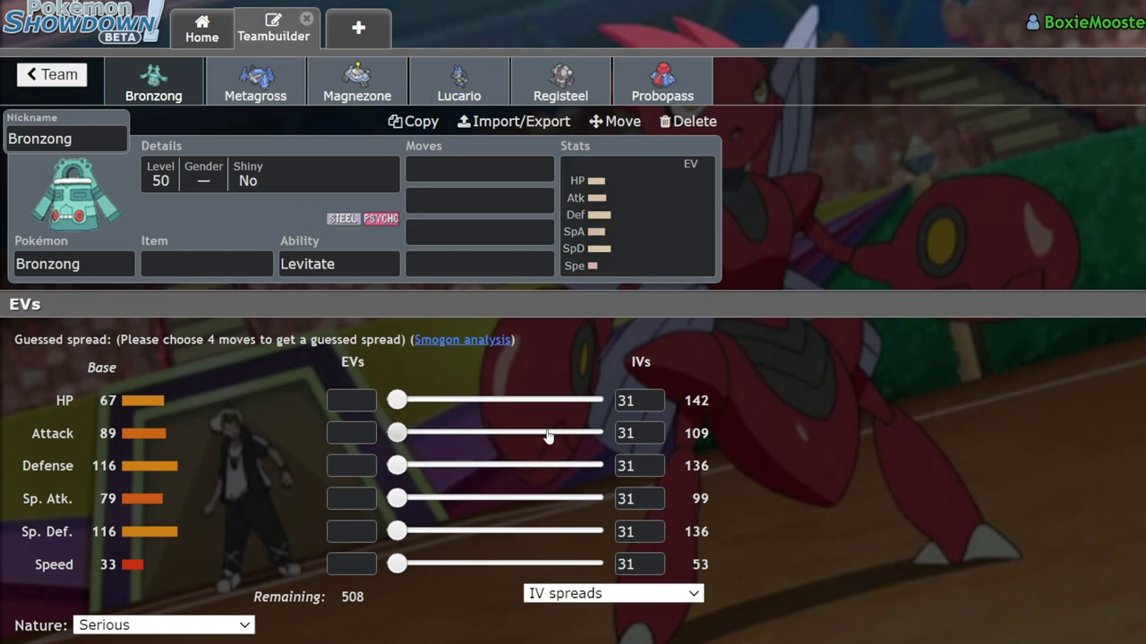
pyautogui.click(63, 264)
pyautogui.click(638, 243)
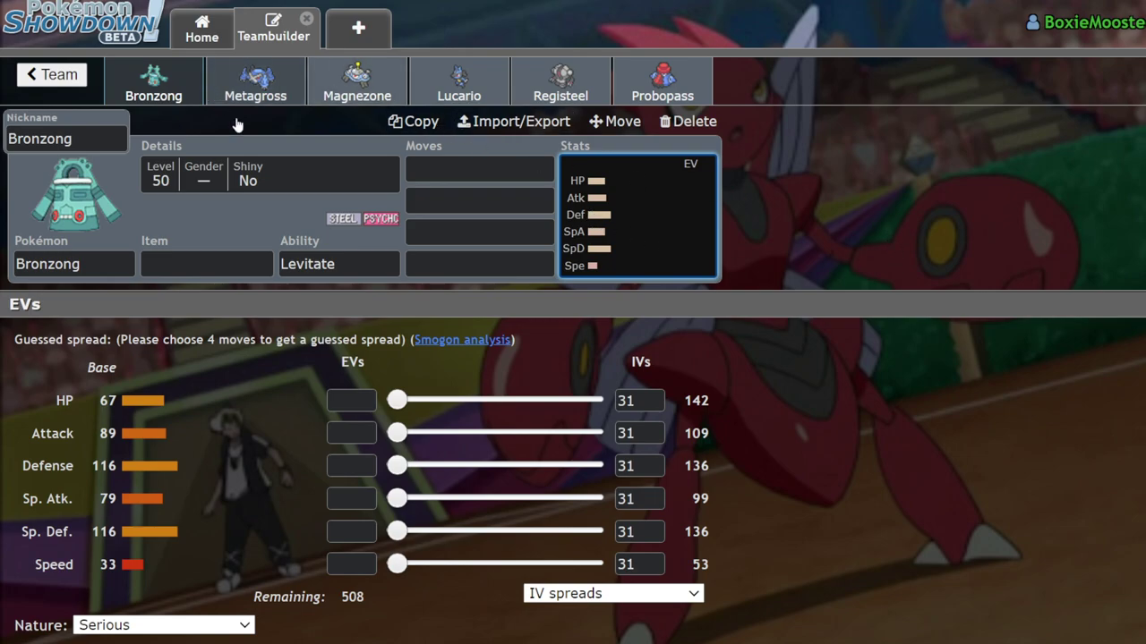
# Step: Open Metagross's set, check its stats, and choose Bullet Punch as its first move
pyautogui.click(258, 85)
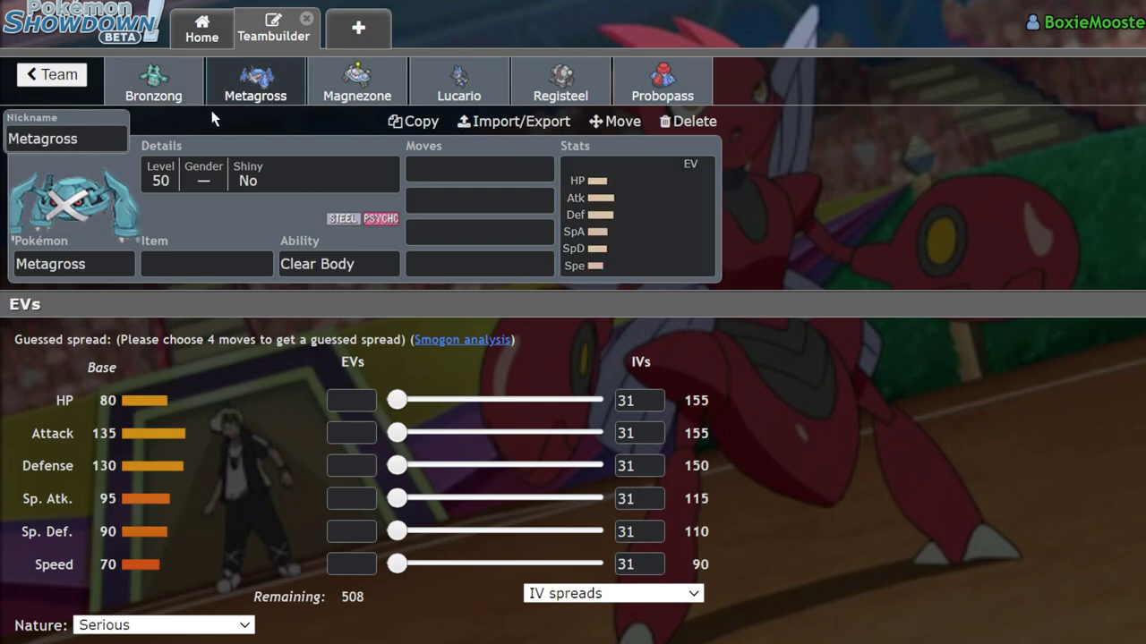
pyautogui.click(631, 228)
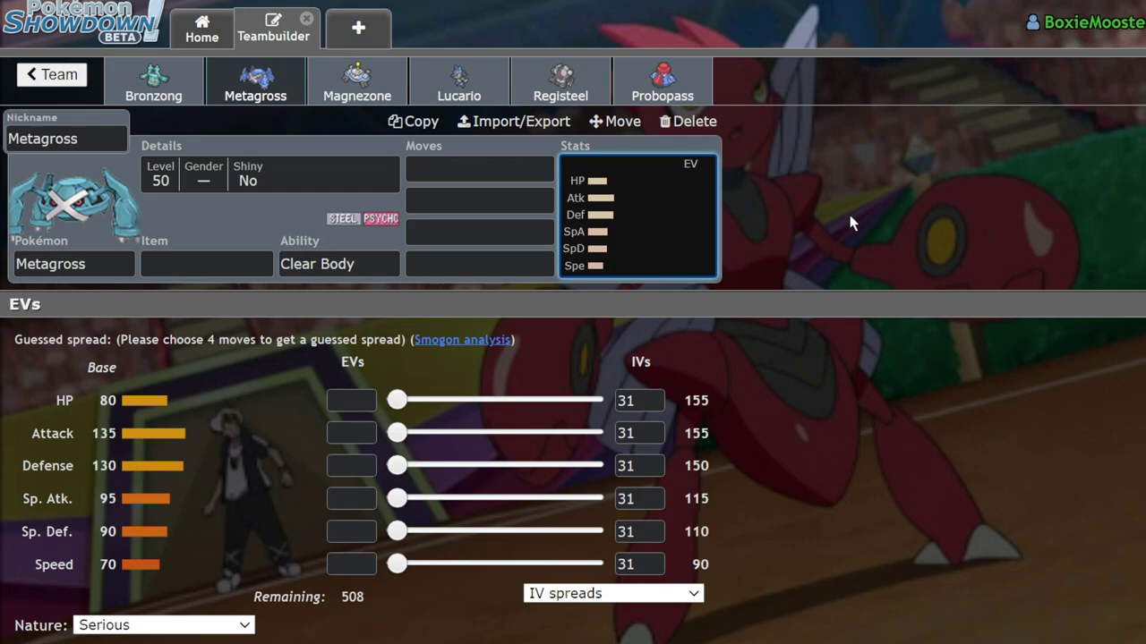
pyautogui.click(495, 168)
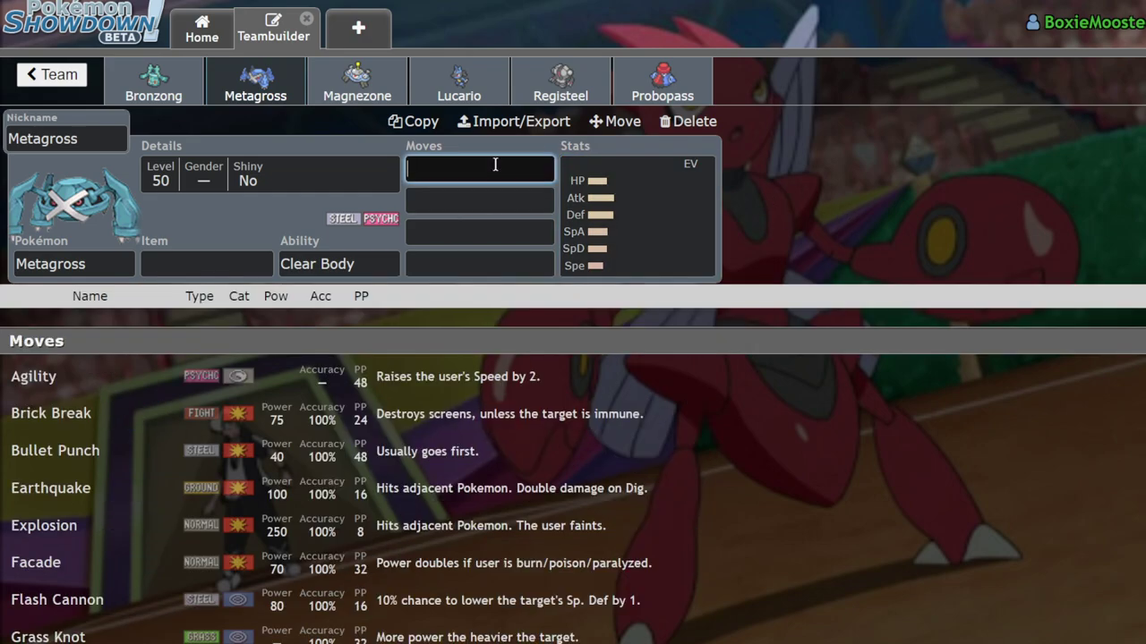
pyautogui.write('bull')
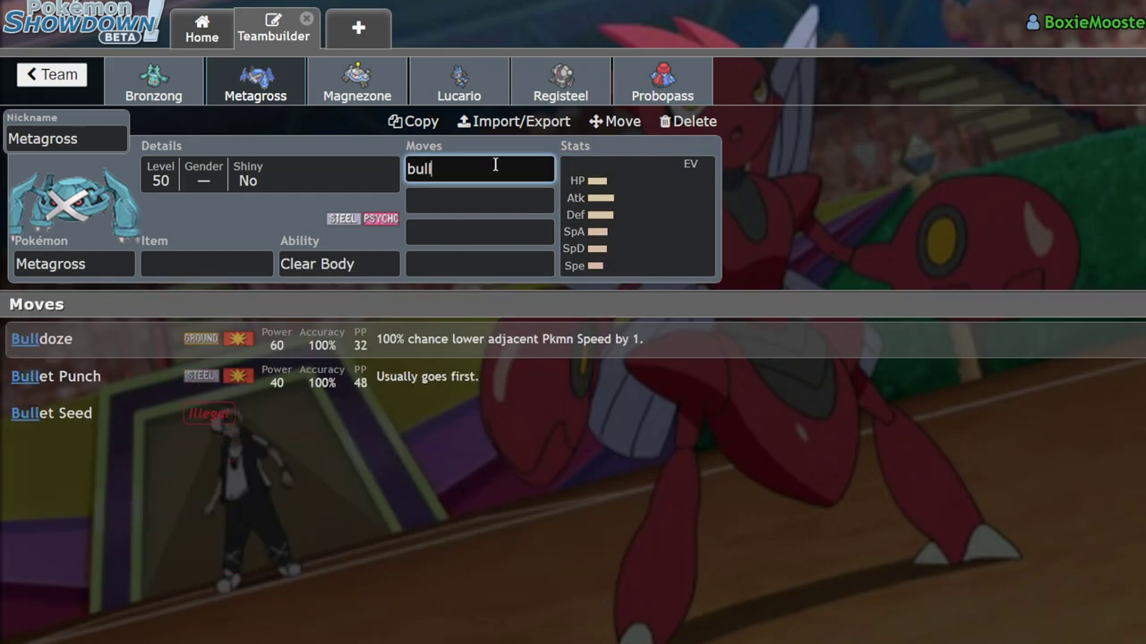
pyautogui.click(362, 374)
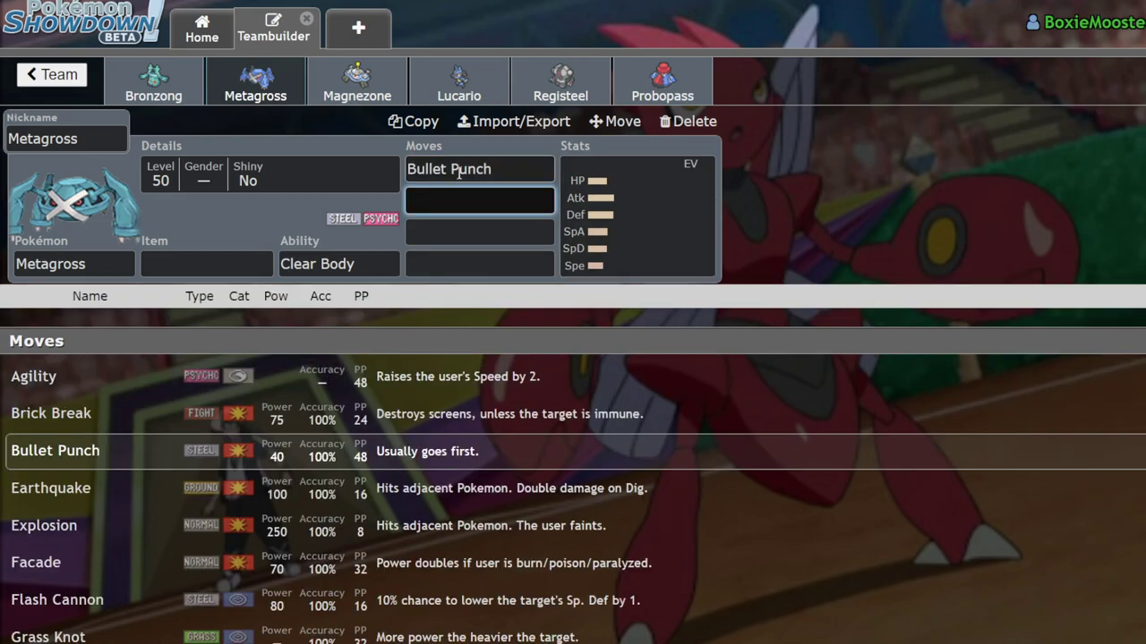
# Step: Check Metagross's stats again and search its second move slot for "ice" to see which Ice moves it can learn
pyautogui.click(634, 225)
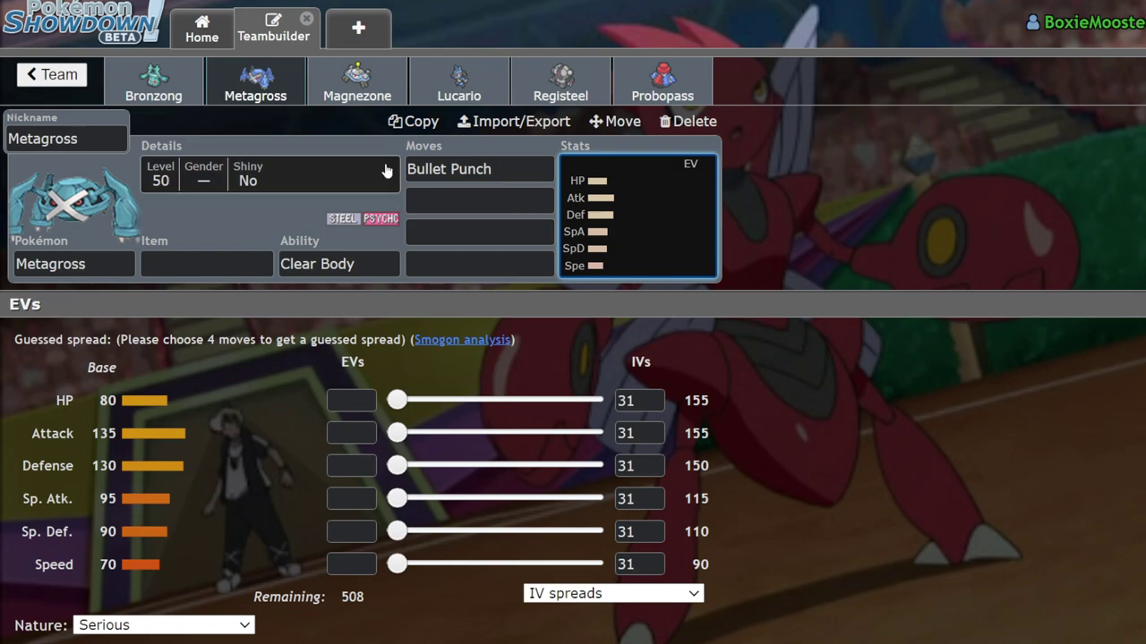
pyautogui.click(479, 203)
pyautogui.write('ice')
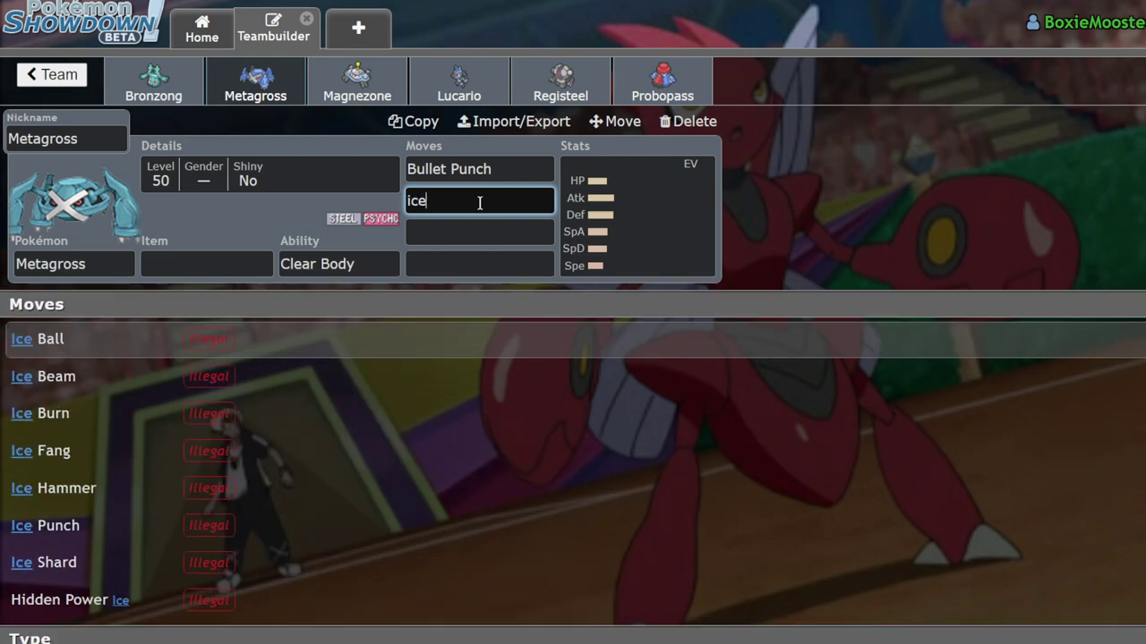
pyautogui.scroll(-3, 501, 367)
pyautogui.scroll(3, 502, 366)
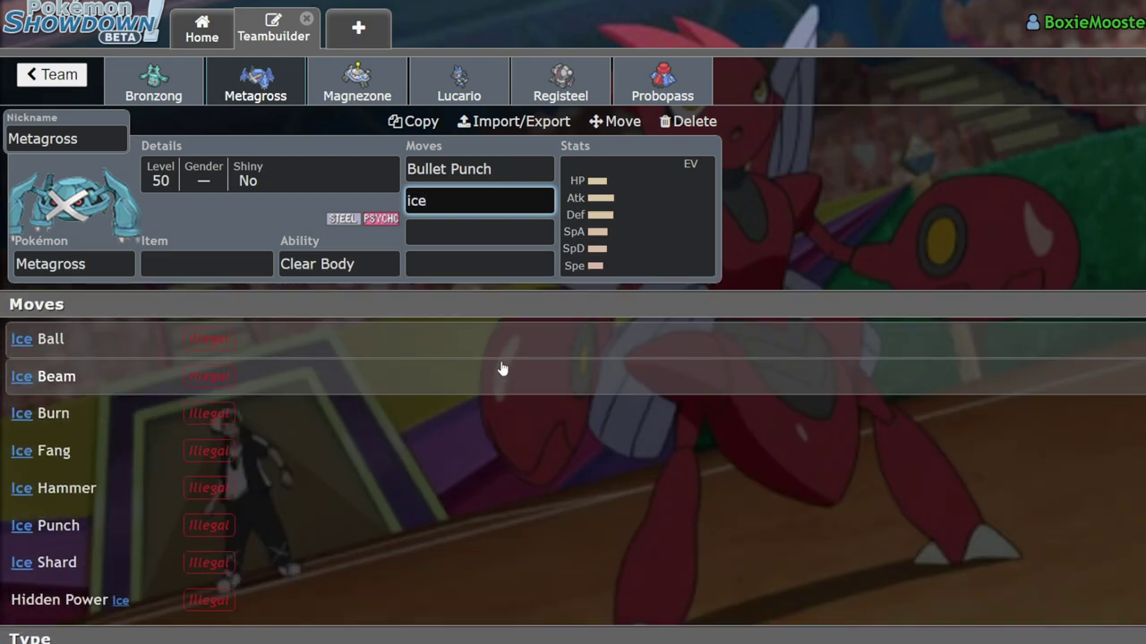
# Step: Check Metagross's stats, and examine Magnezone's base stats and the moves it can learn
pyautogui.click(552, 200)
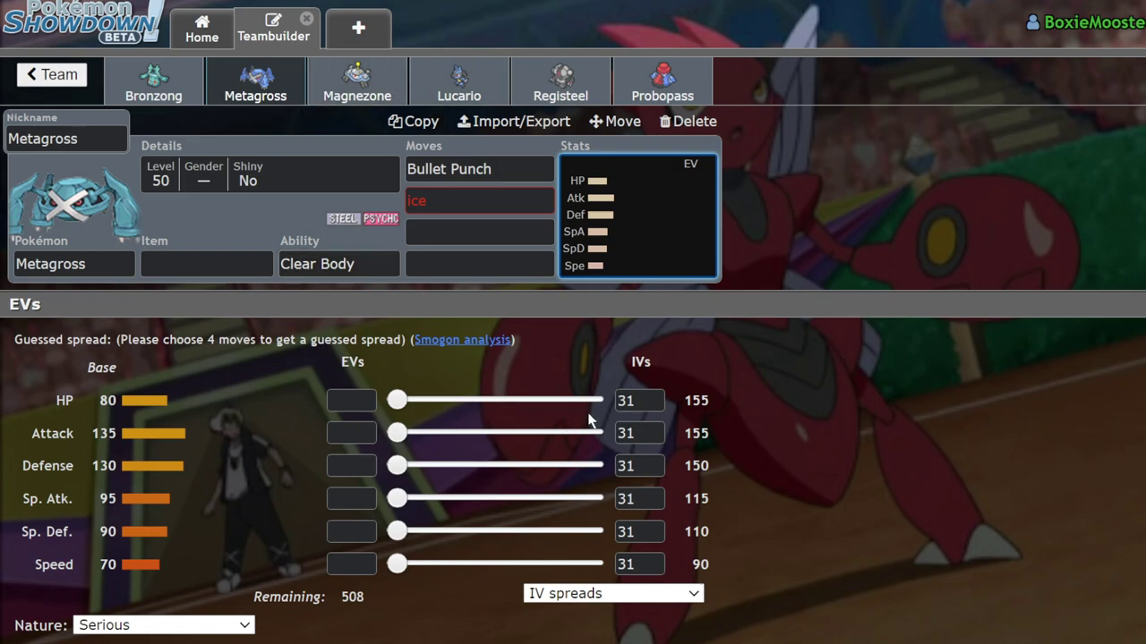
pyautogui.click(402, 101)
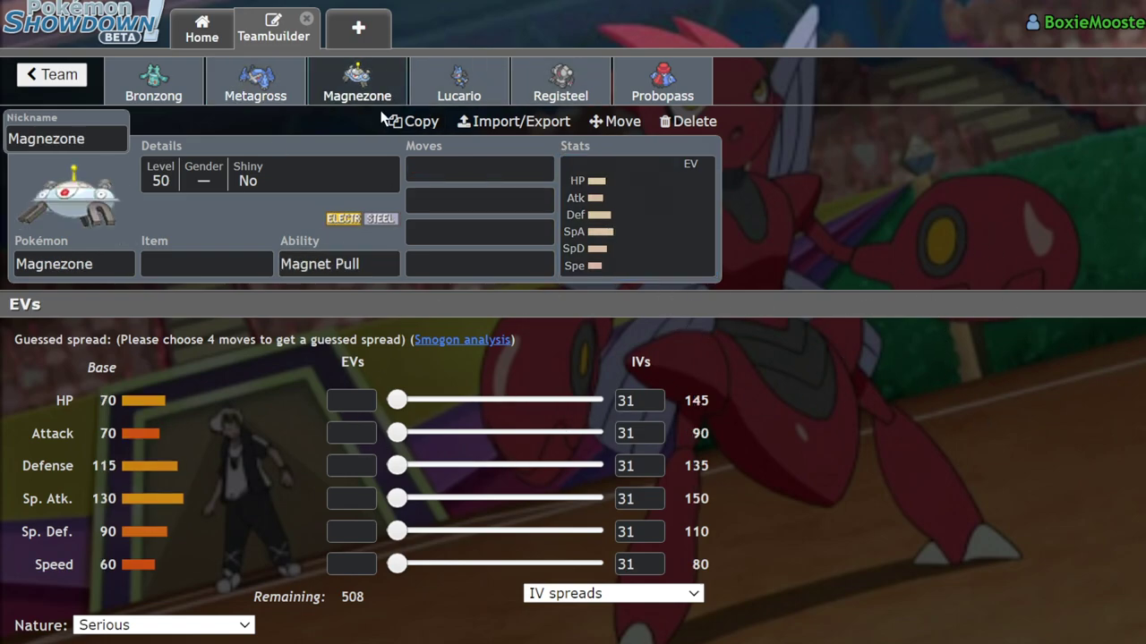
pyautogui.click(675, 238)
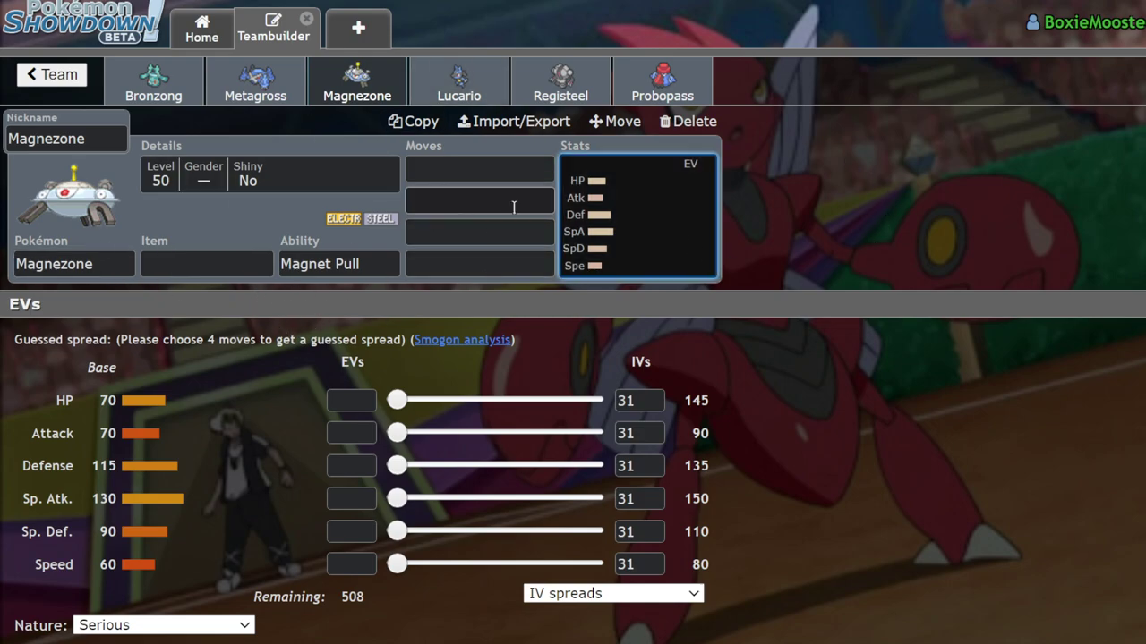
pyautogui.click(483, 172)
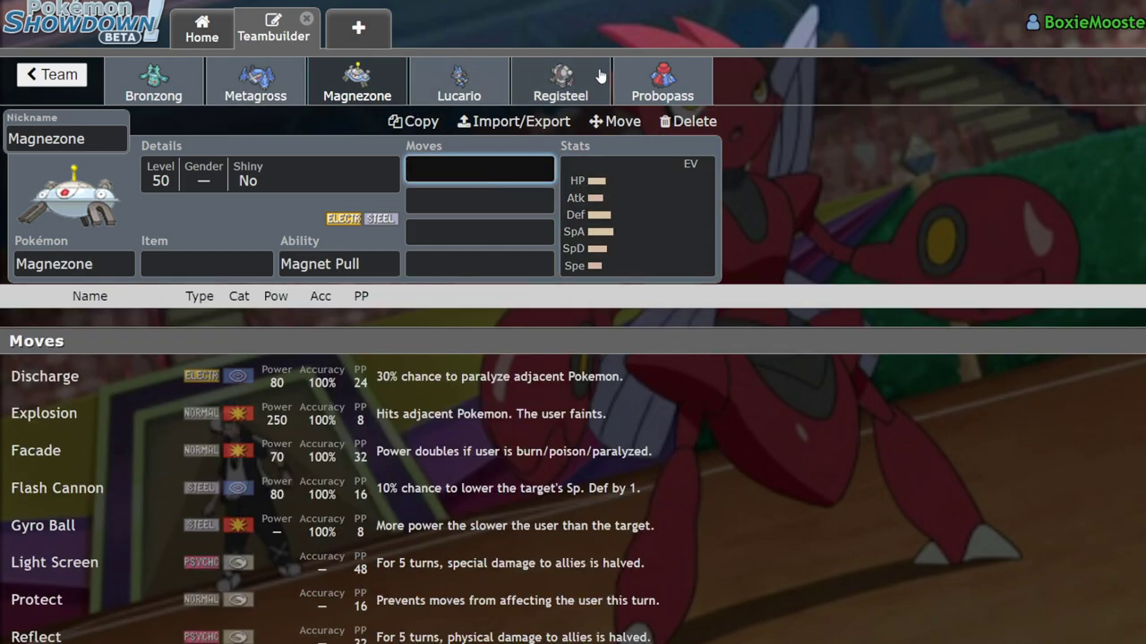
# Step: Examine Lucario's base stats and set its ability to Inner Focus
pyautogui.click(469, 106)
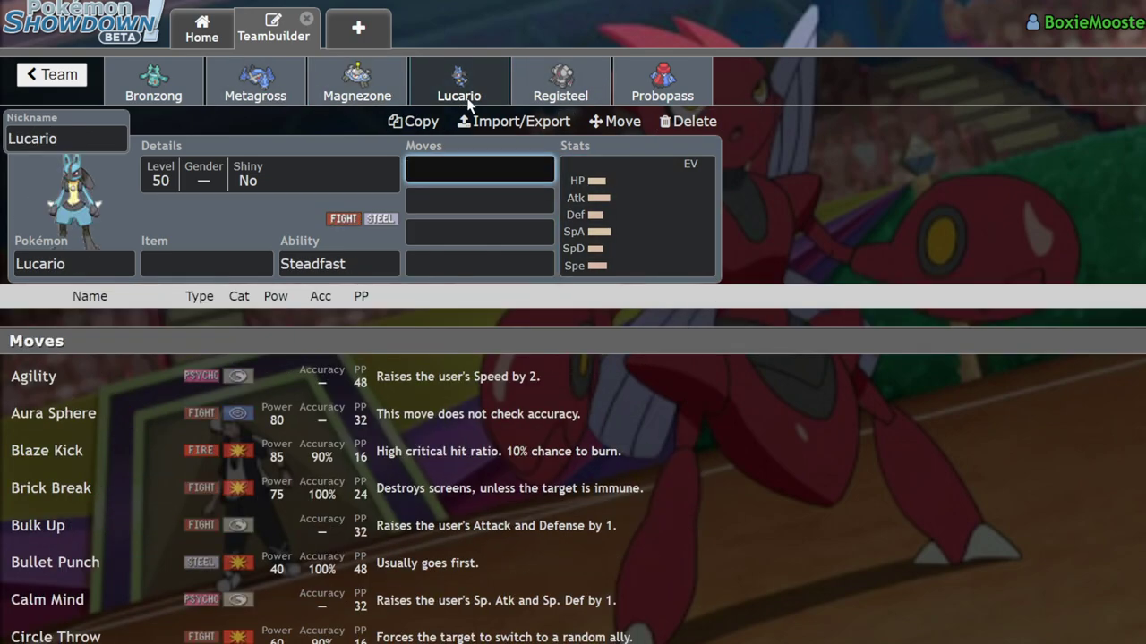
pyautogui.click(691, 231)
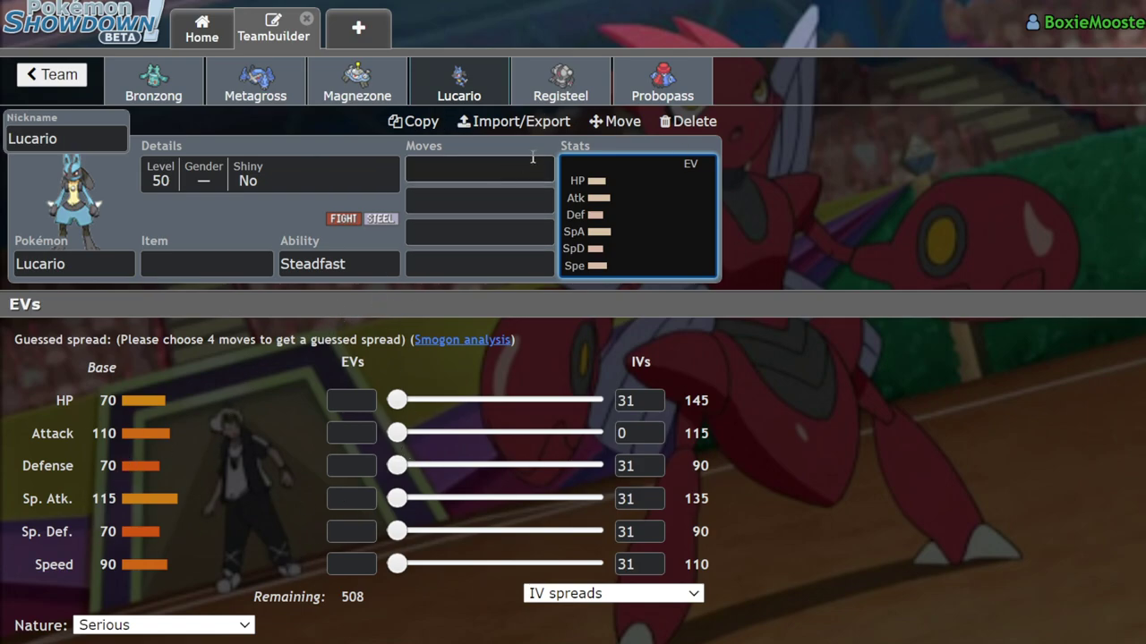
pyautogui.click(339, 264)
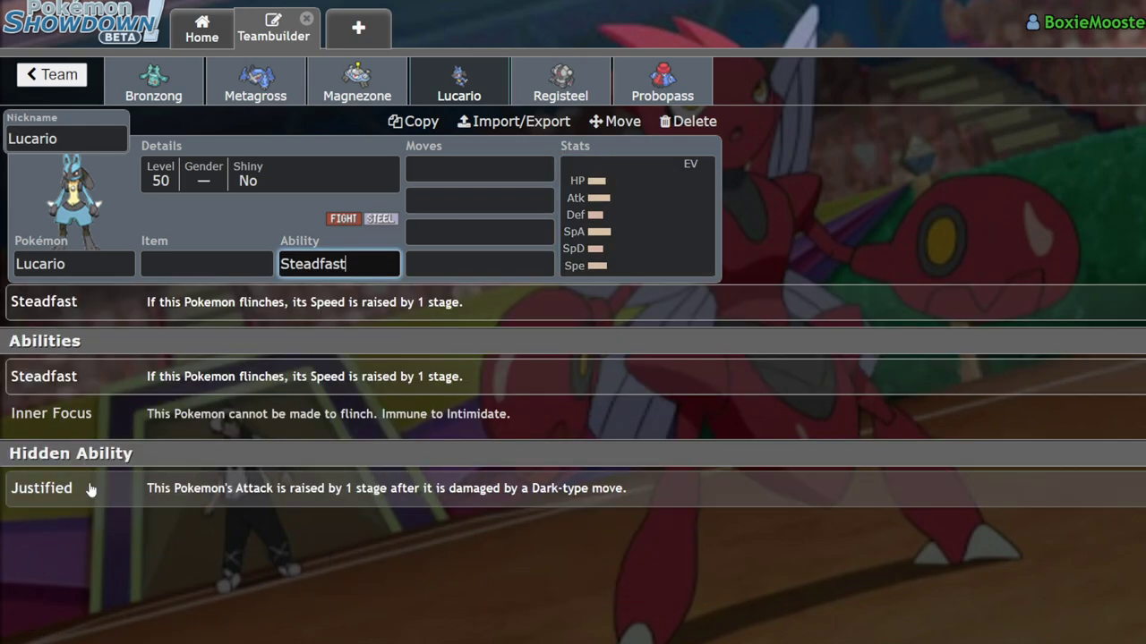
pyautogui.click(156, 417)
# Step: Examine the base stats of Registeel and Probopass
pyautogui.click(561, 82)
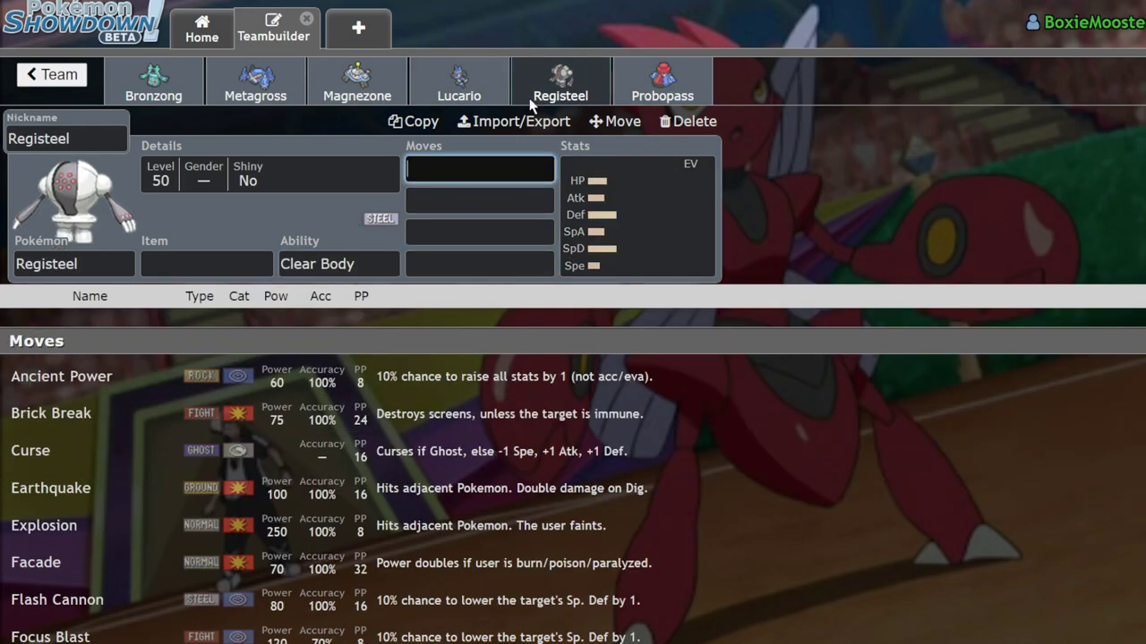
pyautogui.click(665, 256)
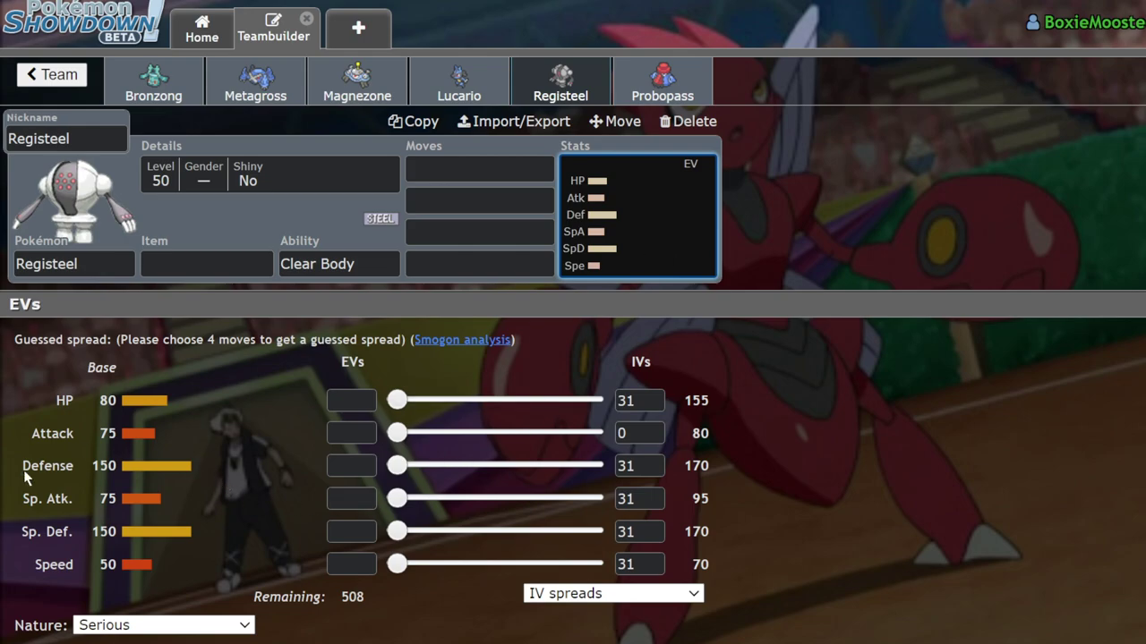
pyautogui.click(637, 82)
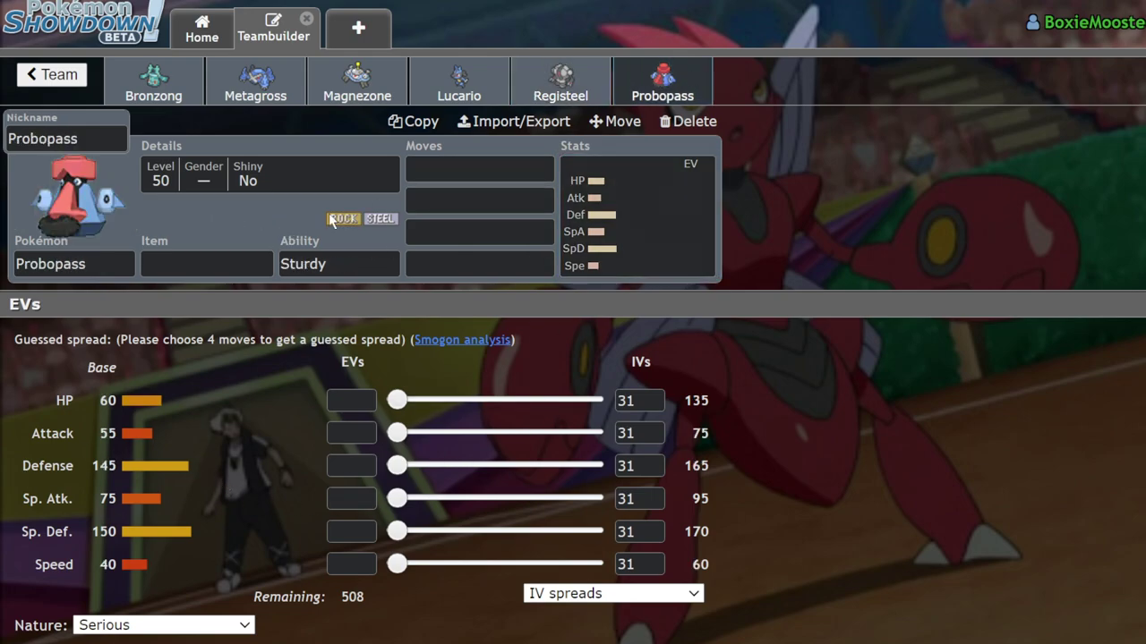
# Step: Return to the "Scizor is the Best" folder and open Arcanine's stats in the Fire team
pyautogui.click(41, 75)
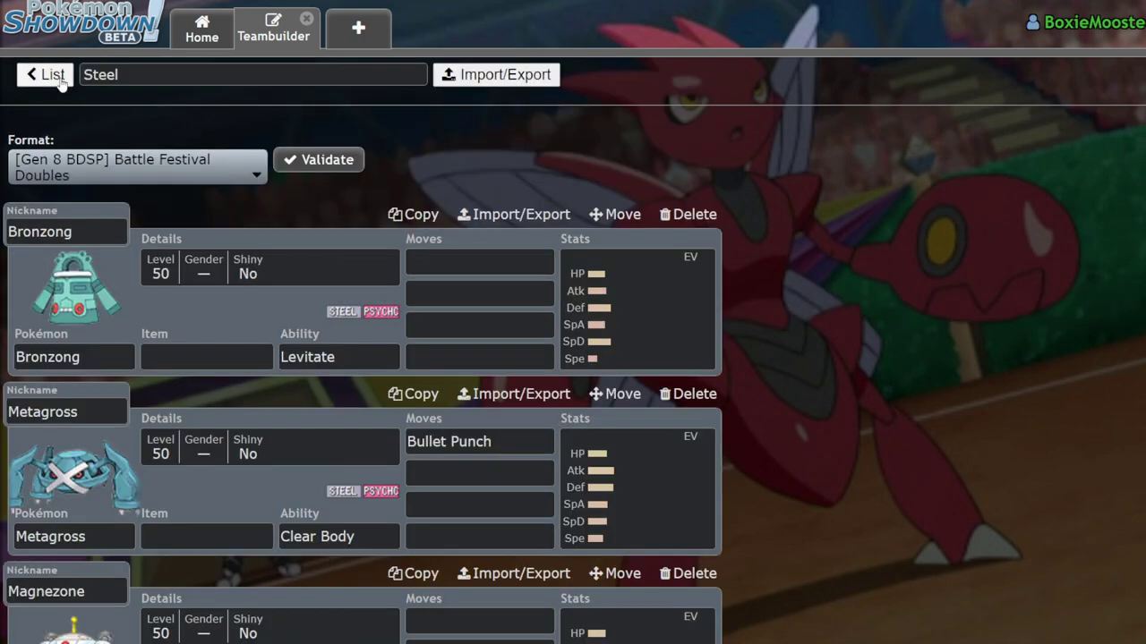
pyautogui.click(40, 75)
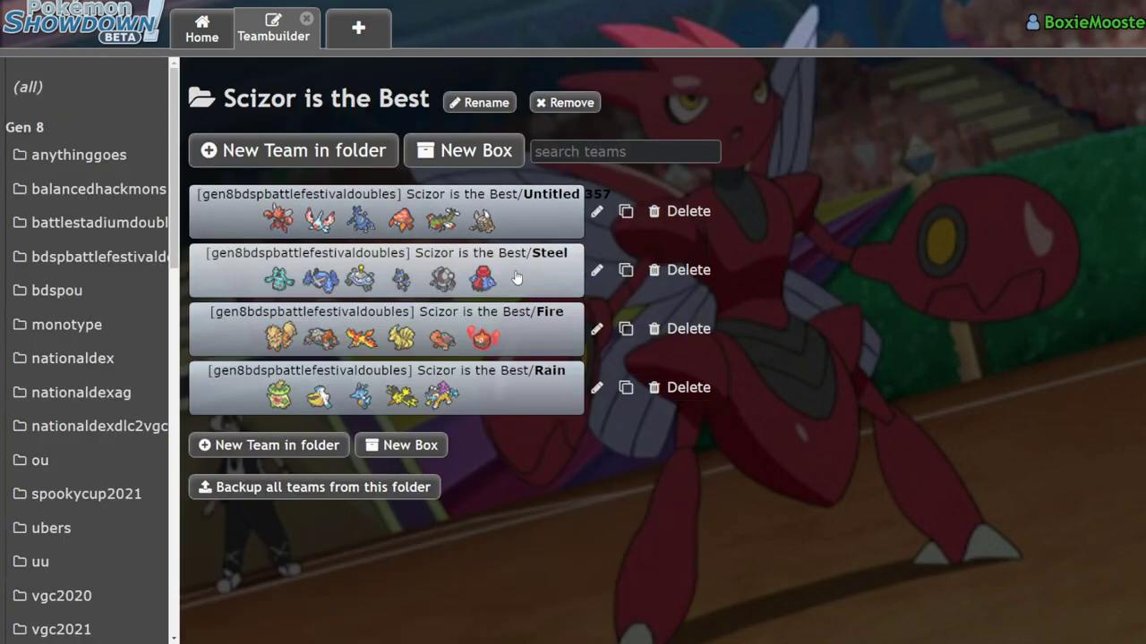
pyautogui.click(355, 219)
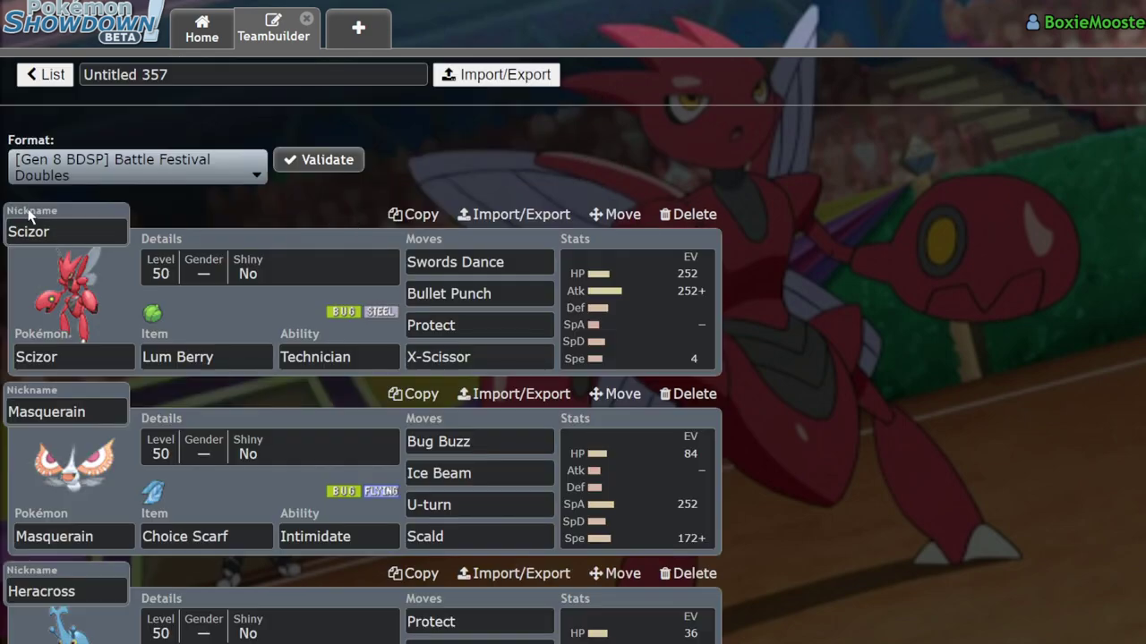
pyautogui.click(40, 76)
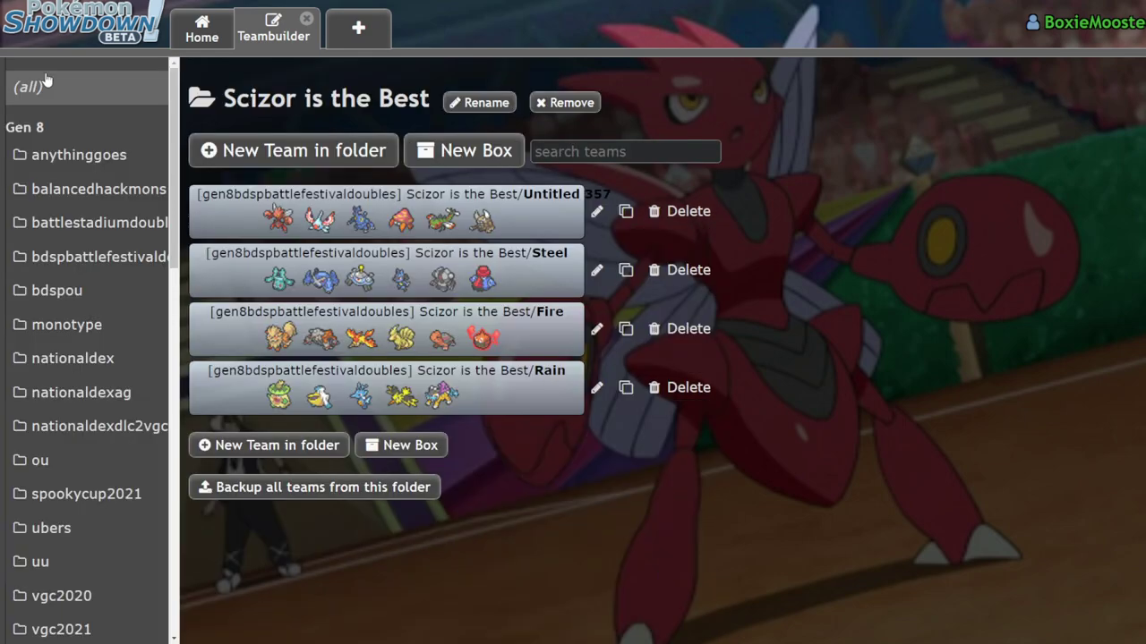
pyautogui.click(383, 332)
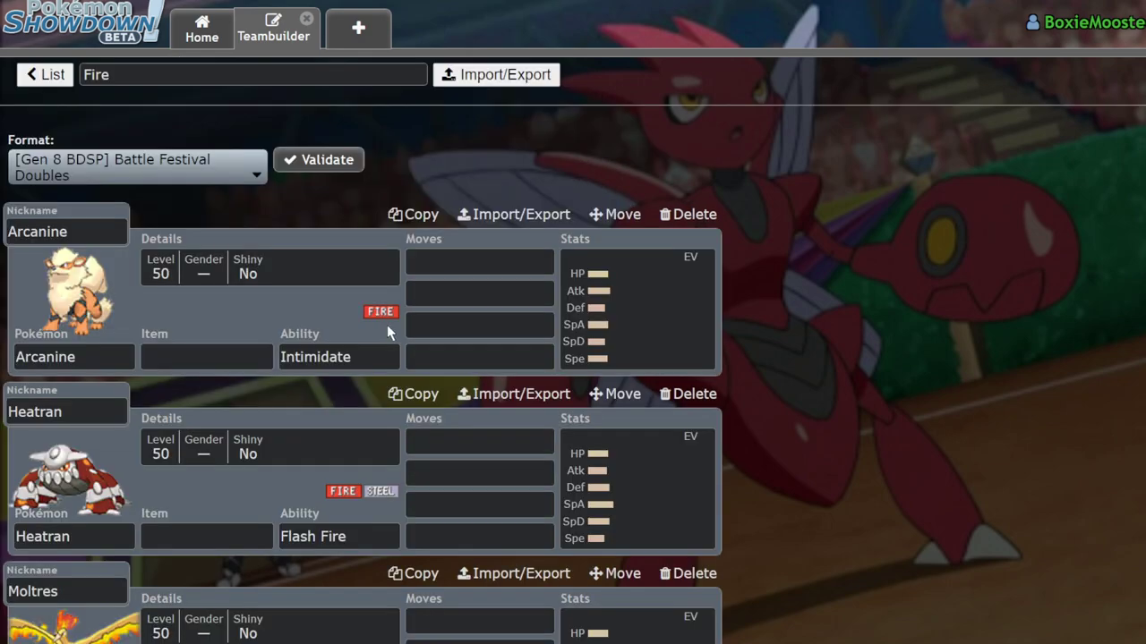
pyautogui.click(689, 318)
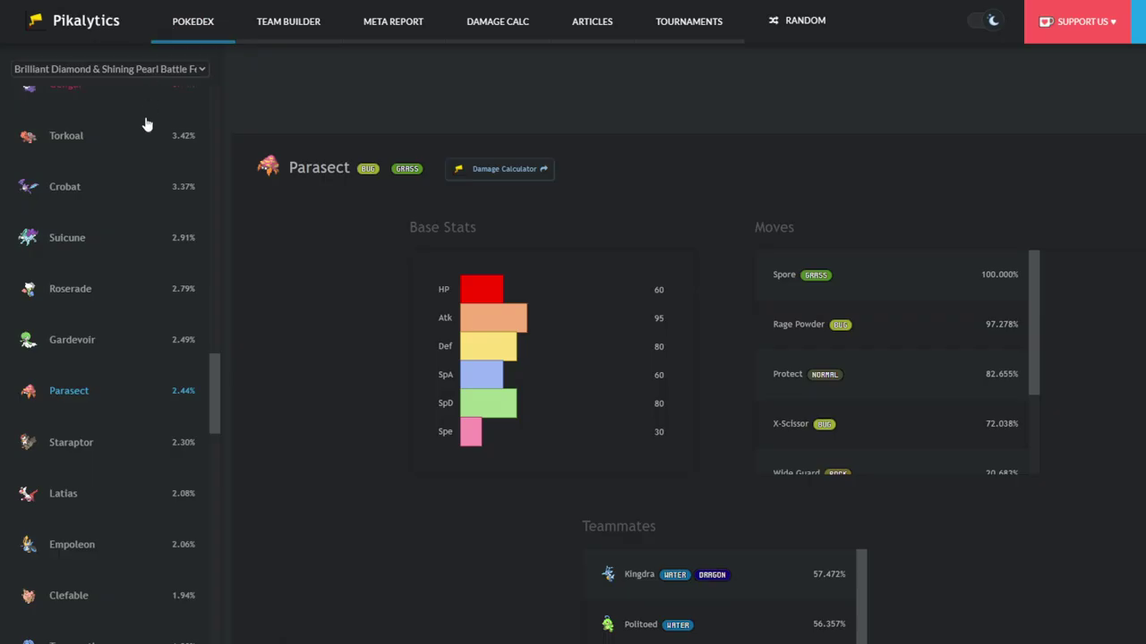
# Step: Switch to Pikalytics, look up Arcanine and Heatran, and browse the Pokémon usage ranking
pyautogui.scroll(10, 123, 200)
pyautogui.moveTo(216, 268); pyautogui.dragTo(213, 90)
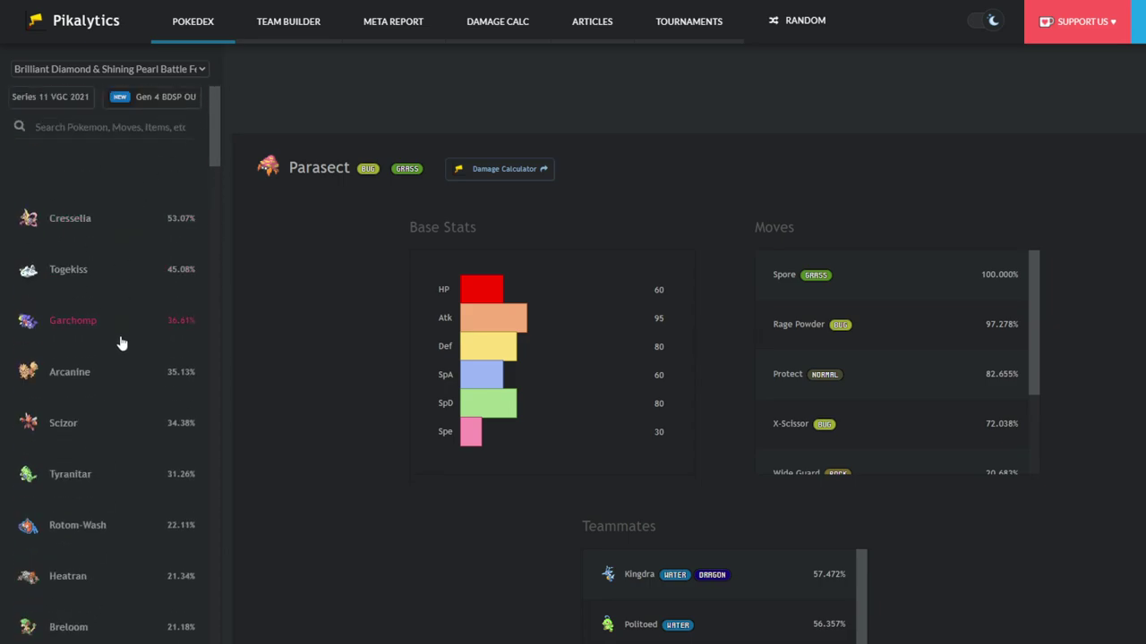
pyautogui.click(130, 383)
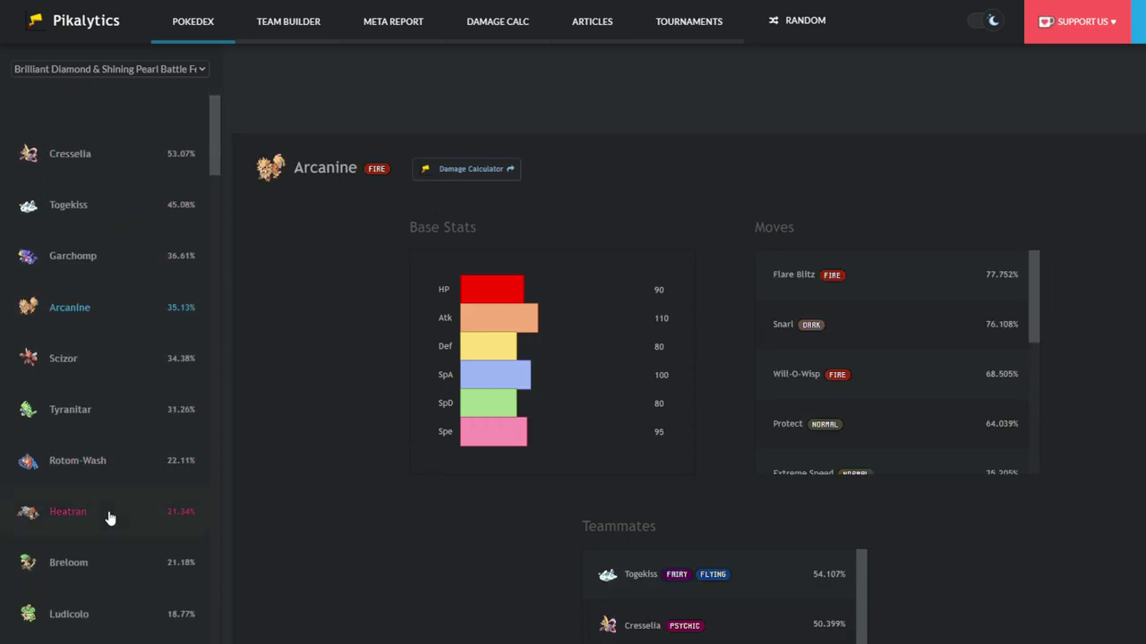
pyautogui.click(96, 532)
pyautogui.scroll(-2, 132, 469)
pyautogui.scroll(-6, 133, 466)
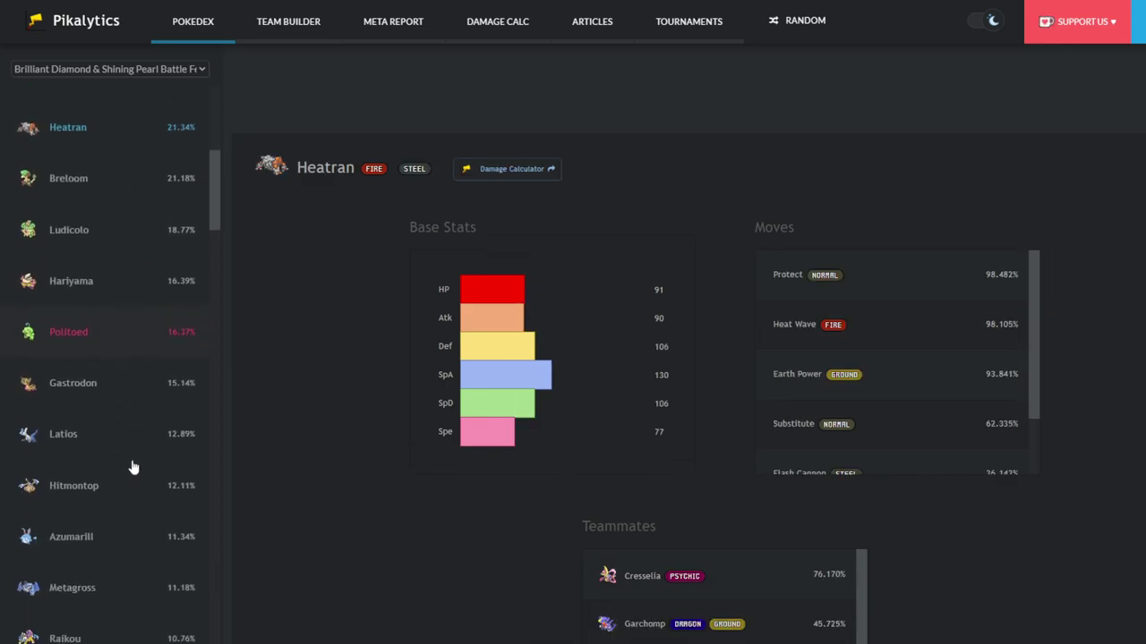
pyautogui.scroll(-5, 132, 463)
pyautogui.scroll(-1, 89, 466)
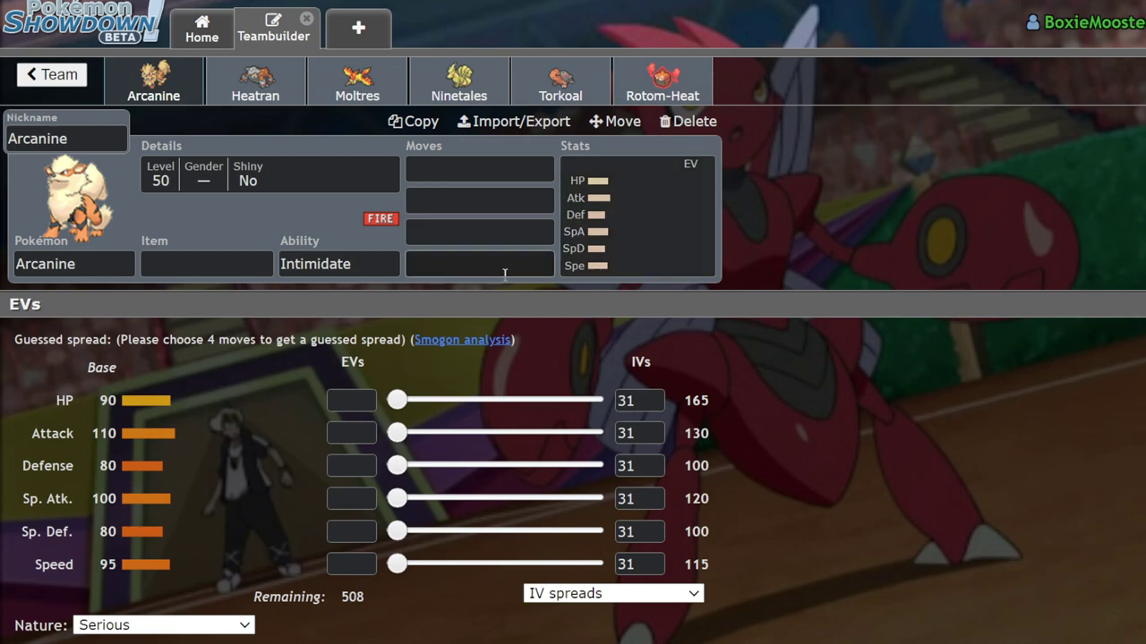
# Step: Back in Pokémon Showdown, give Arcanine the moves Snarl, Extreme Speed, Safeguard and Will-O-Wisp
pyautogui.click(453, 167)
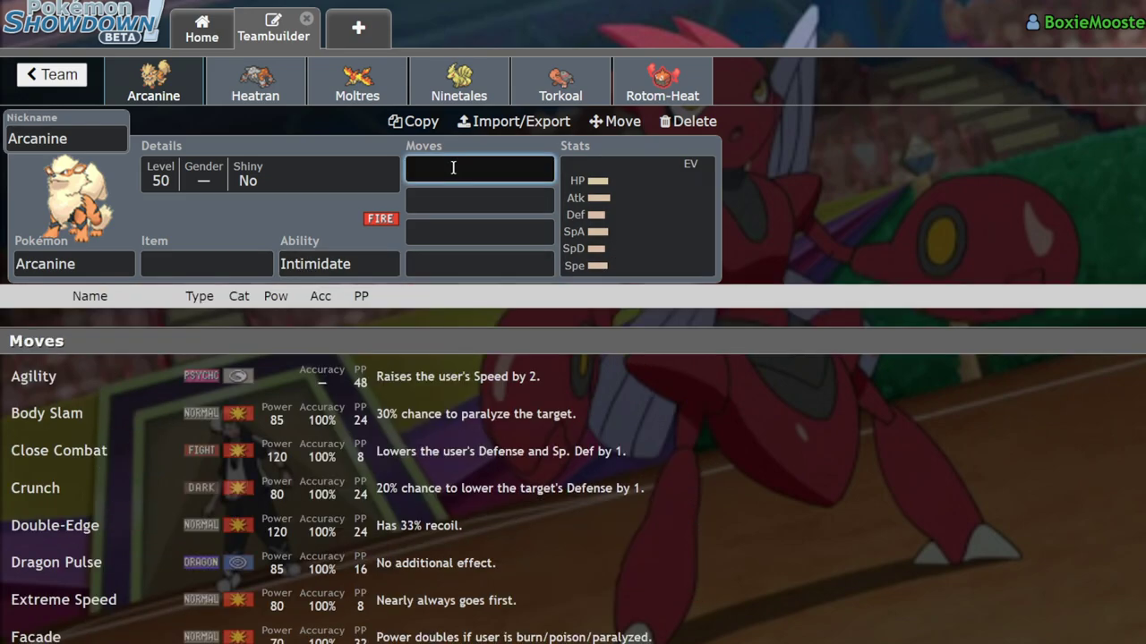
pyautogui.write('snar')
pyautogui.press('Return')
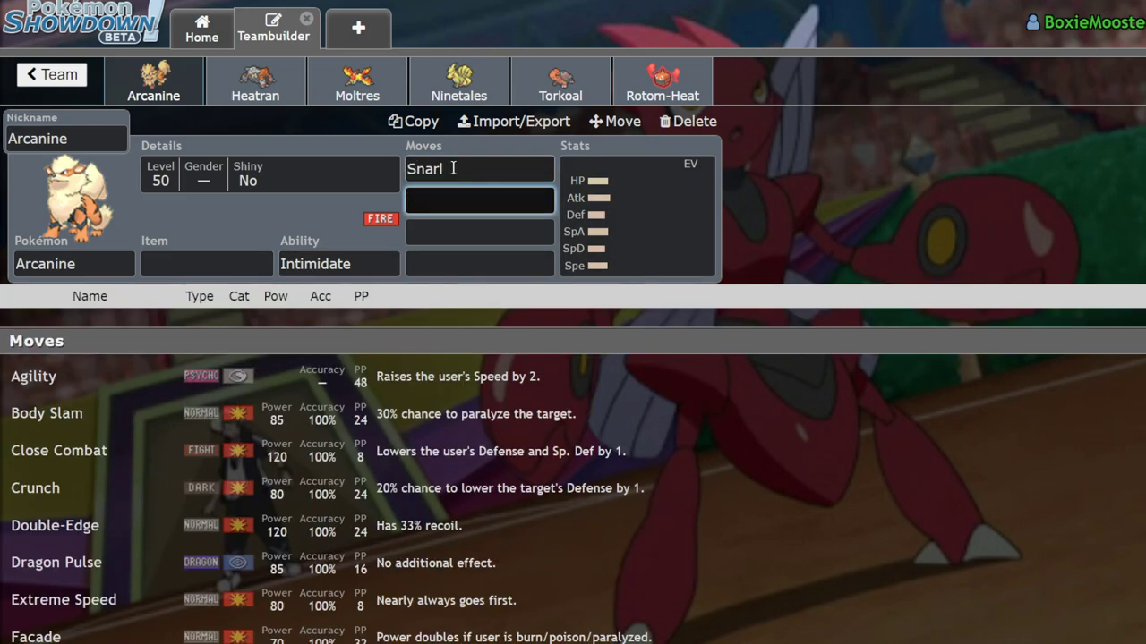
pyautogui.write('ex')
pyautogui.press('Return')
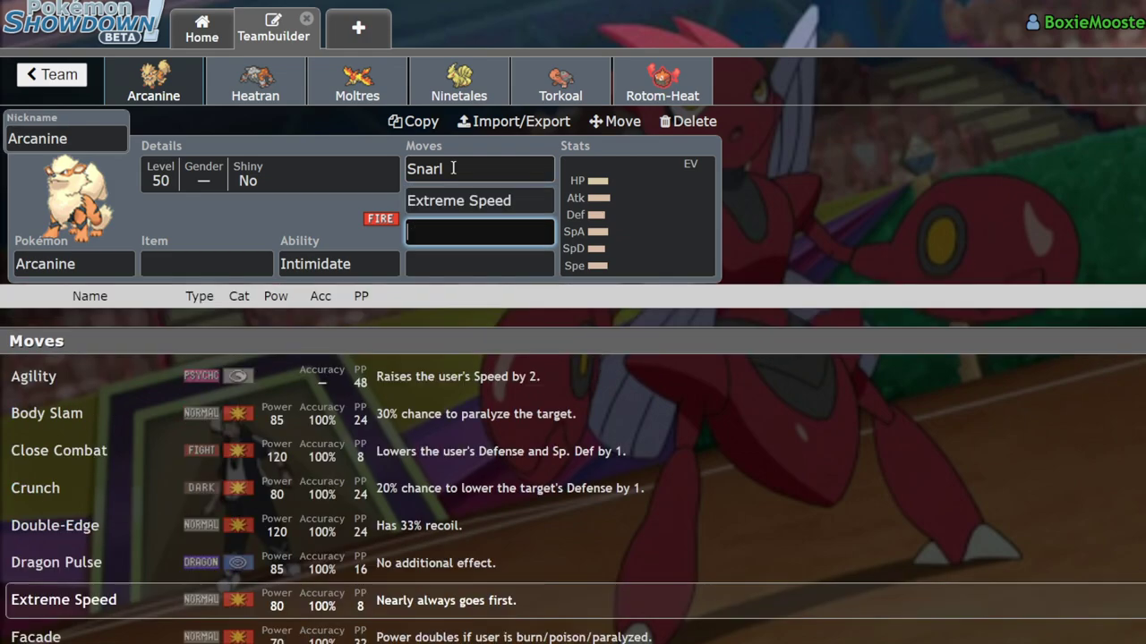
pyautogui.write('safe')
pyautogui.press('Return')
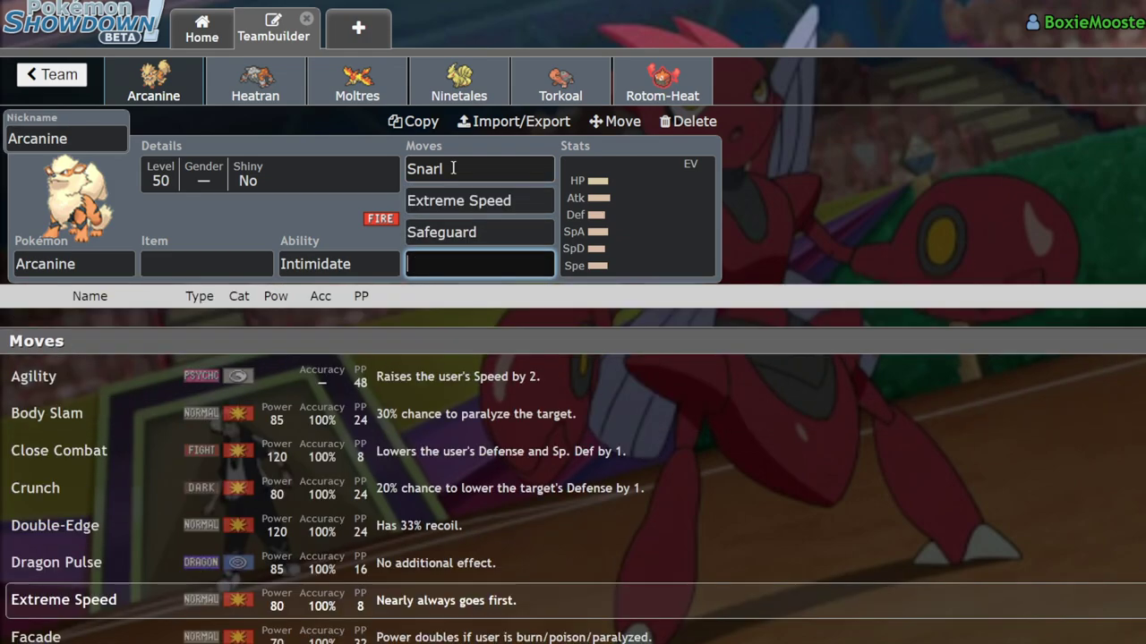
pyautogui.write('wil')
pyautogui.press('Return')
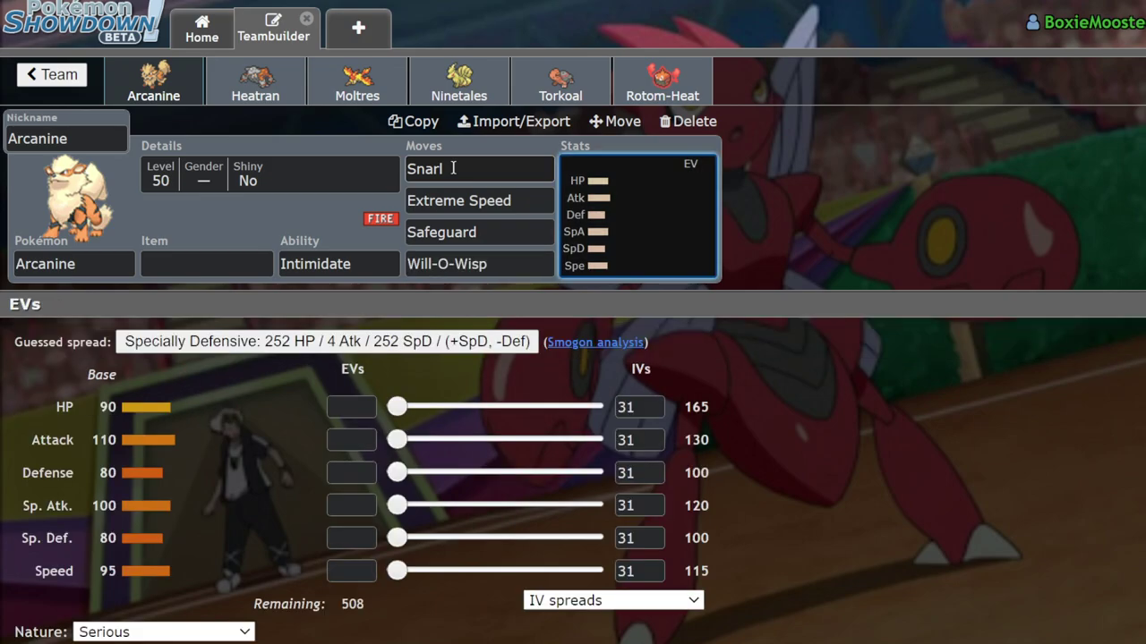
# Step: Replace Arcanine's Snarl with Flare Blitz and check its stats
pyautogui.click(453, 169)
pyautogui.write('fla')
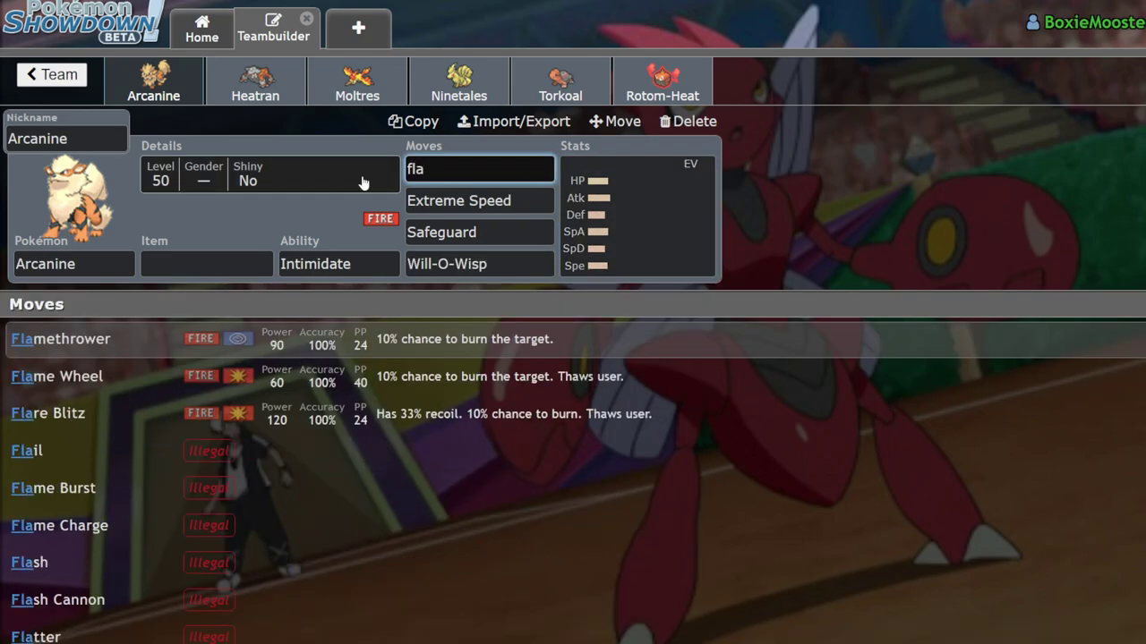
pyautogui.click(286, 413)
pyautogui.click(590, 185)
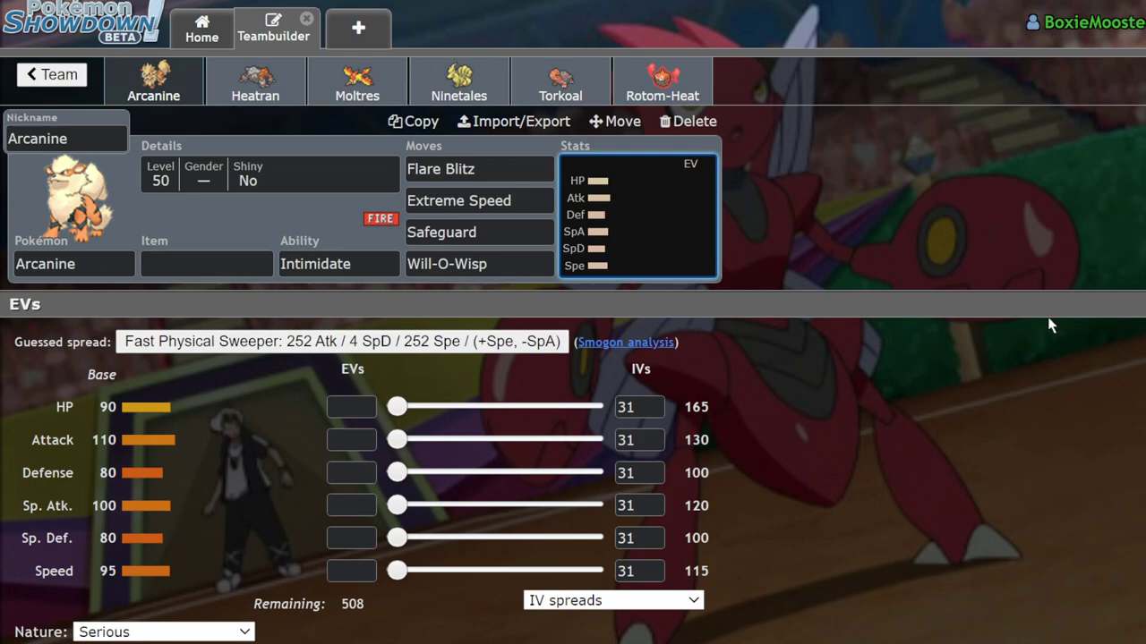
# Step: Look through the Fire team's members from Arcanine and Heatran to Rotom-Heat
pyautogui.click(255, 81)
pyautogui.click(153, 81)
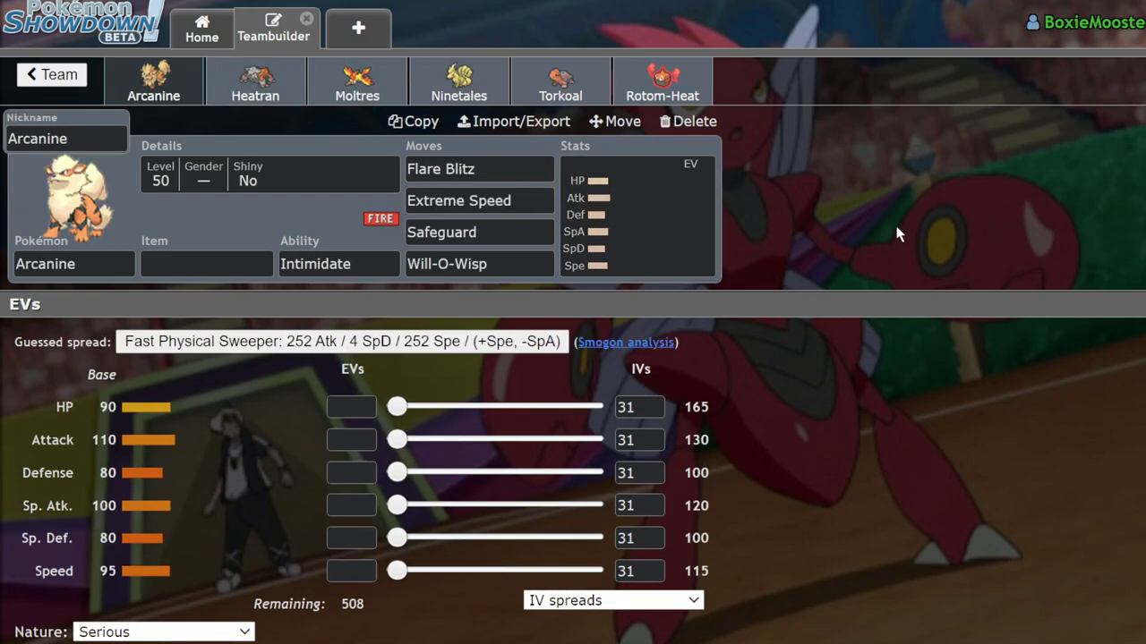
pyautogui.click(255, 80)
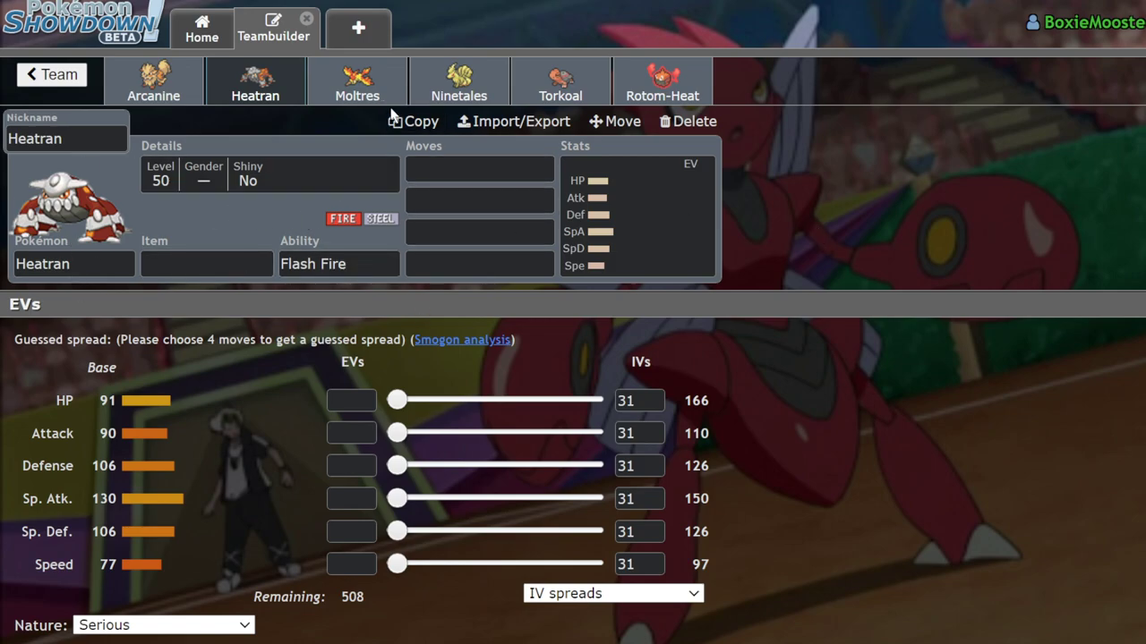
pyautogui.click(357, 82)
pyautogui.click(458, 83)
pyautogui.click(573, 87)
pyautogui.click(677, 89)
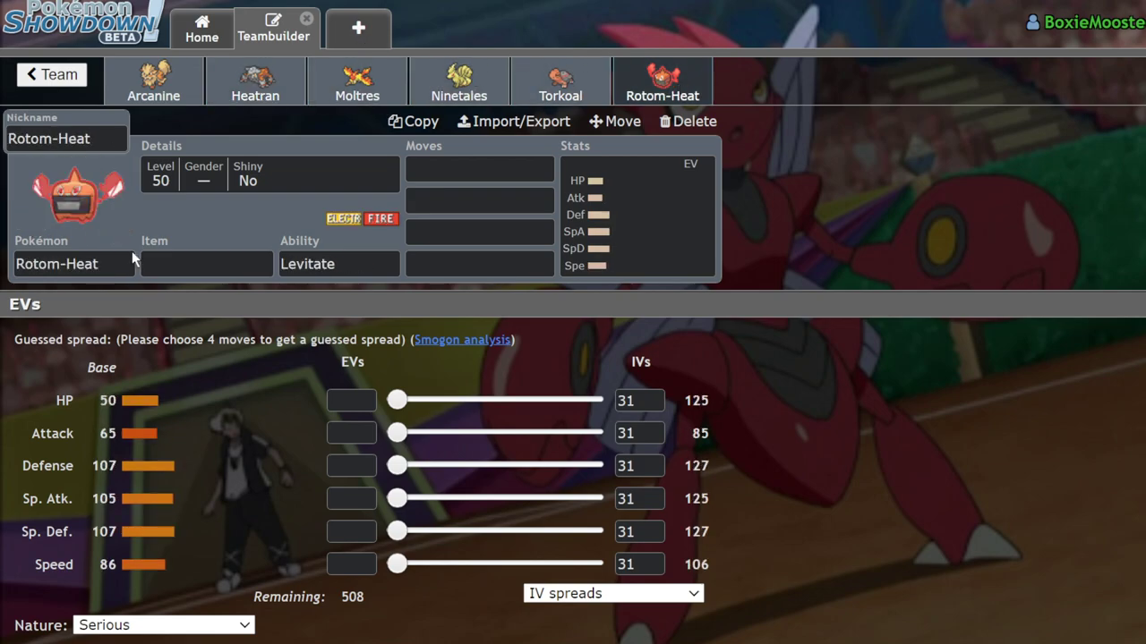
# Step: Examine the base stats of Moltres, Ninetales and Torkoal
pyautogui.click(371, 99)
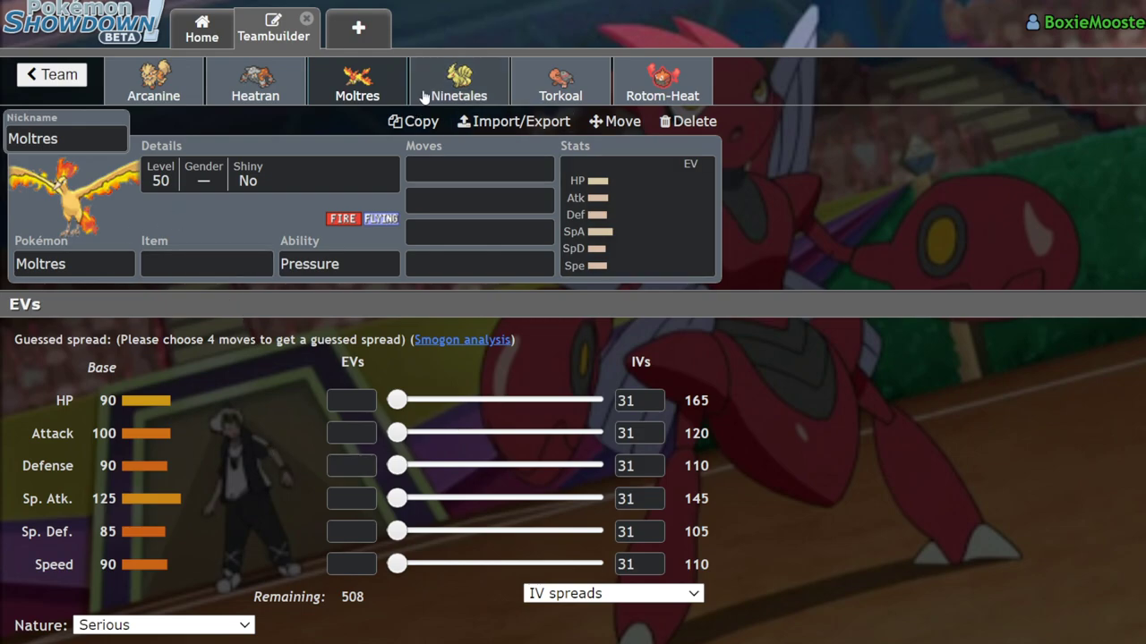
pyautogui.click(459, 83)
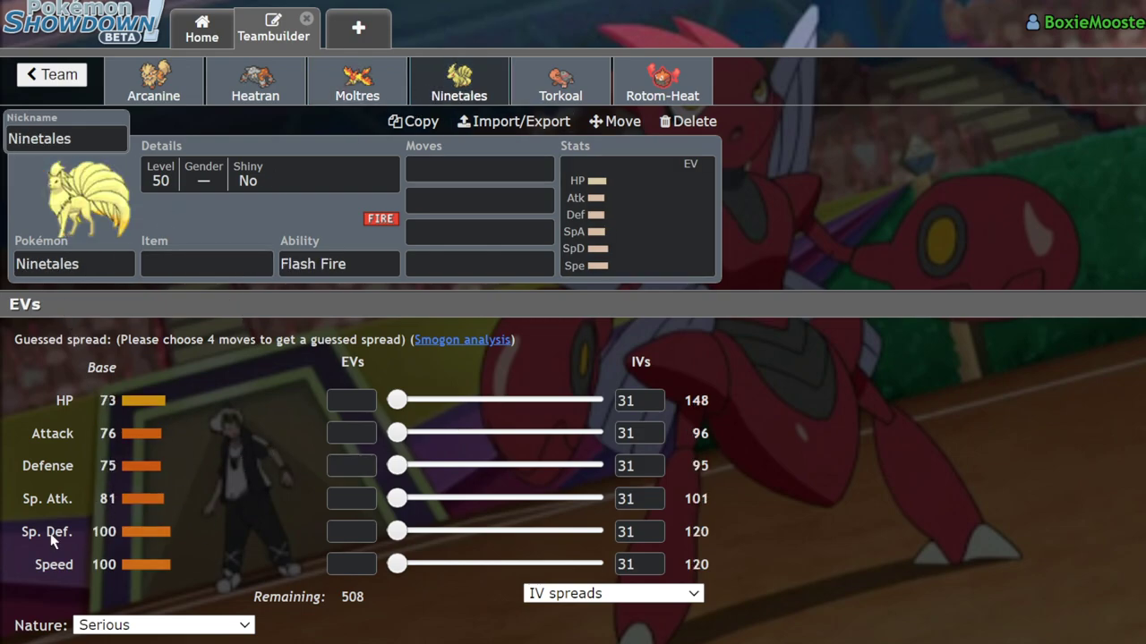
pyautogui.click(573, 82)
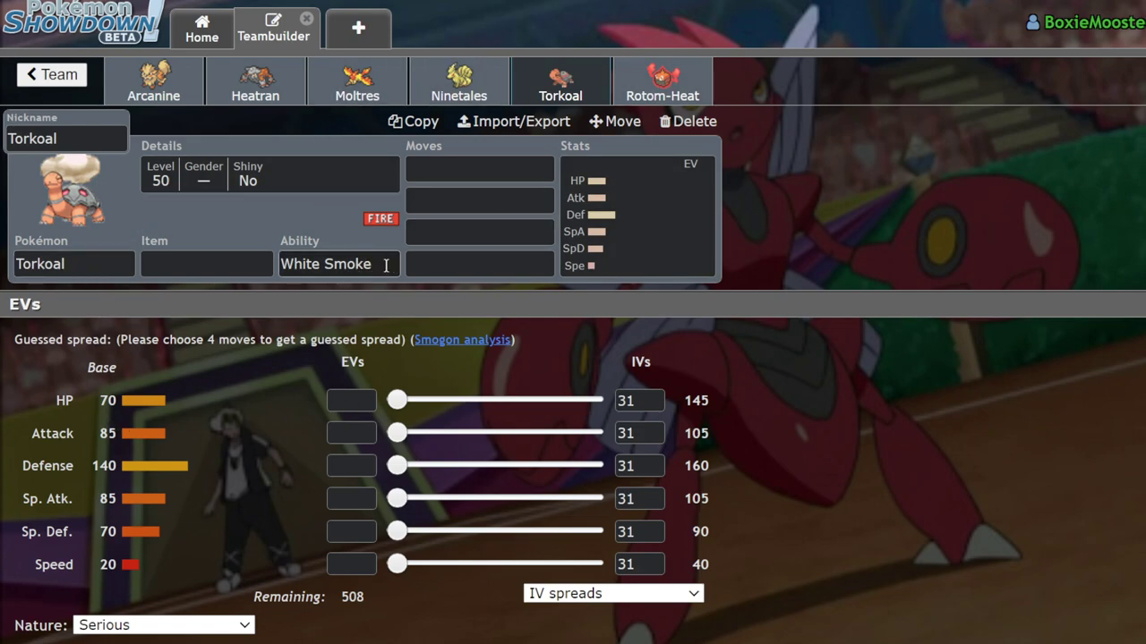
# Step: Move Rotom-Heat to the second slot of the Fire team, directly after Arcanine, and return to the team list
pyautogui.click(662, 82)
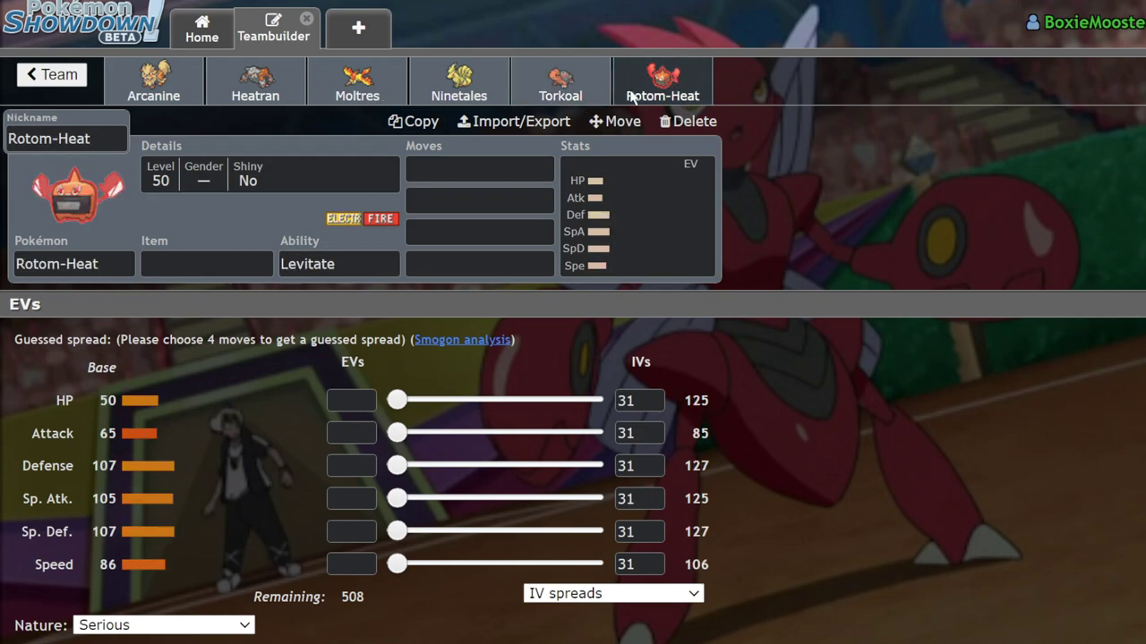
pyautogui.click(596, 121)
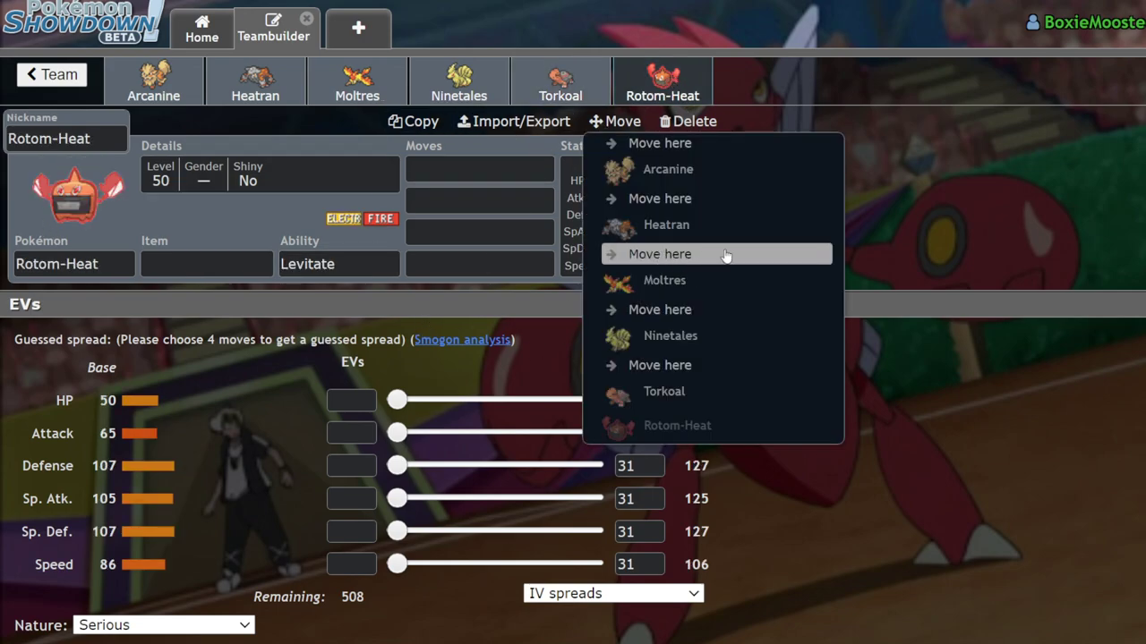
pyautogui.click(677, 199)
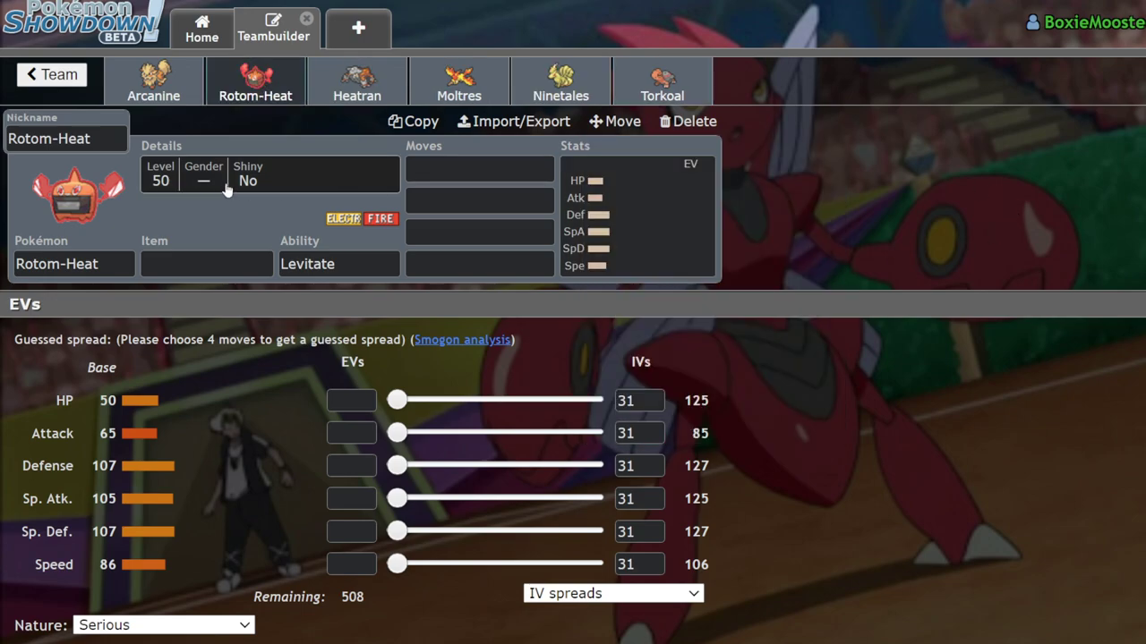
pyautogui.click(52, 74)
pyautogui.click(41, 74)
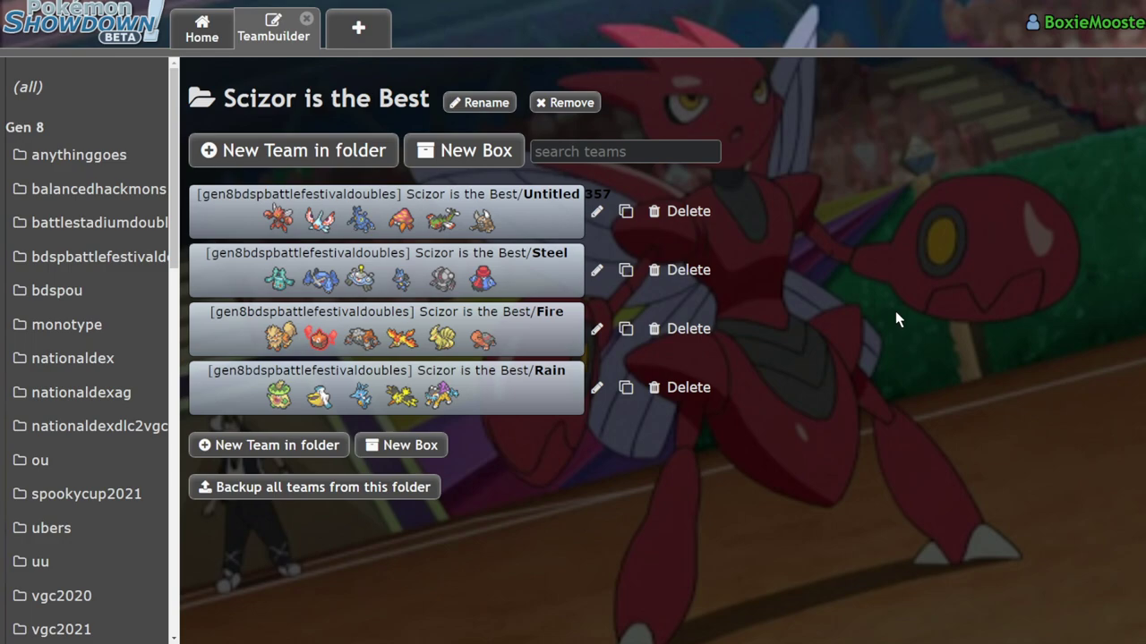
# Step: Open the Rain team and look through its members from Ludicolo to Raikou
pyautogui.click(485, 406)
pyautogui.scroll(-5, 767, 295)
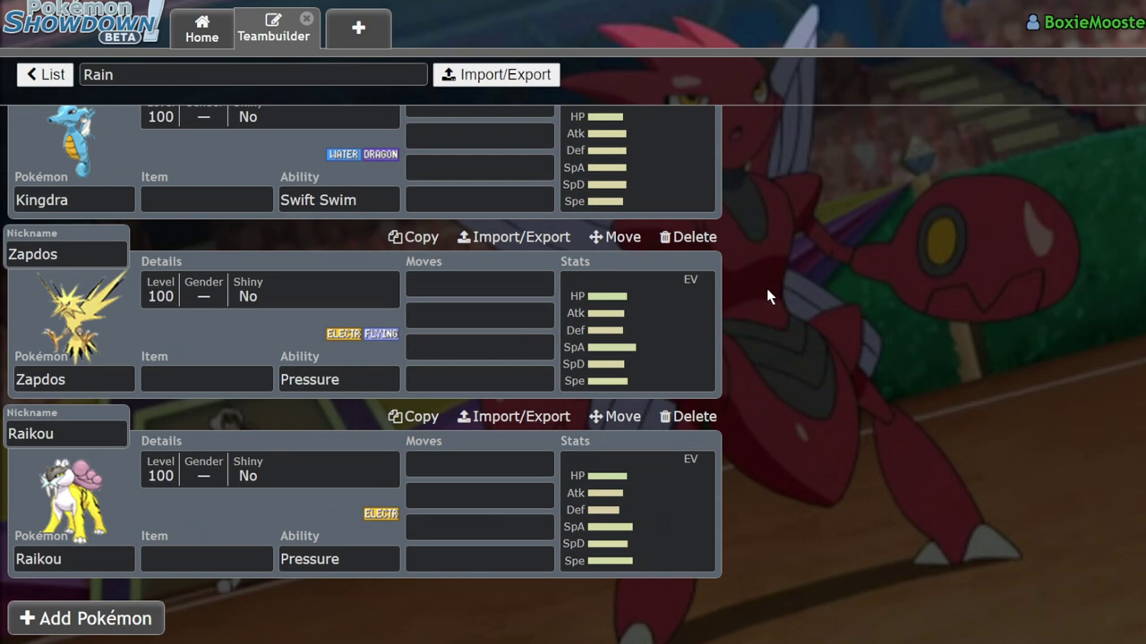
pyautogui.scroll(5, 568, 328)
pyautogui.scroll(-5, 557, 345)
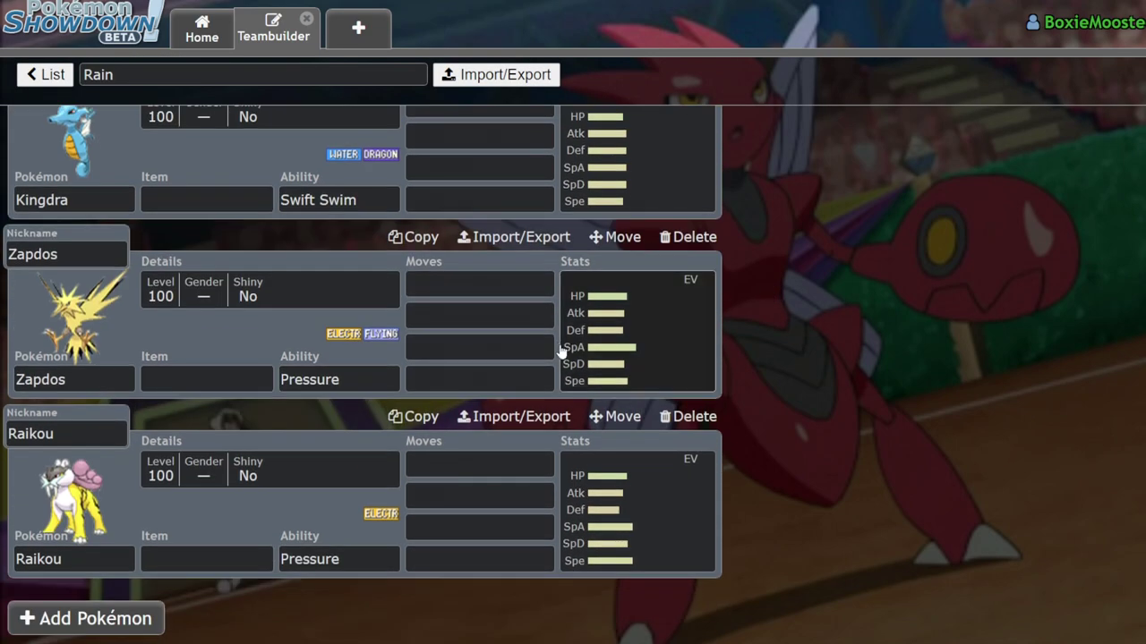
pyautogui.scroll(6, 560, 352)
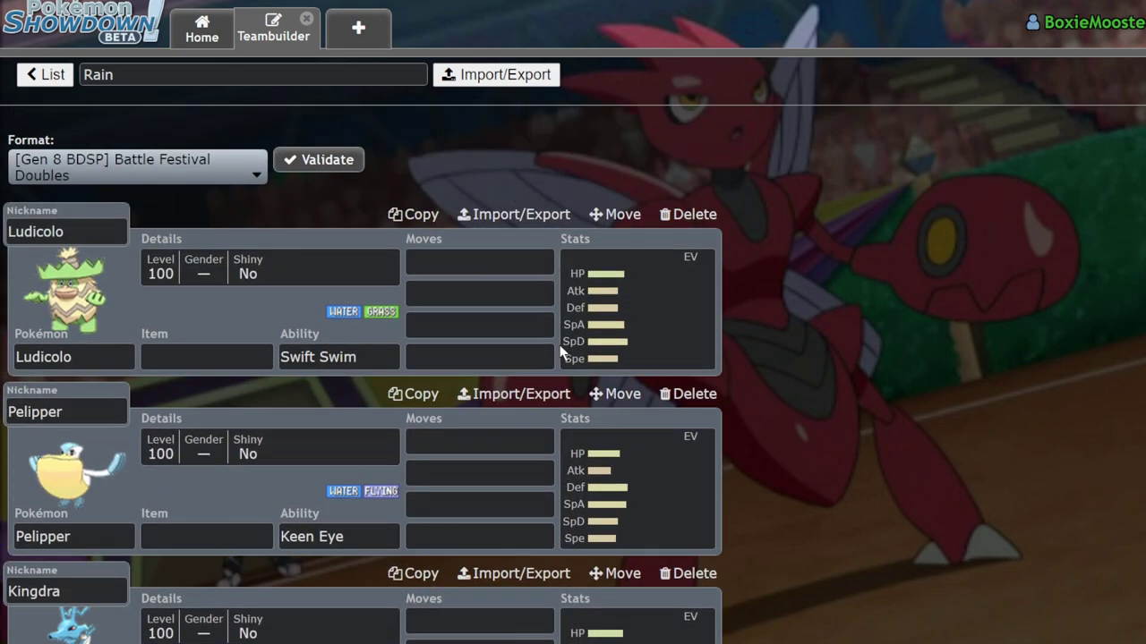
pyautogui.scroll(-5, 695, 286)
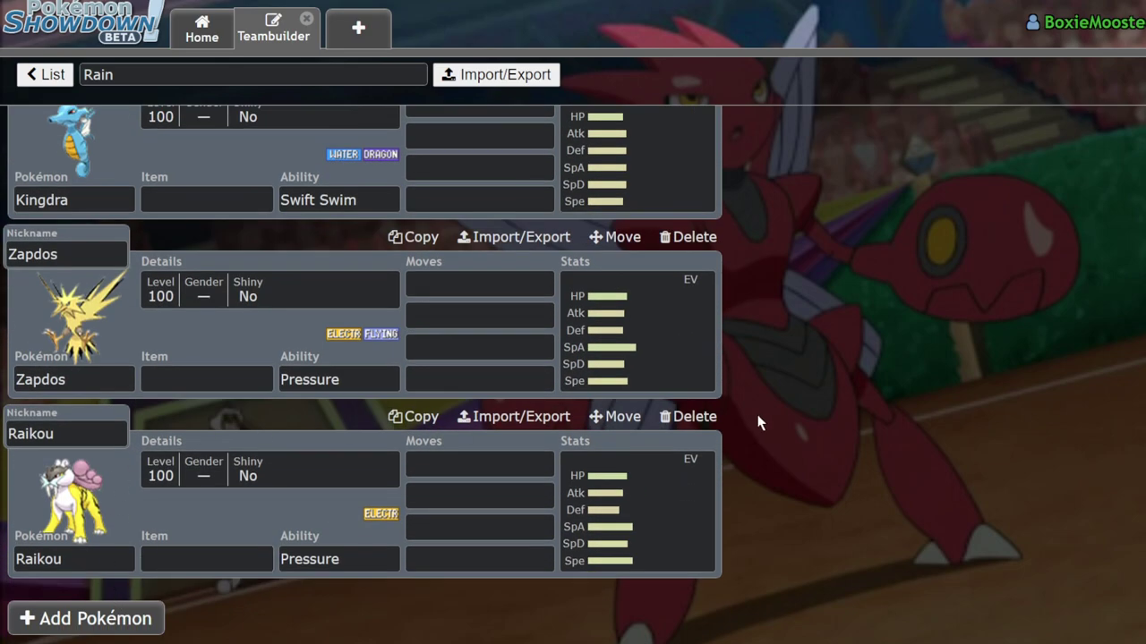
pyautogui.scroll(5, 374, 501)
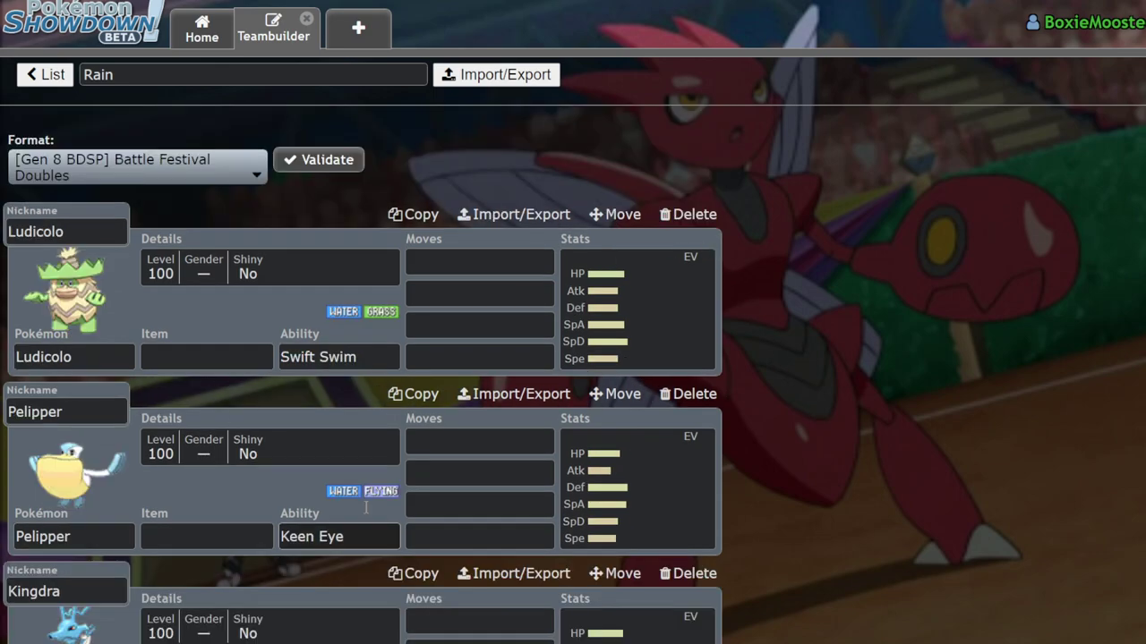
# Step: Remove Zapdos from the Rain team and add Scizor to it
pyautogui.scroll(-5, 374, 501)
pyautogui.click(62, 587)
pyautogui.write('sciz')
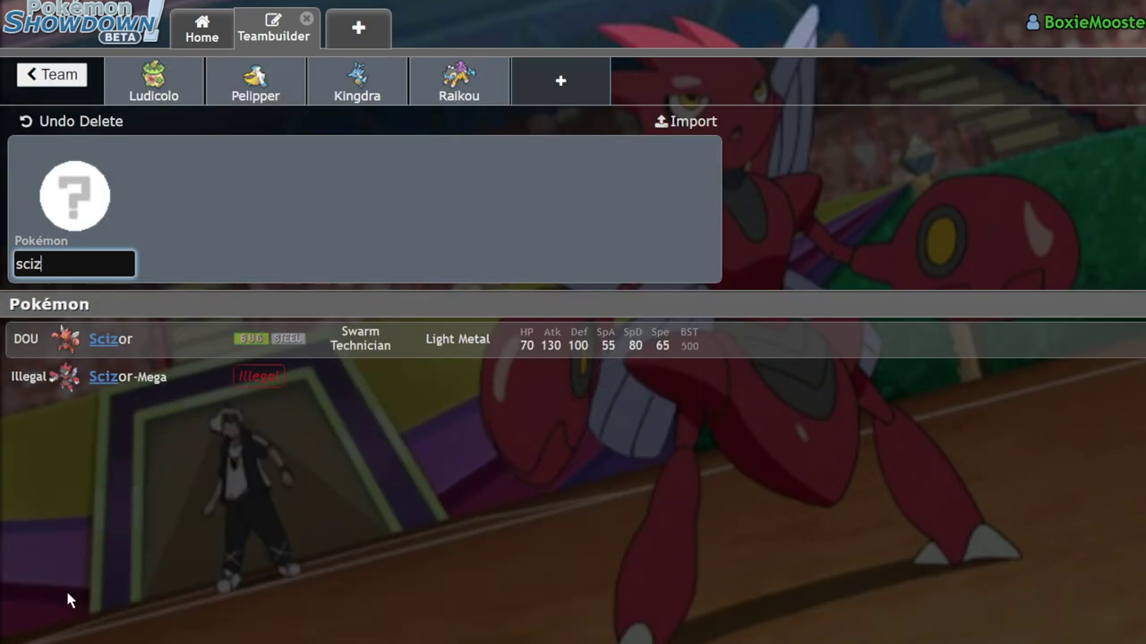
pyautogui.click(170, 349)
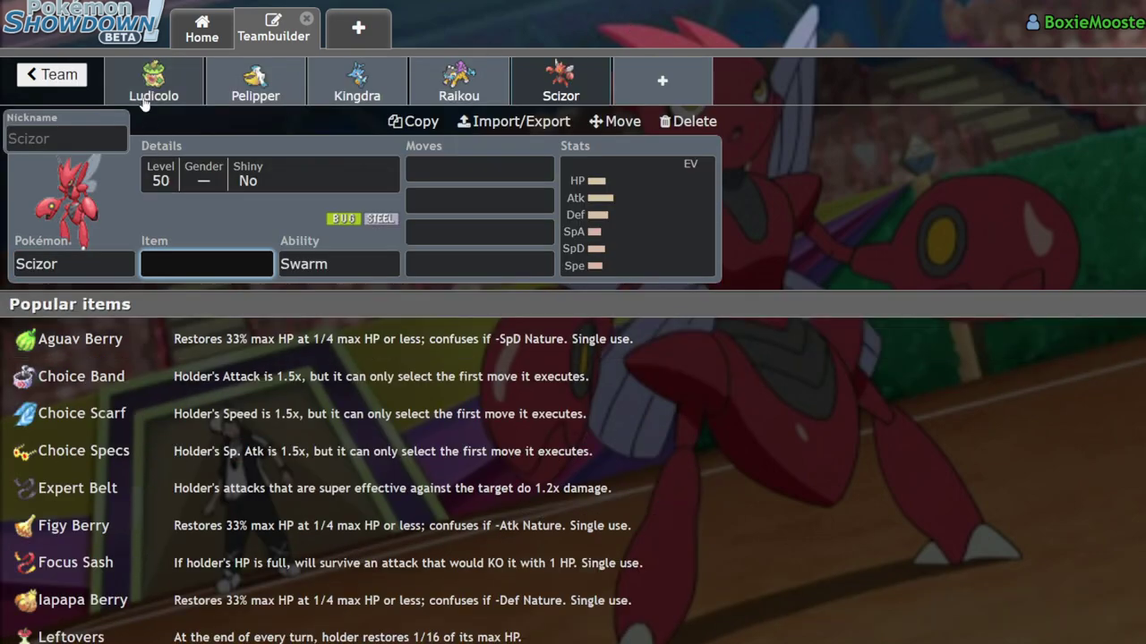
# Step: Examine the base stats of Ludicolo and Pelipper in the Rain team, then return to the team list
pyautogui.click(218, 87)
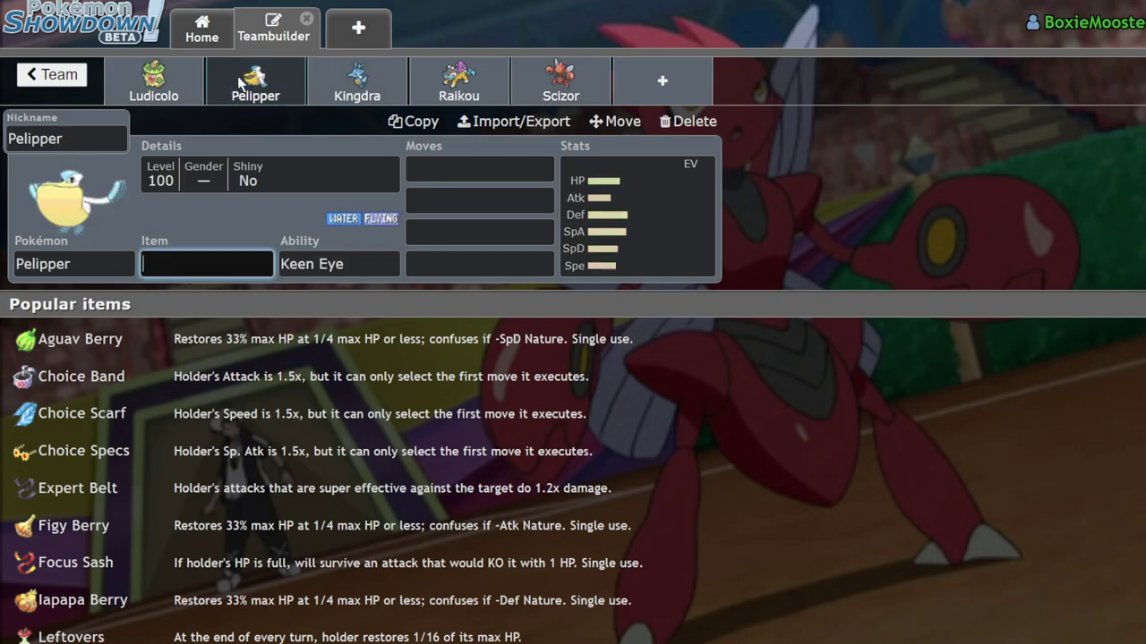
pyautogui.click(179, 85)
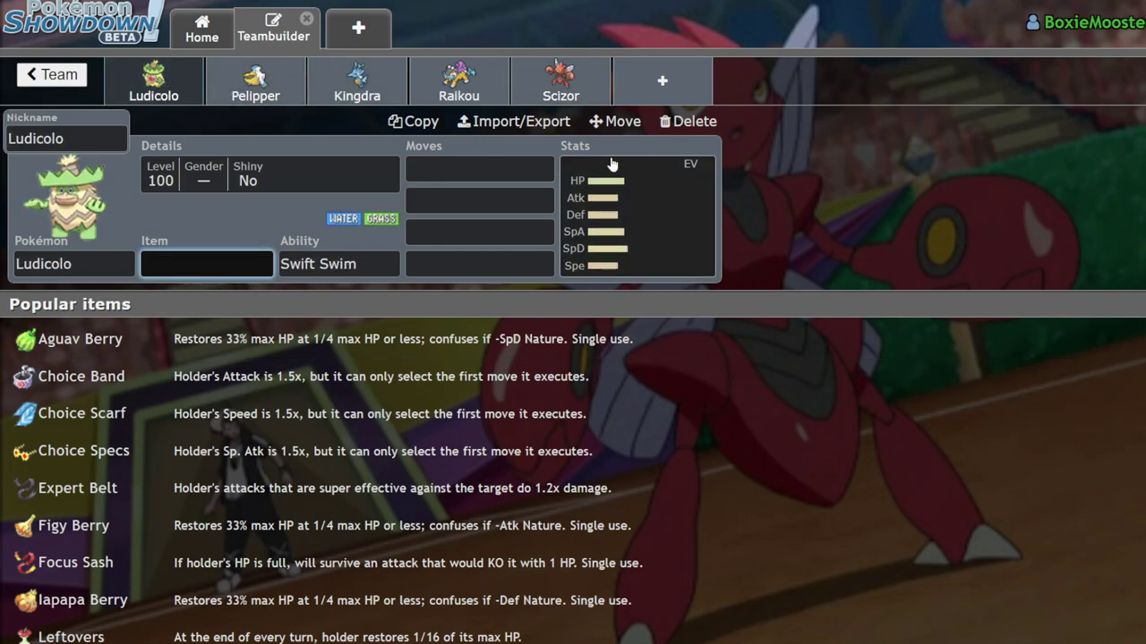
pyautogui.click(560, 85)
pyautogui.click(170, 88)
pyautogui.click(677, 228)
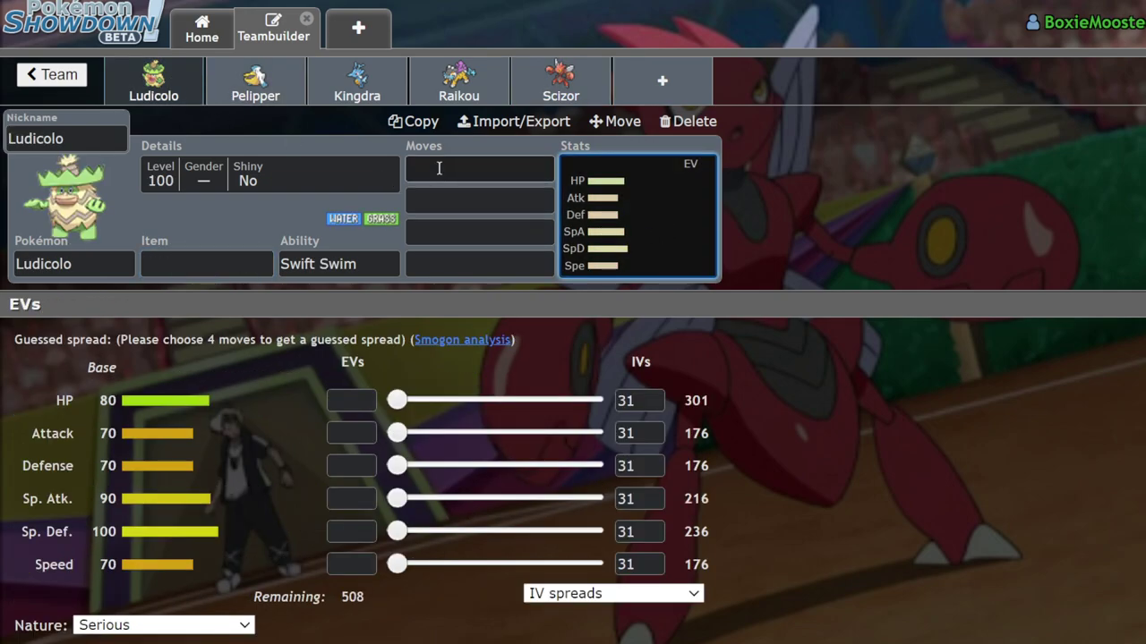
pyautogui.click(246, 97)
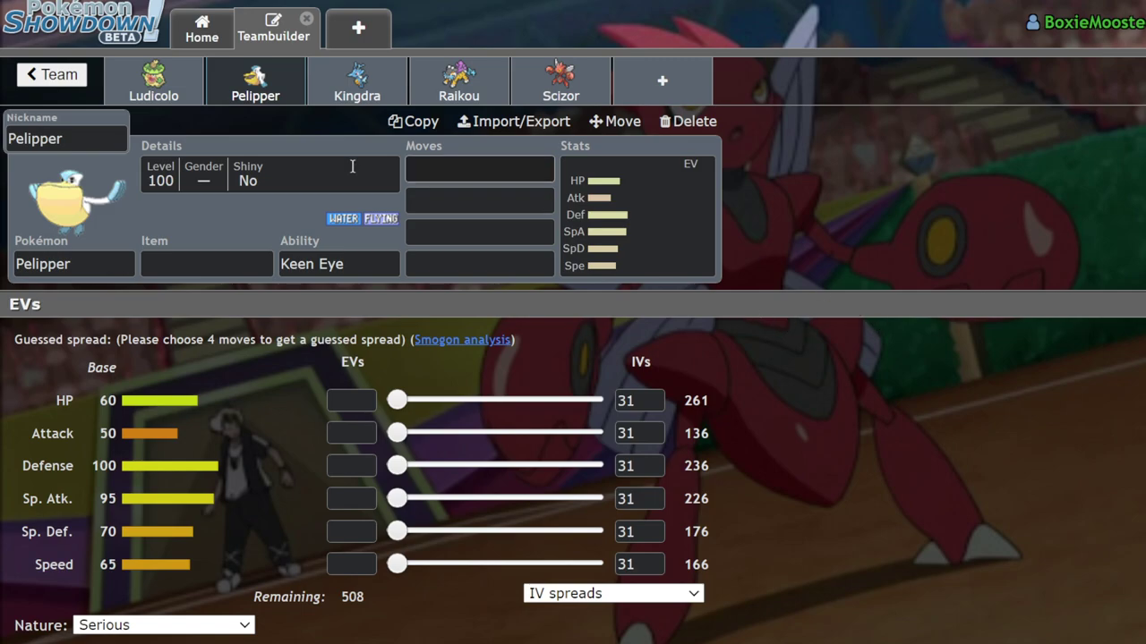
pyautogui.click(54, 73)
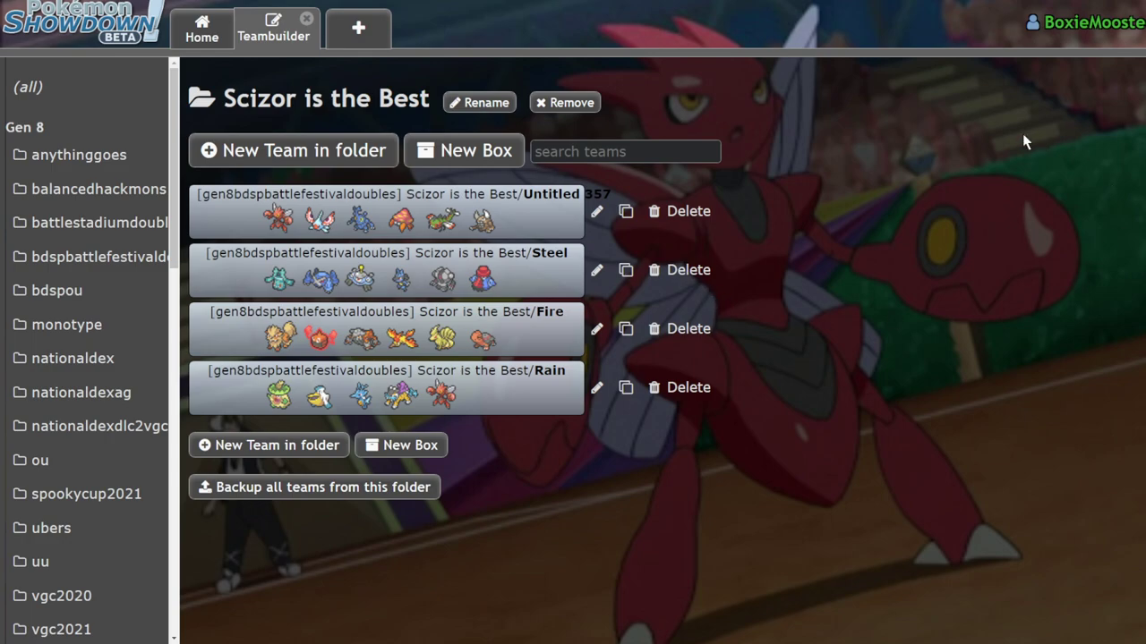
# Step: Open the Fire team, then switch to Pikalytics and examine Togekiss's base stats and most used moves
pyautogui.click(514, 345)
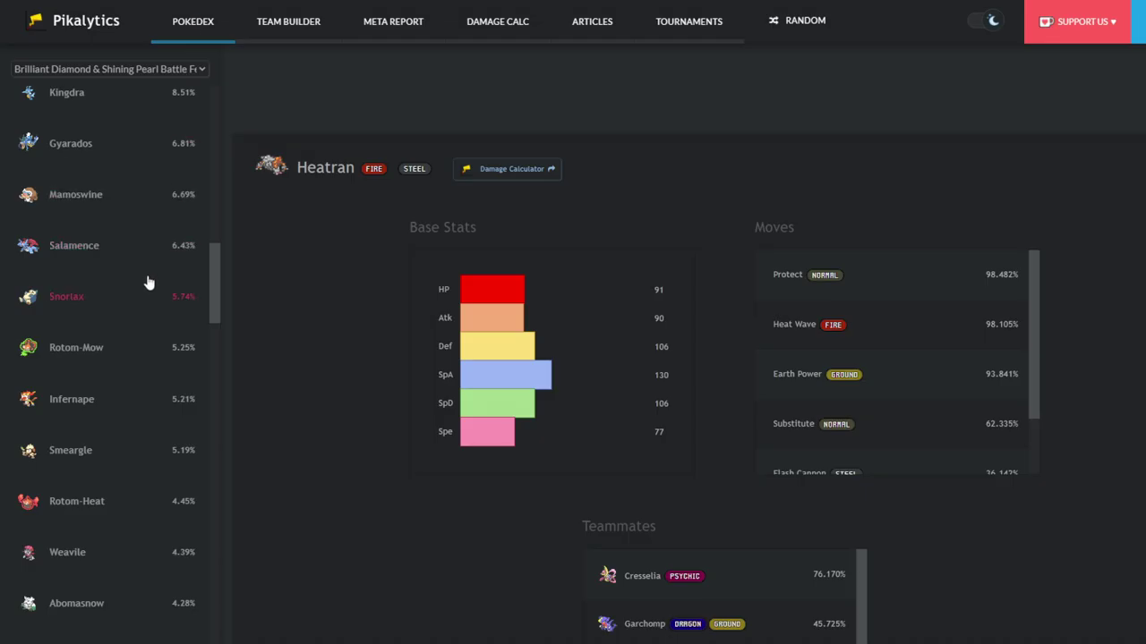
pyautogui.scroll(10, 146, 284)
pyautogui.click(111, 281)
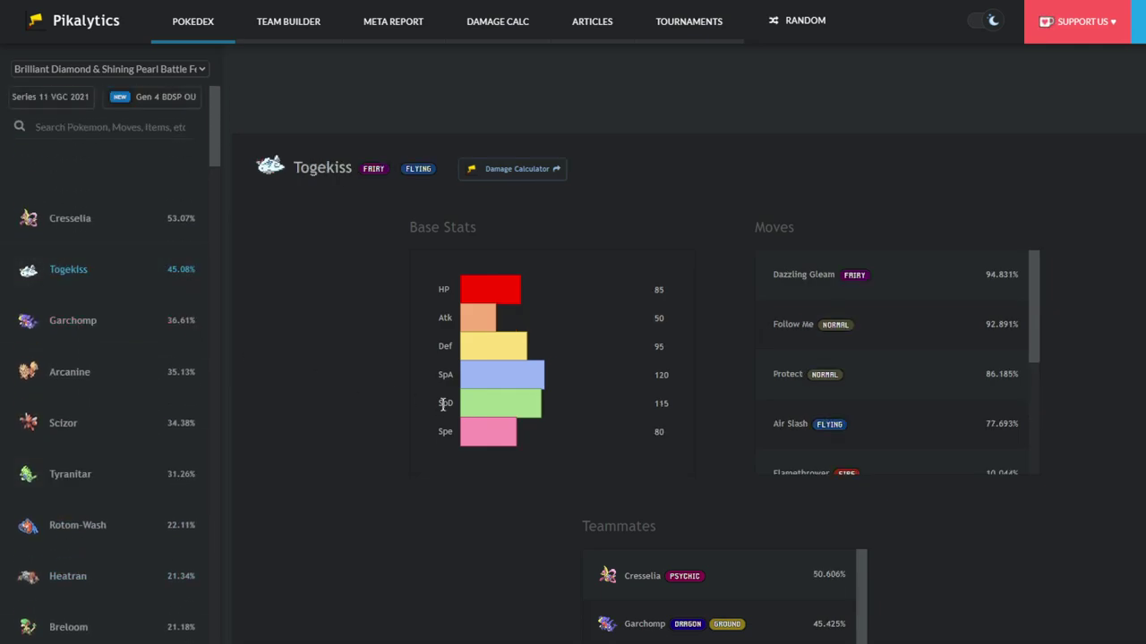
pyautogui.scroll(-2, 924, 438)
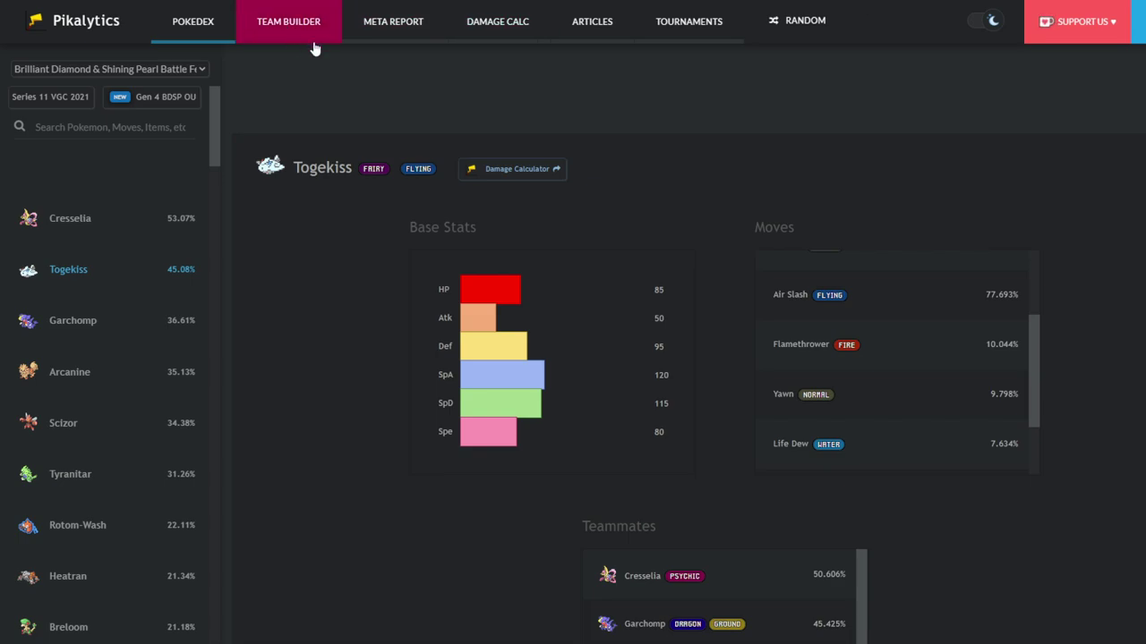
# Step: Open the damage calculator with Togekiss as Pokémon 1 and choose Scizor's Pikalytics Set for Pokémon 2
pyautogui.click(498, 36)
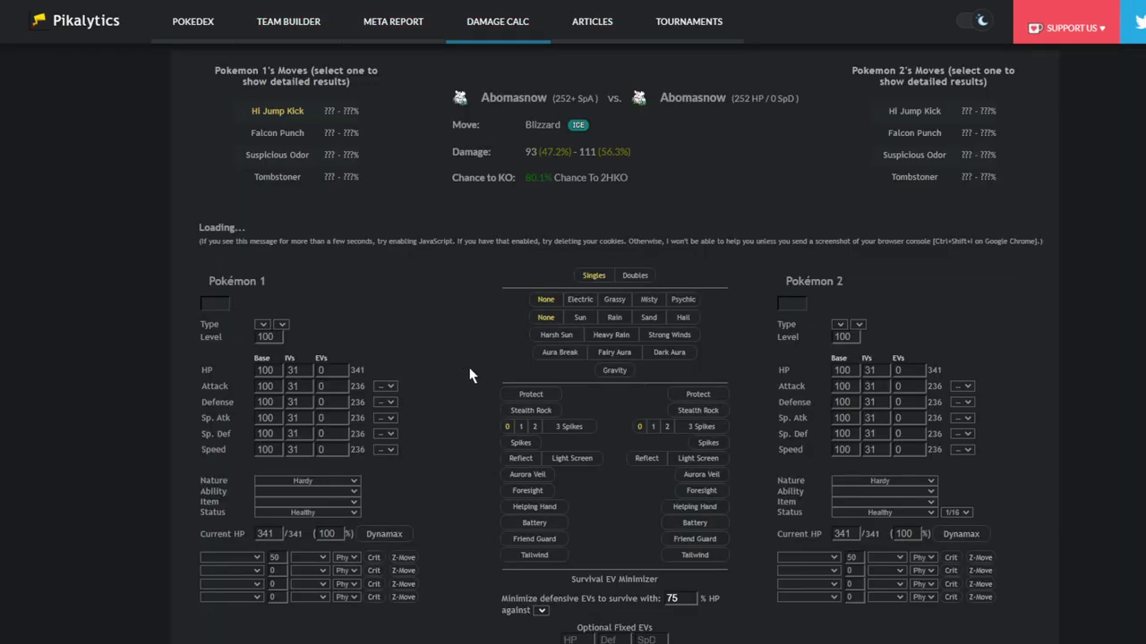
pyautogui.click(322, 304)
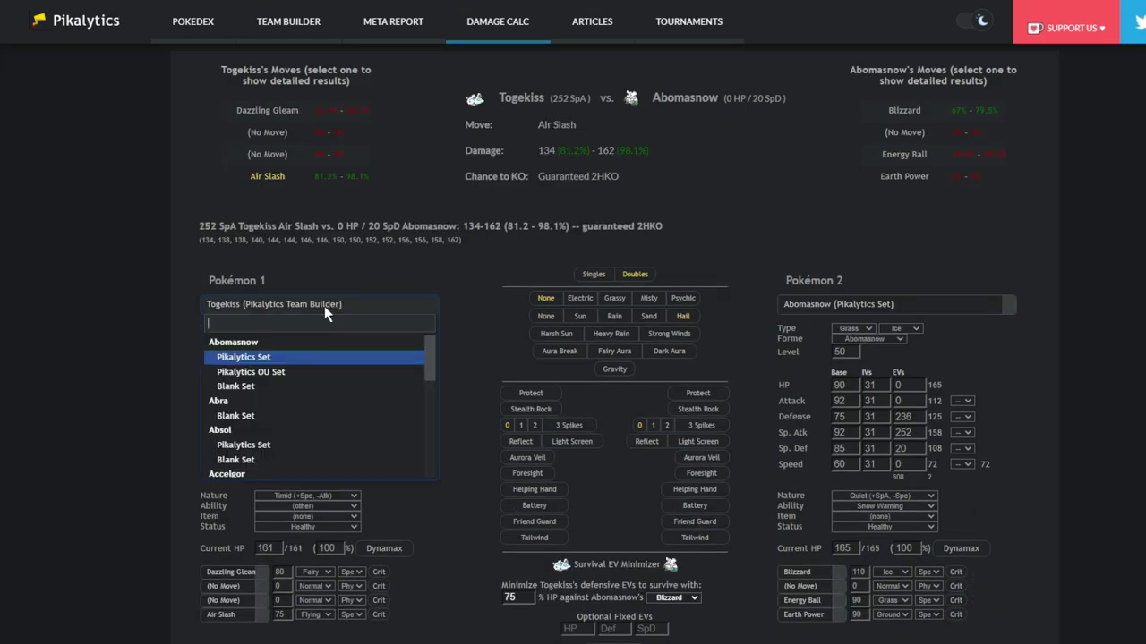
pyautogui.click(915, 306)
pyautogui.write('scizo')
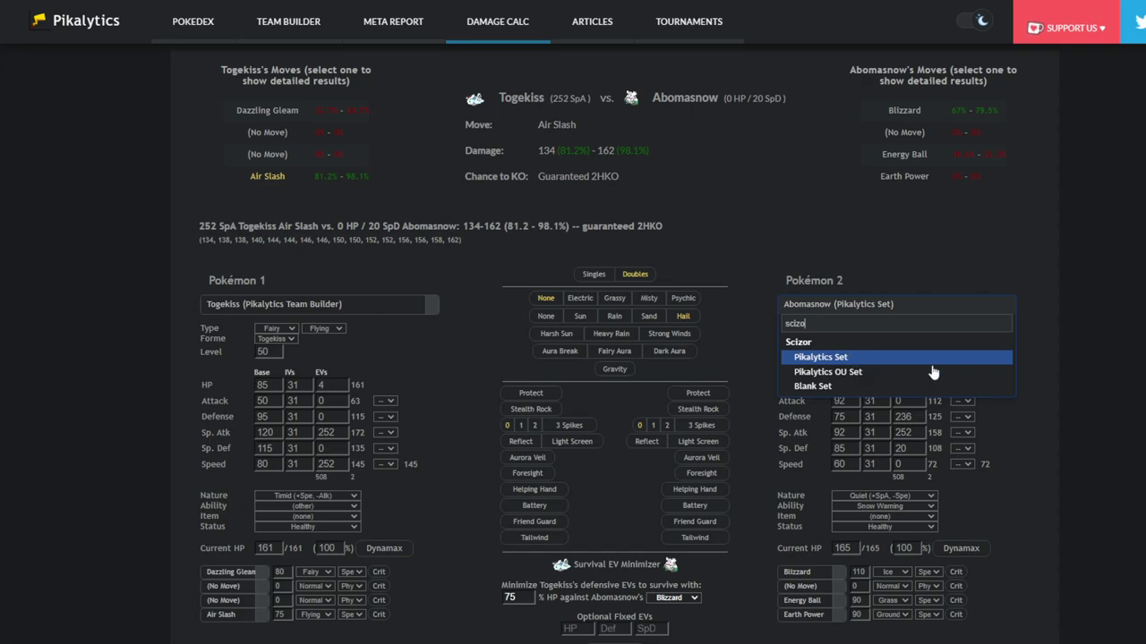
pyautogui.press('Return')
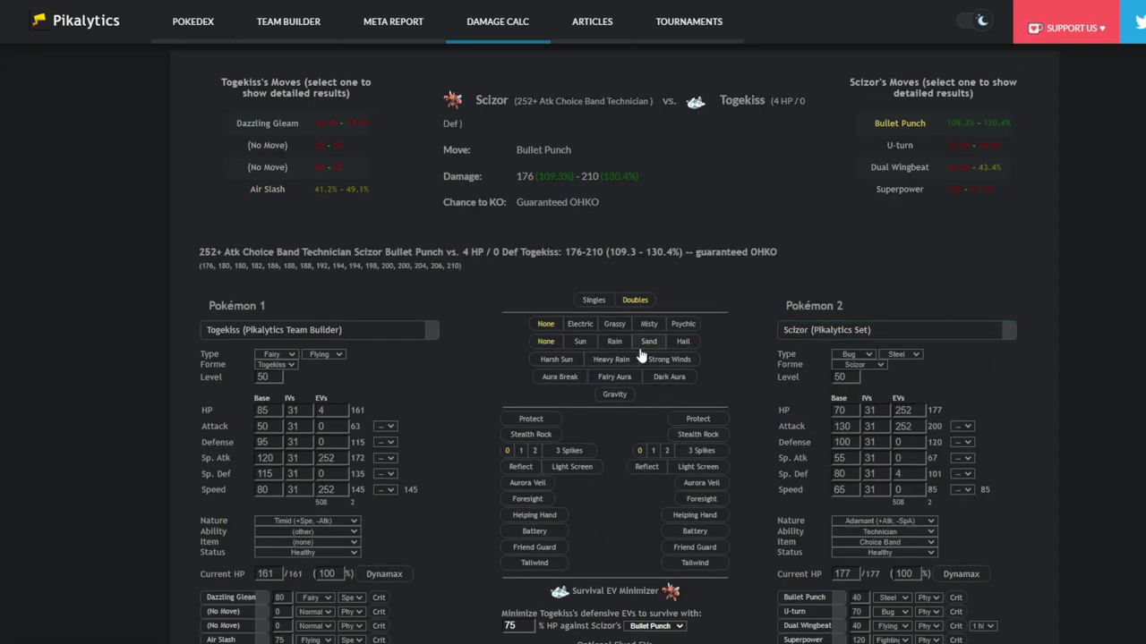
# Step: Set the calculation's weather to Rain and Togekiss's nature to Modest
pyautogui.click(614, 341)
pyautogui.scroll(-3, 481, 411)
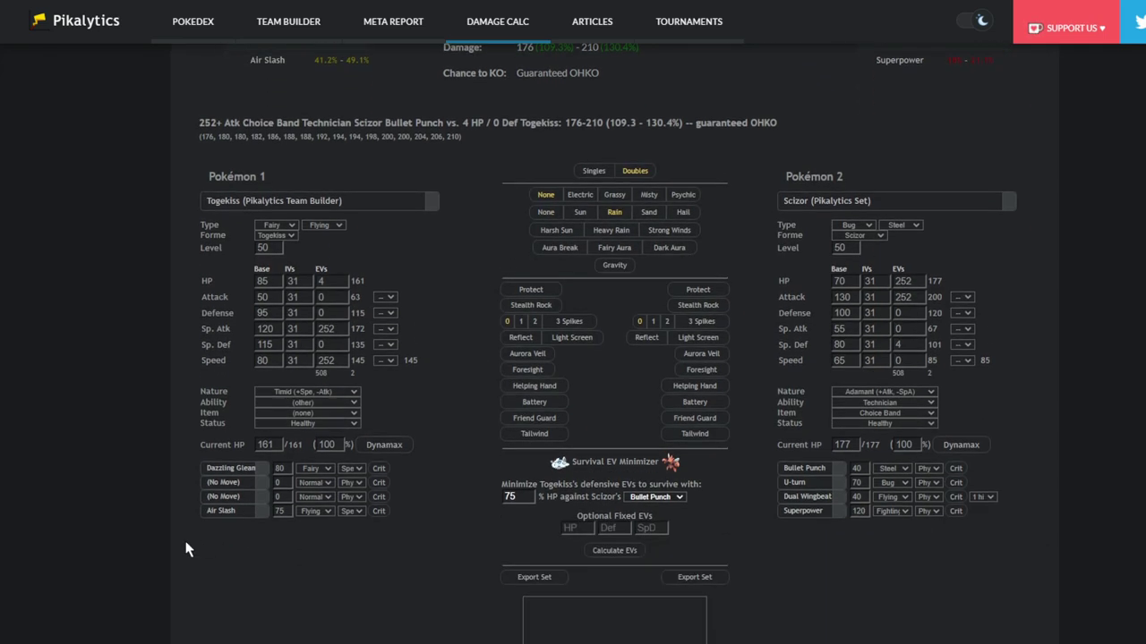
pyautogui.press('m')
pyautogui.press('m')
# Step: Set Togekiss's second move to Flamethrower and show its detailed damage against Scizor
pyautogui.click(229, 482)
pyautogui.write('flam')
pyautogui.press('Down')
pyautogui.press('Down')
pyautogui.press('Return')
pyautogui.scroll(3, 496, 266)
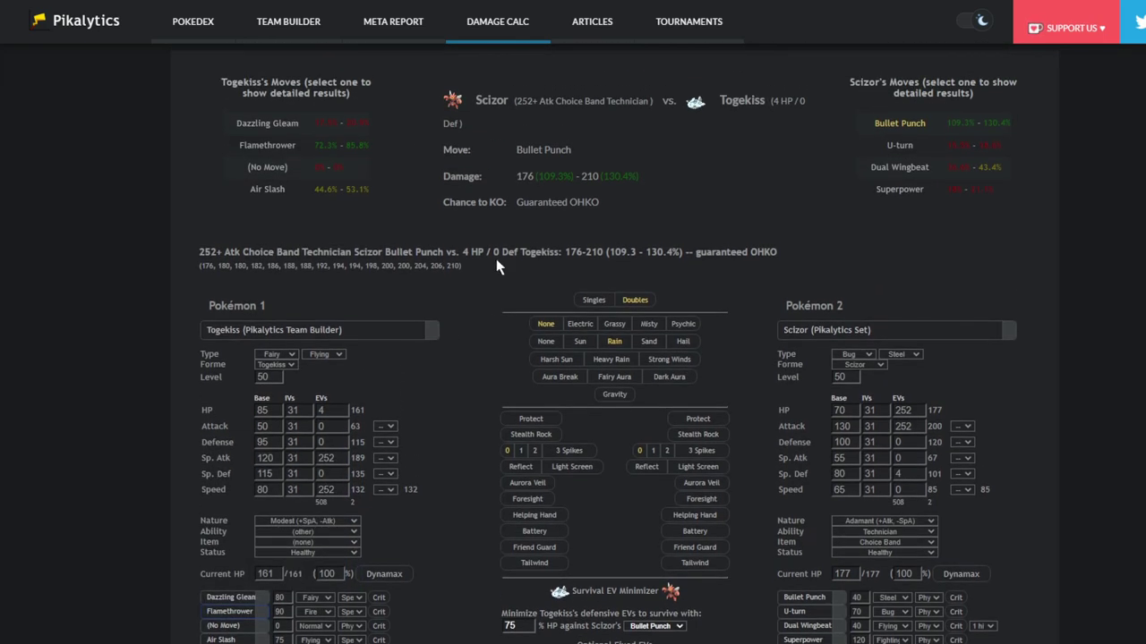
pyautogui.click(264, 146)
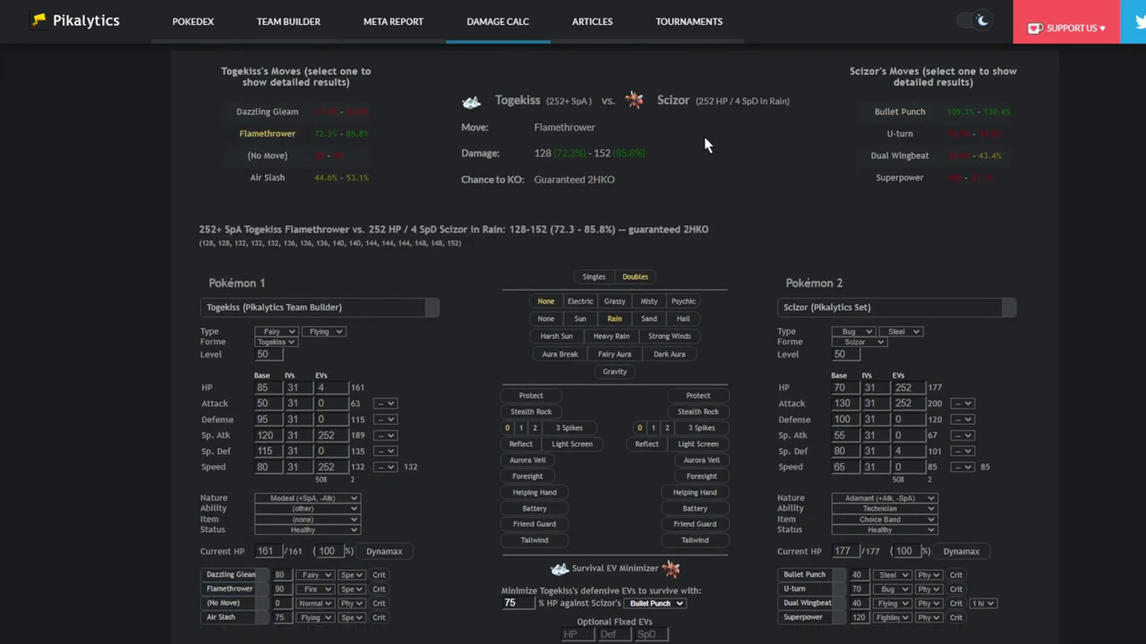
# Step: Show the detailed damage of Scizor's Bullet Punch against Togekiss and set Scizor's Attack stage to -1
pyautogui.click(900, 112)
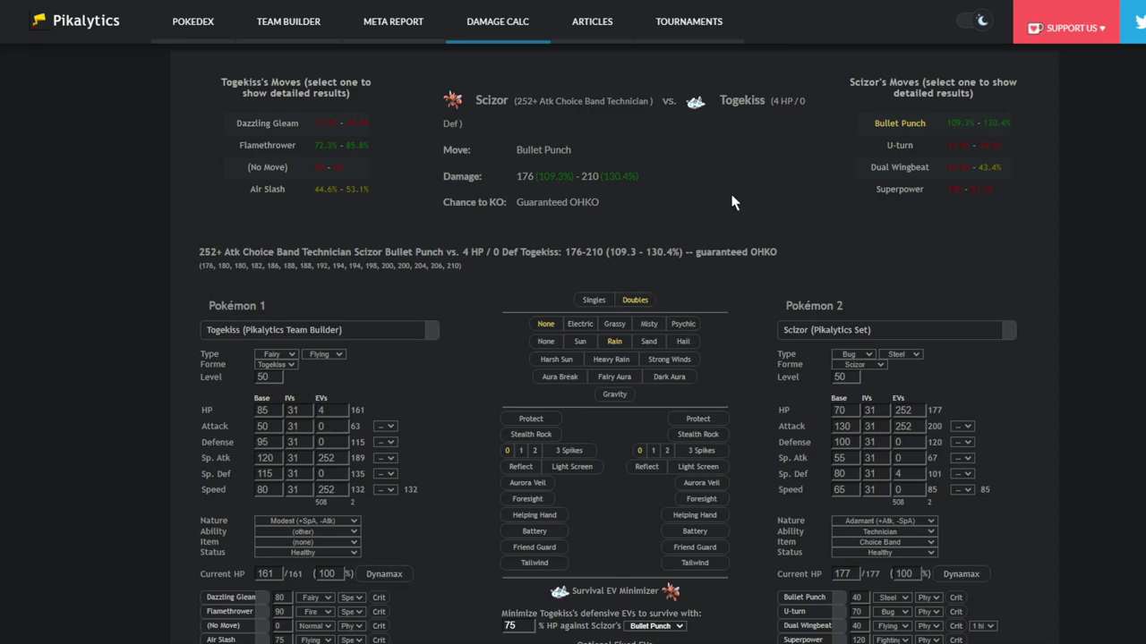
pyautogui.click(962, 426)
pyautogui.click(970, 508)
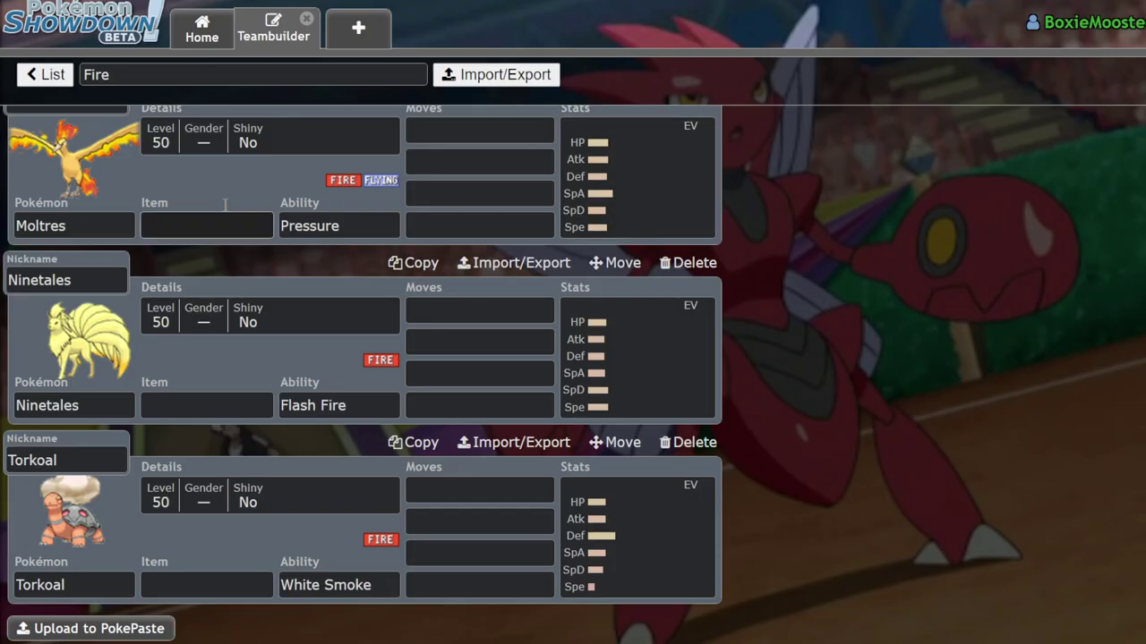
# Step: Back in Pokémon Showdown, look over the Rain team and open the Untitled 357 team
pyautogui.click(45, 75)
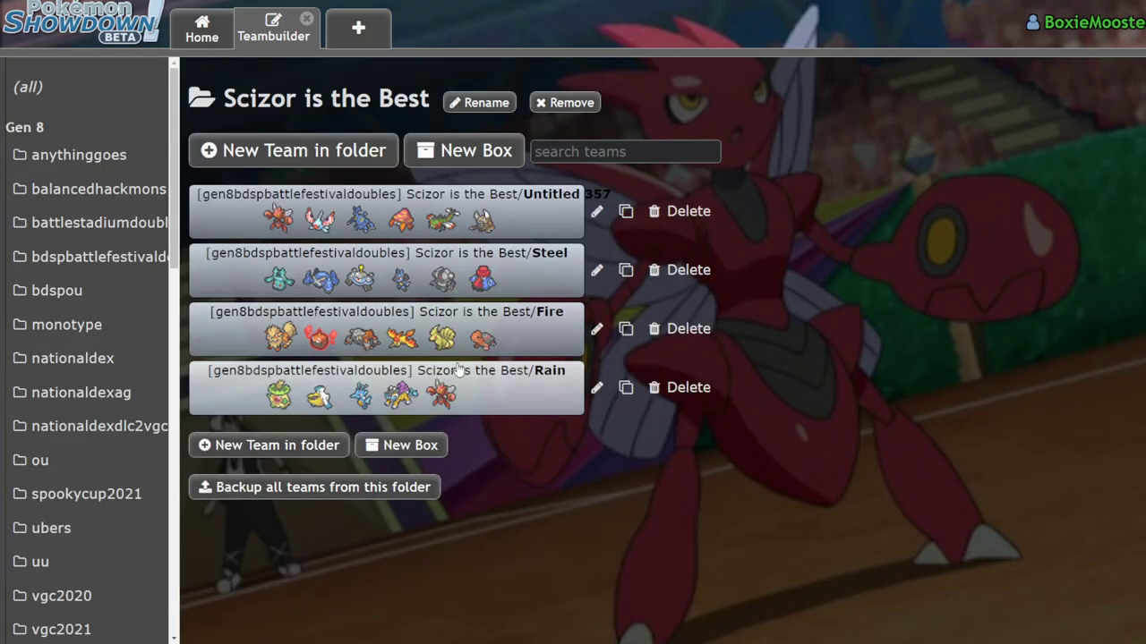
pyautogui.click(488, 395)
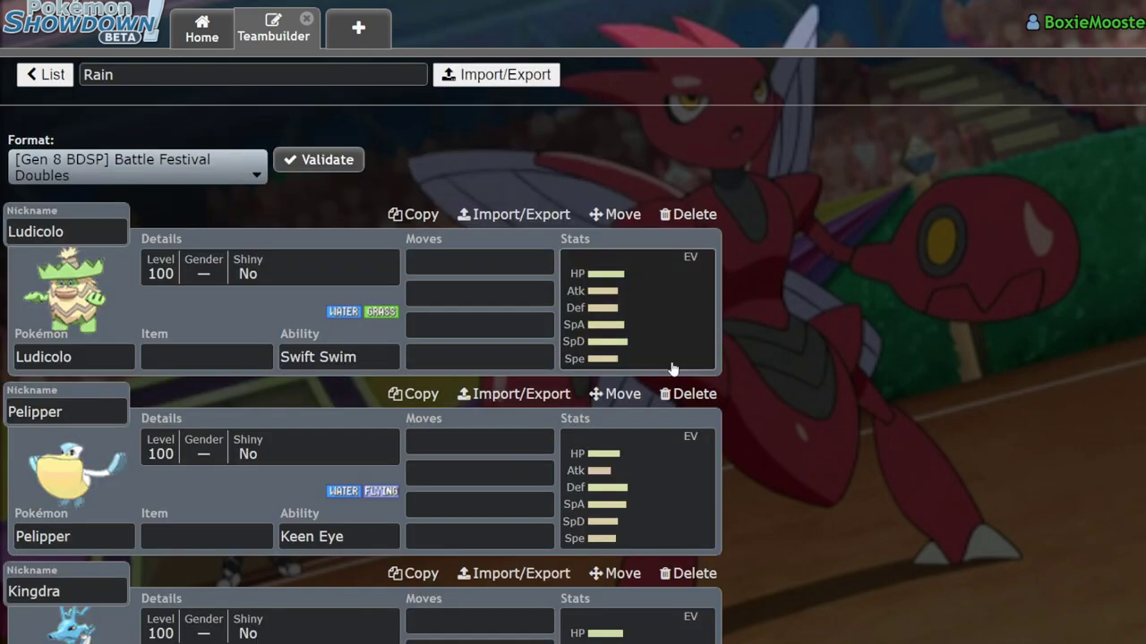
pyautogui.scroll(-5, 498, 334)
pyautogui.click(46, 74)
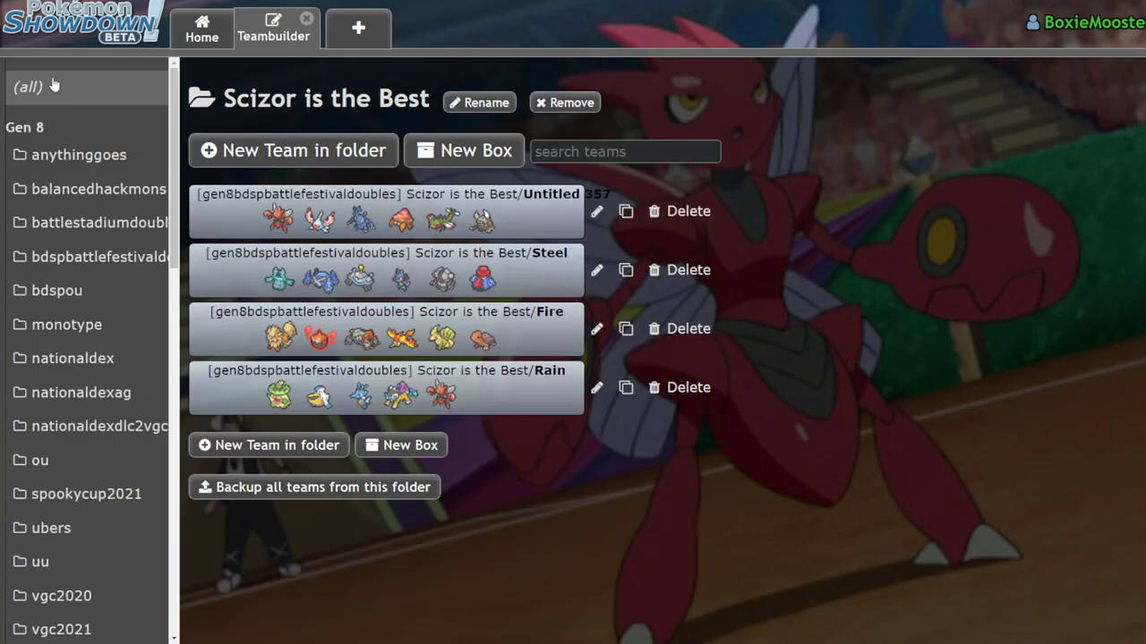
pyautogui.click(367, 192)
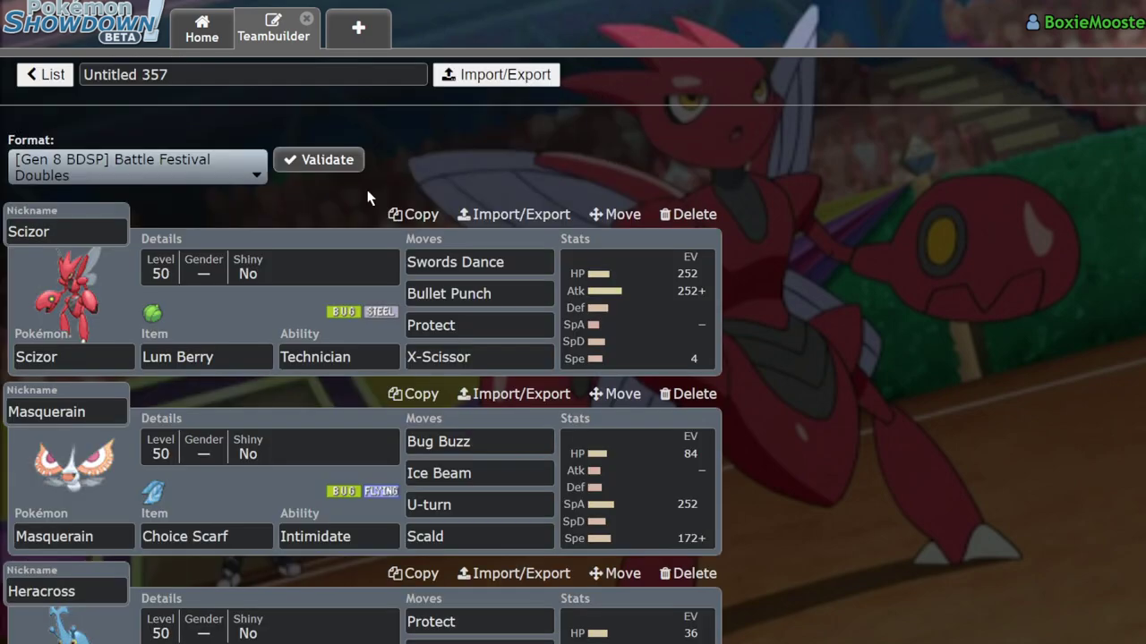
# Step: Return to Pikalytics and open its Pokédex usage list for the Brilliant Diamond & Shining Pearl Battle Festival format
pyautogui.click(674, 319)
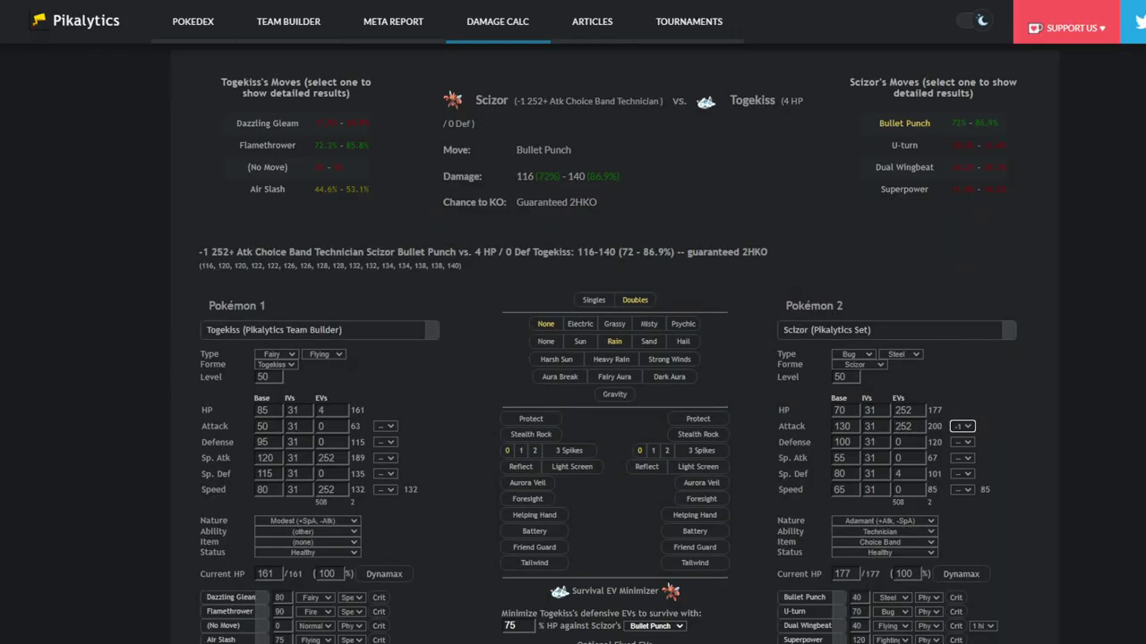
pyautogui.click(114, 30)
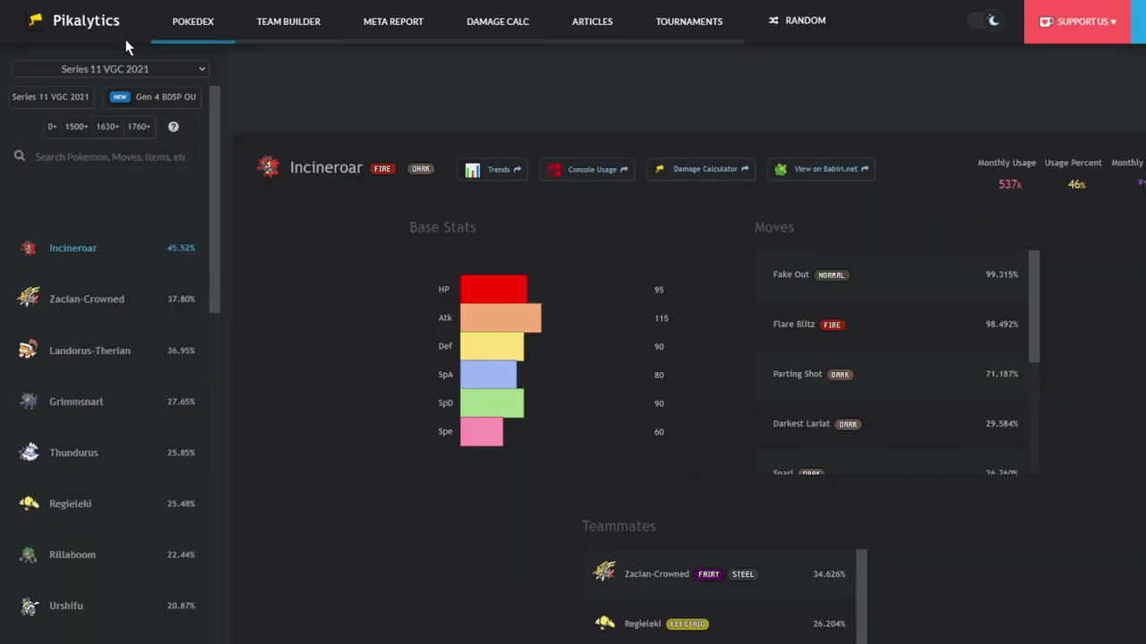
pyautogui.click(246, 109)
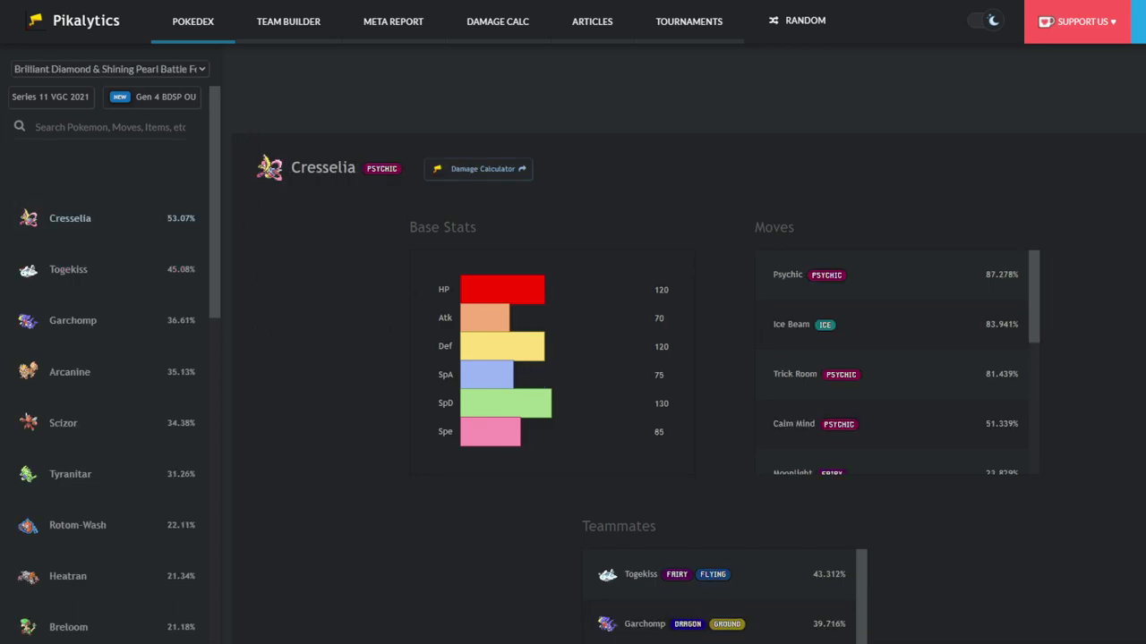
# Step: Look through the usage pages of Togekiss, Garchomp, Arcanine and Scizor
pyautogui.click(84, 272)
pyautogui.click(116, 319)
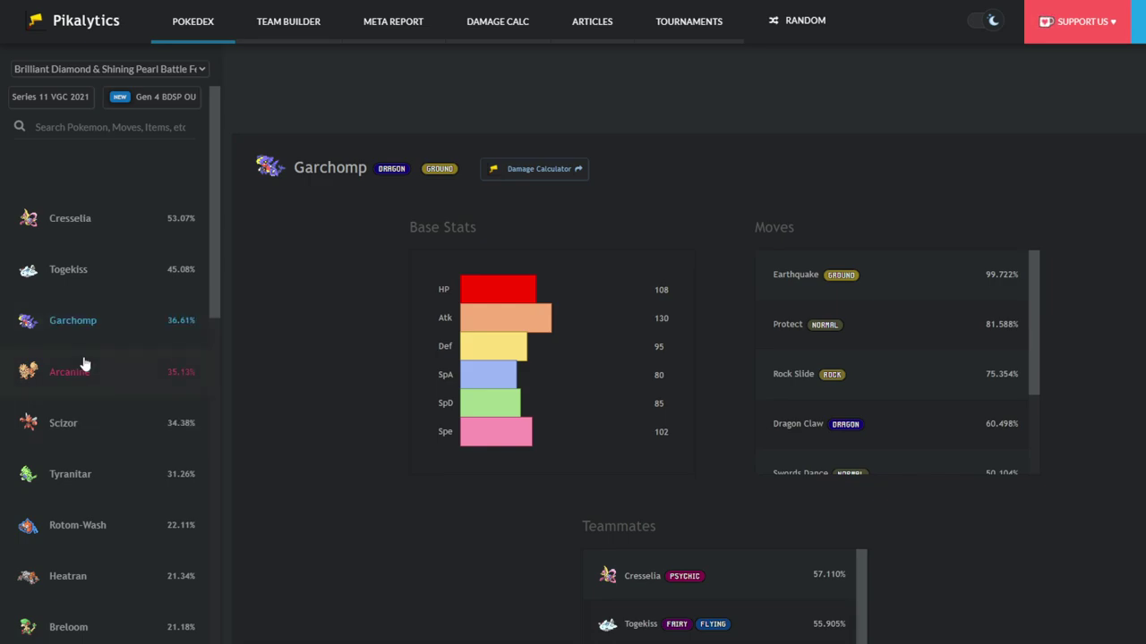
pyautogui.click(53, 370)
pyautogui.click(134, 432)
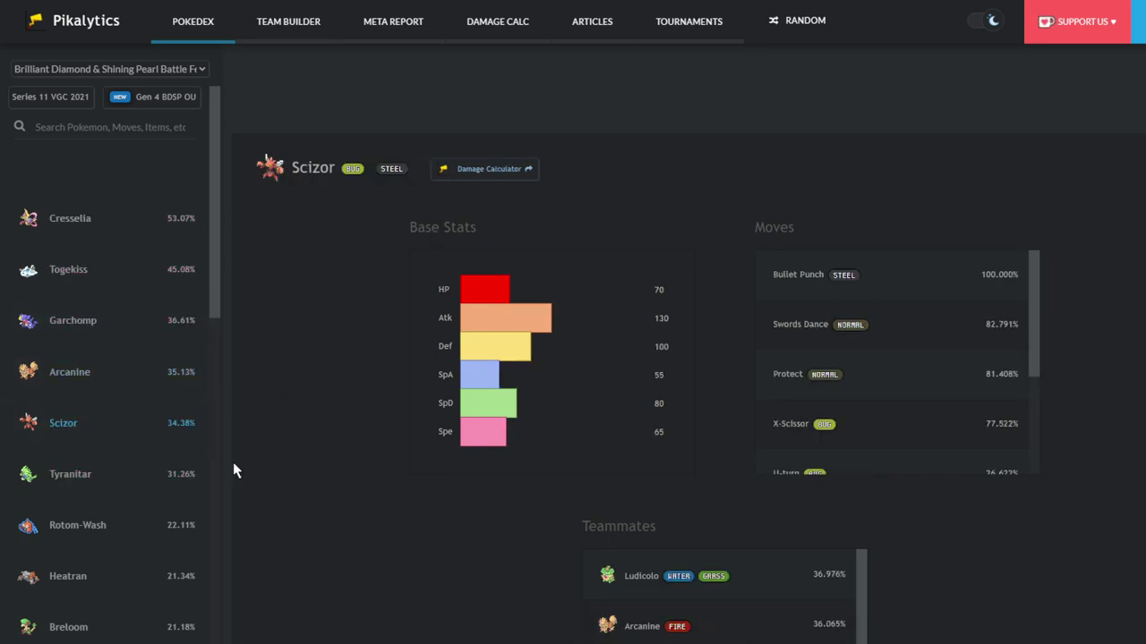
# Step: Continue down the usage list through the pages of Tyranitar, Rotom-Wash, Heatran, Breloom and Ludicolo
pyautogui.scroll(-1, 279, 467)
pyautogui.scroll(-1, 123, 481)
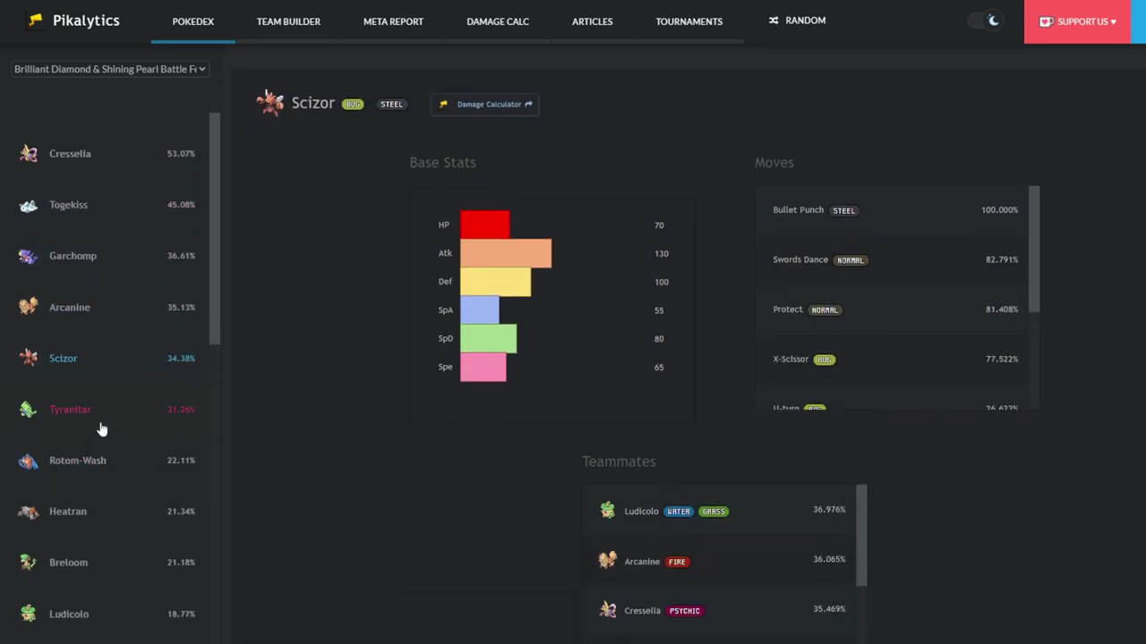
pyautogui.click(104, 433)
pyautogui.click(107, 468)
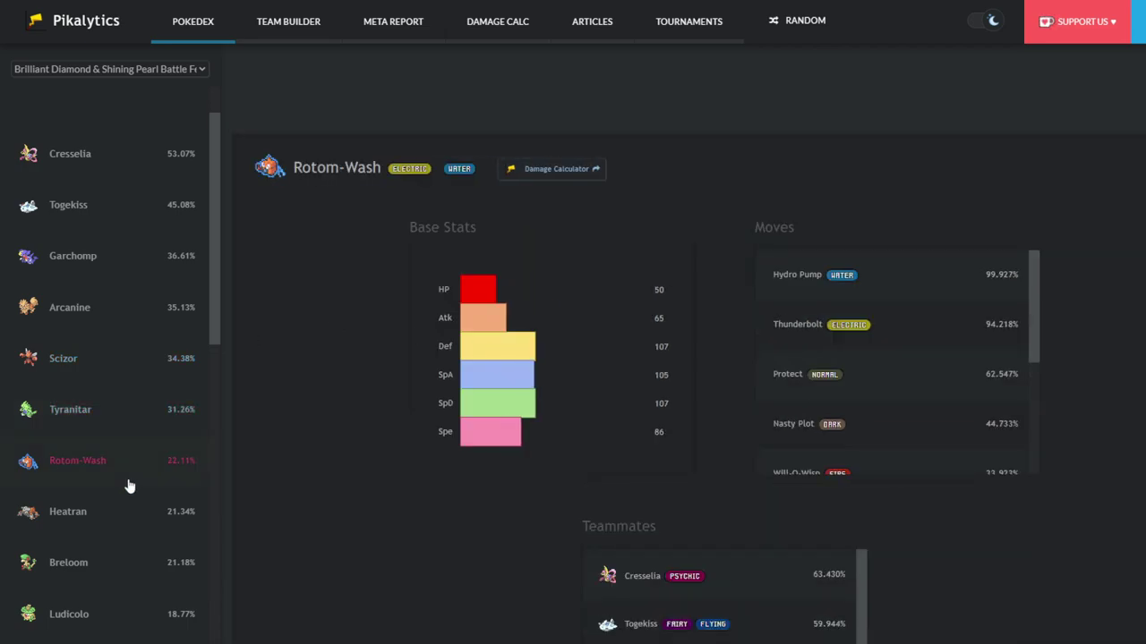
pyautogui.scroll(-1, 128, 486)
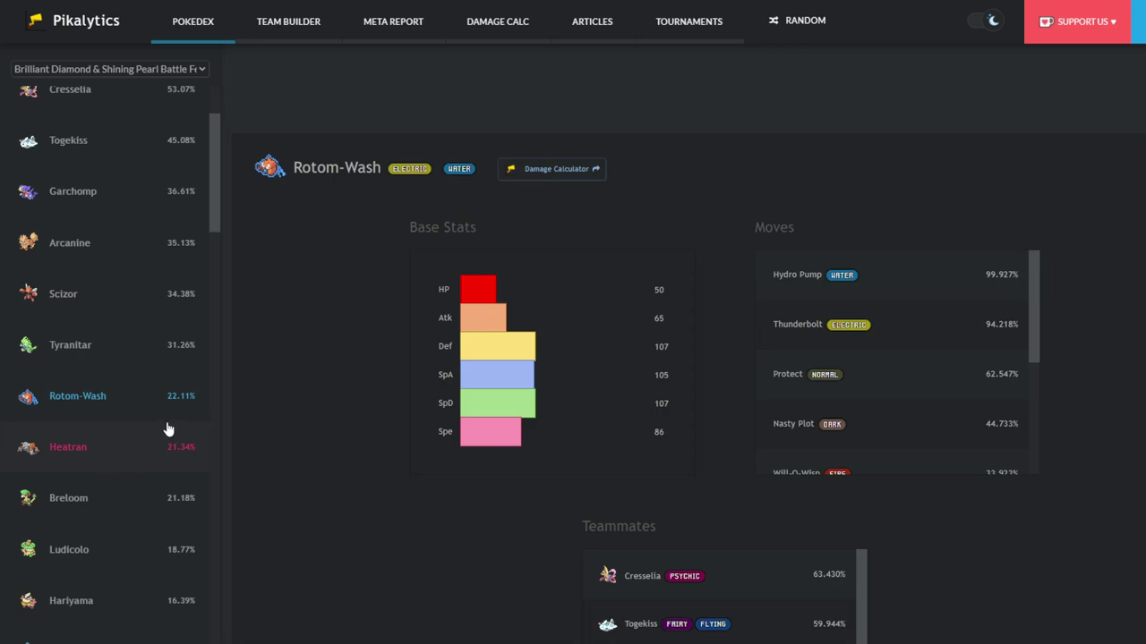
pyautogui.click(107, 460)
pyautogui.click(64, 503)
pyautogui.scroll(-1, 68, 483)
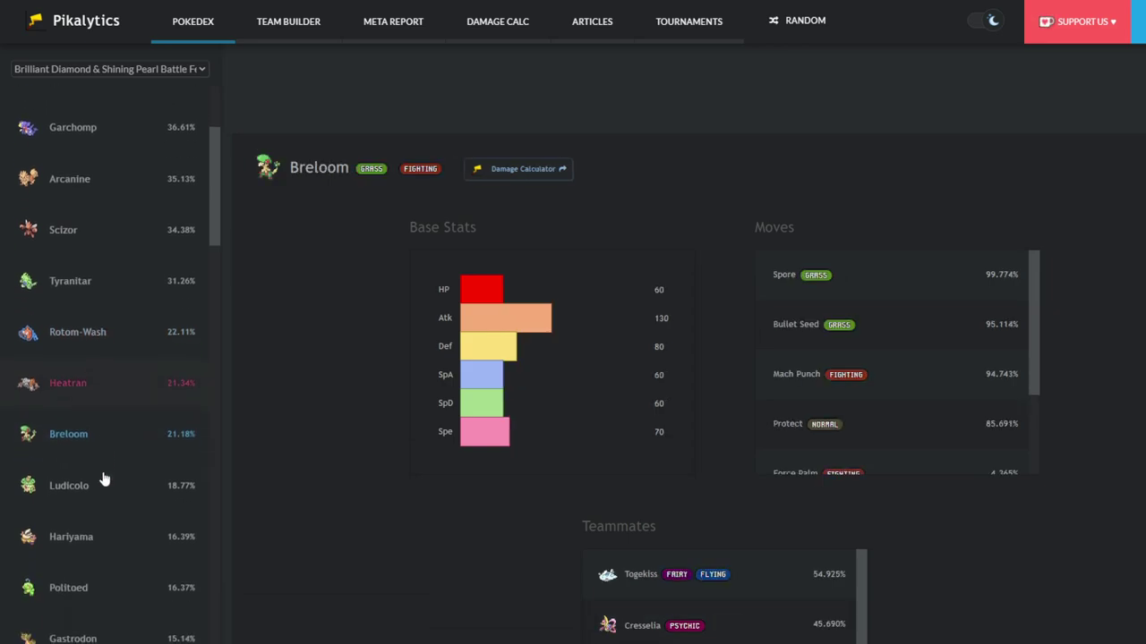
pyautogui.click(75, 496)
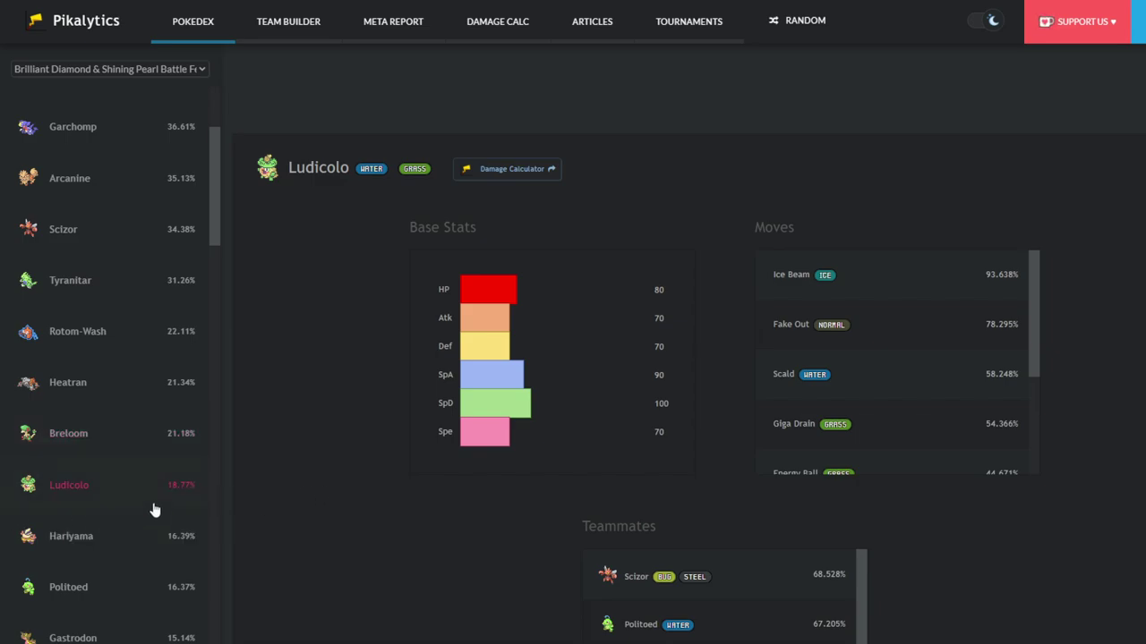
# Step: View the usage pages of Hariyama, Politoed, Gastrodon, Latios and Hitmontop
pyautogui.scroll(-1, 154, 510)
pyautogui.click(21, 479)
pyautogui.scroll(-2, 21, 447)
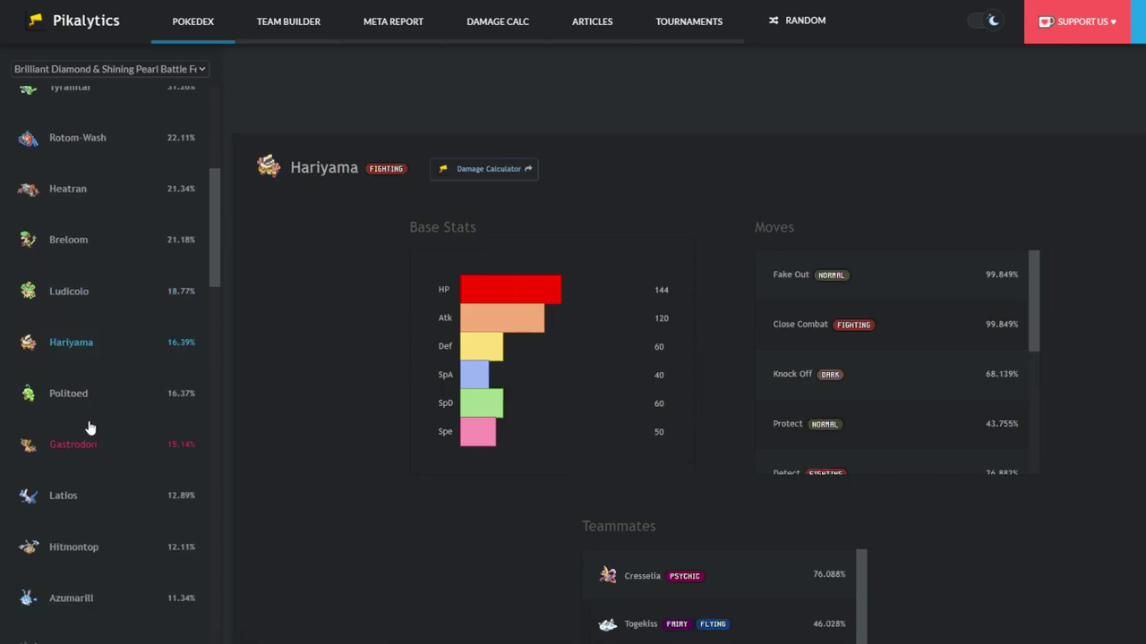
pyautogui.click(81, 411)
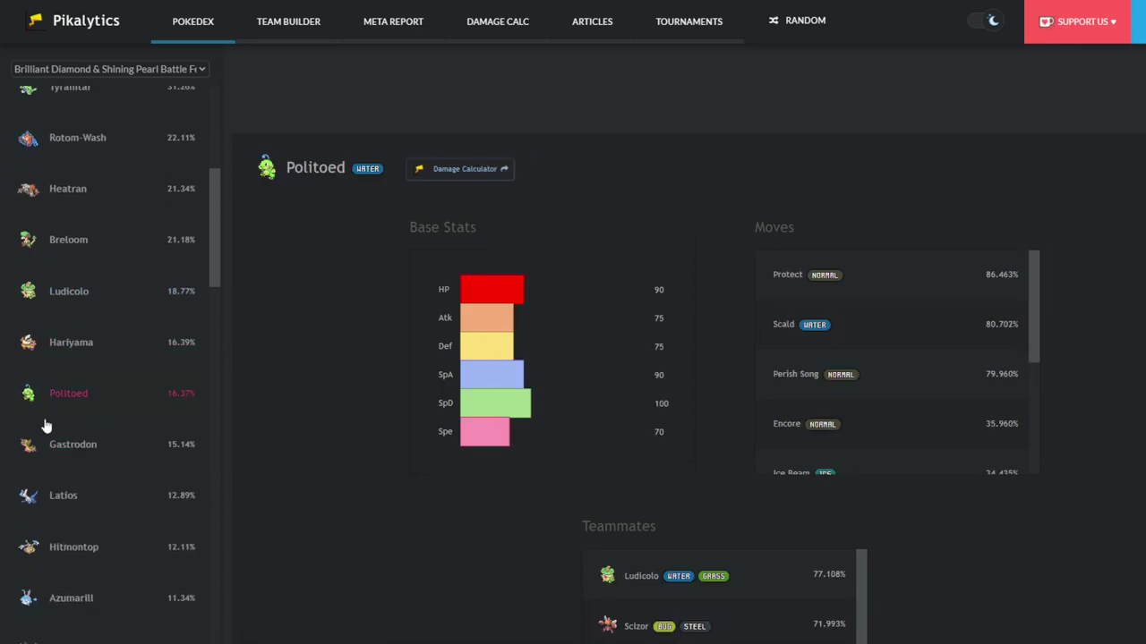
pyautogui.click(123, 459)
pyautogui.click(110, 498)
pyautogui.scroll(-1, 44, 471)
pyautogui.click(90, 504)
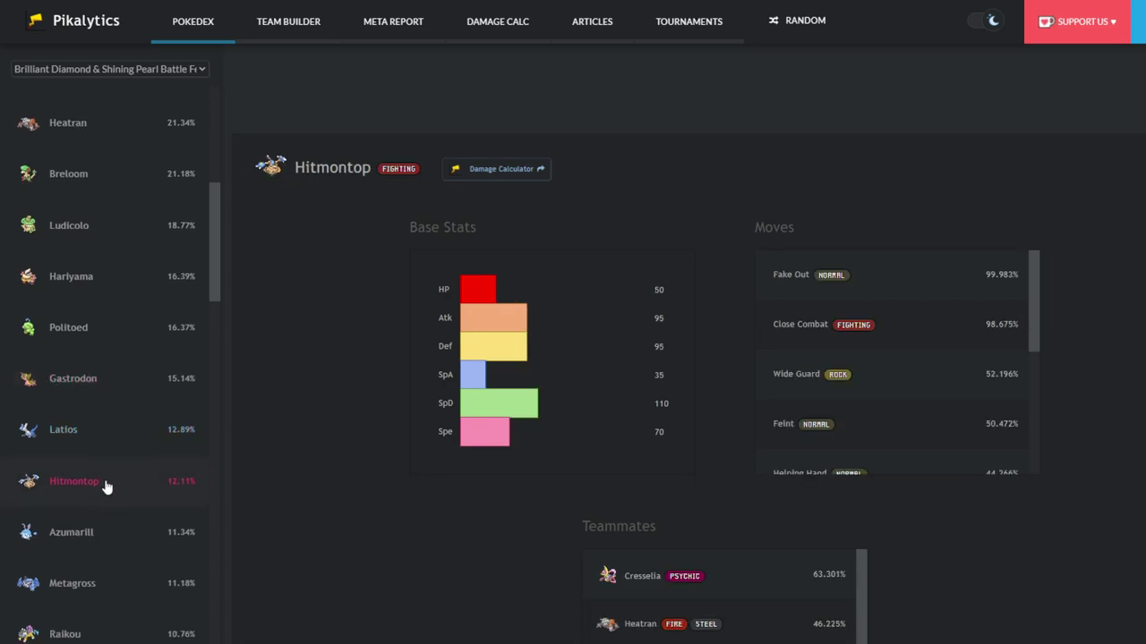
# Step: Bring up Scizor's species choices in Pokémon Showdown, and return to Pikalytics to open Cresselia's usage page
pyautogui.scroll(-2, 53, 486)
pyautogui.scroll(3, 90, 489)
pyautogui.scroll(5, 115, 491)
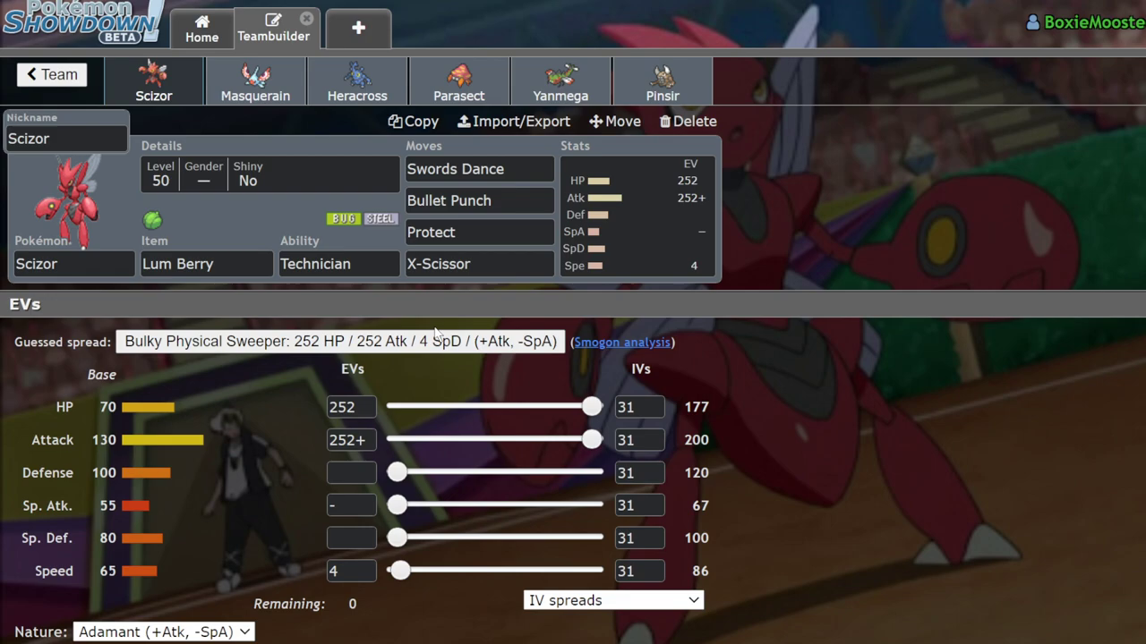
pyautogui.click(83, 265)
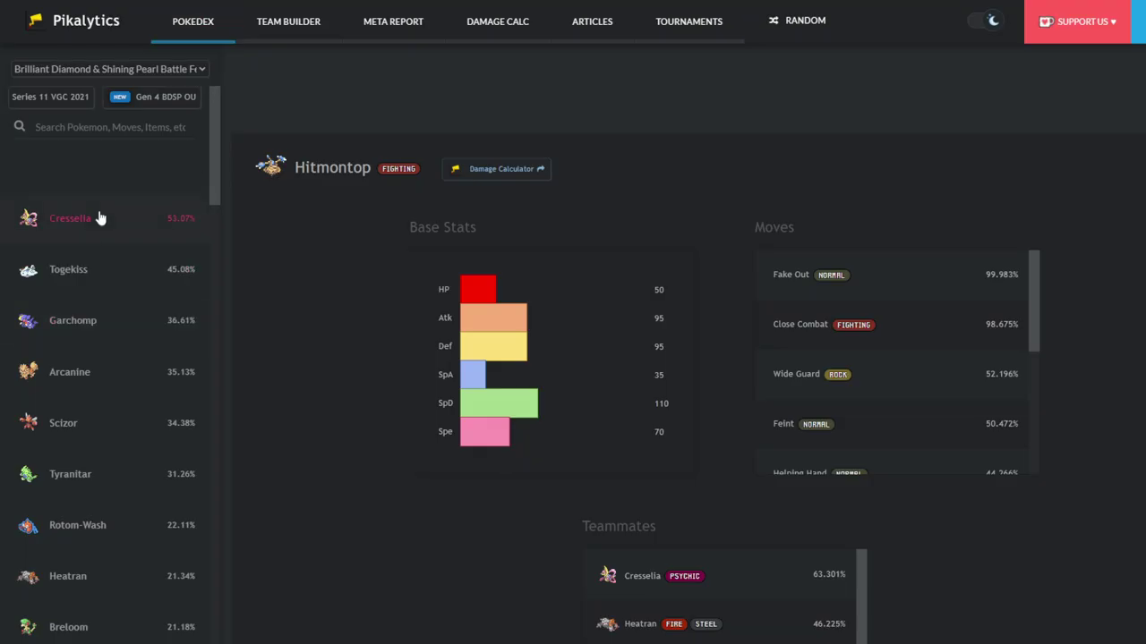
pyautogui.click(171, 220)
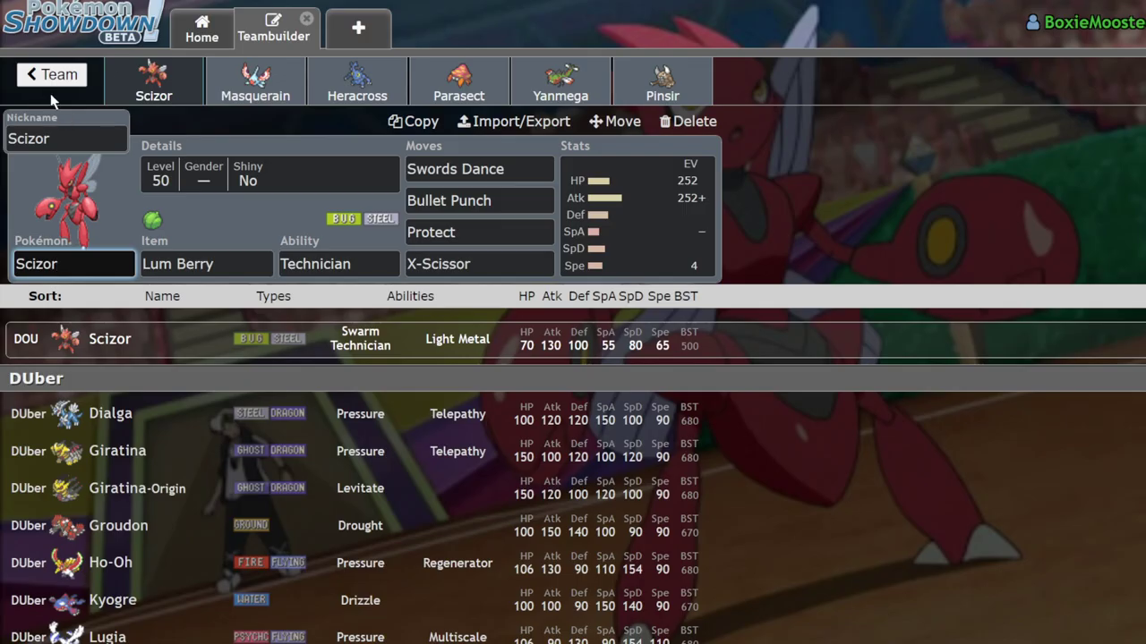
# Step: Back in Pokémon Showdown, leave Scizor and its team and list the teams from all folders
pyautogui.click(52, 74)
pyautogui.click(53, 71)
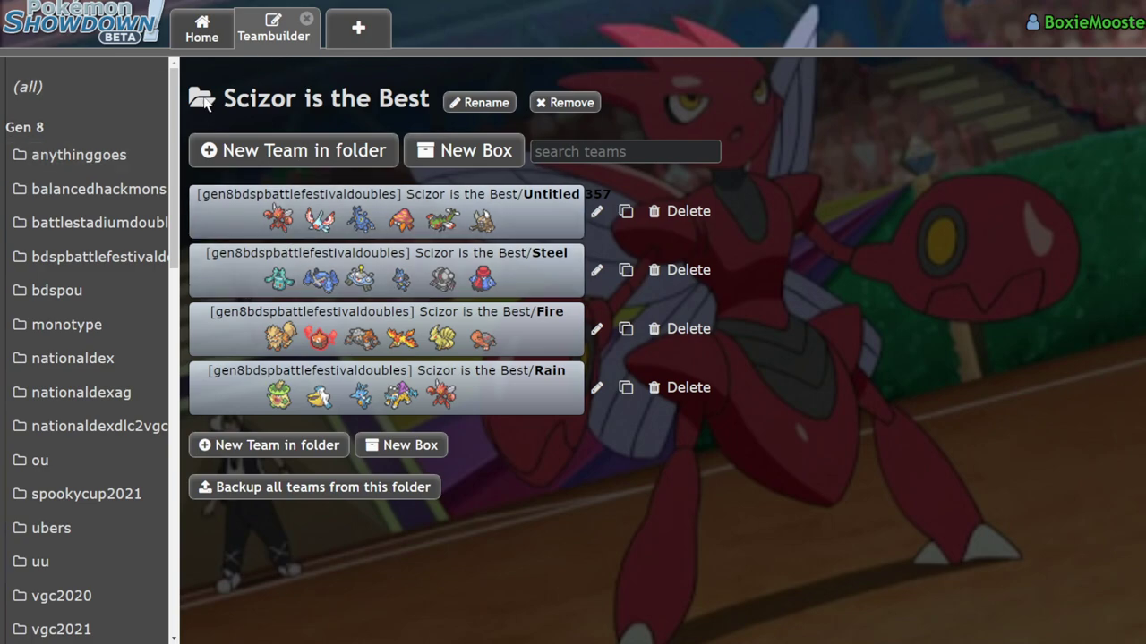
pyautogui.click(54, 89)
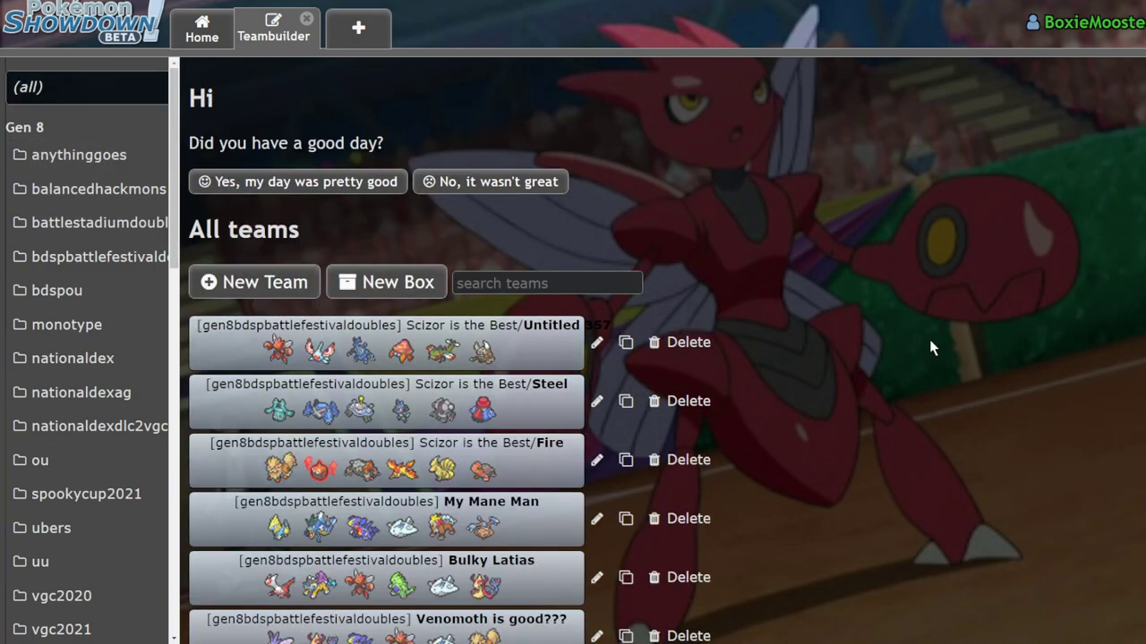
# Step: Open the Bulky Latias team, look over its members down to Milotic, and return to the list of teams
pyautogui.scroll(-3, 899, 421)
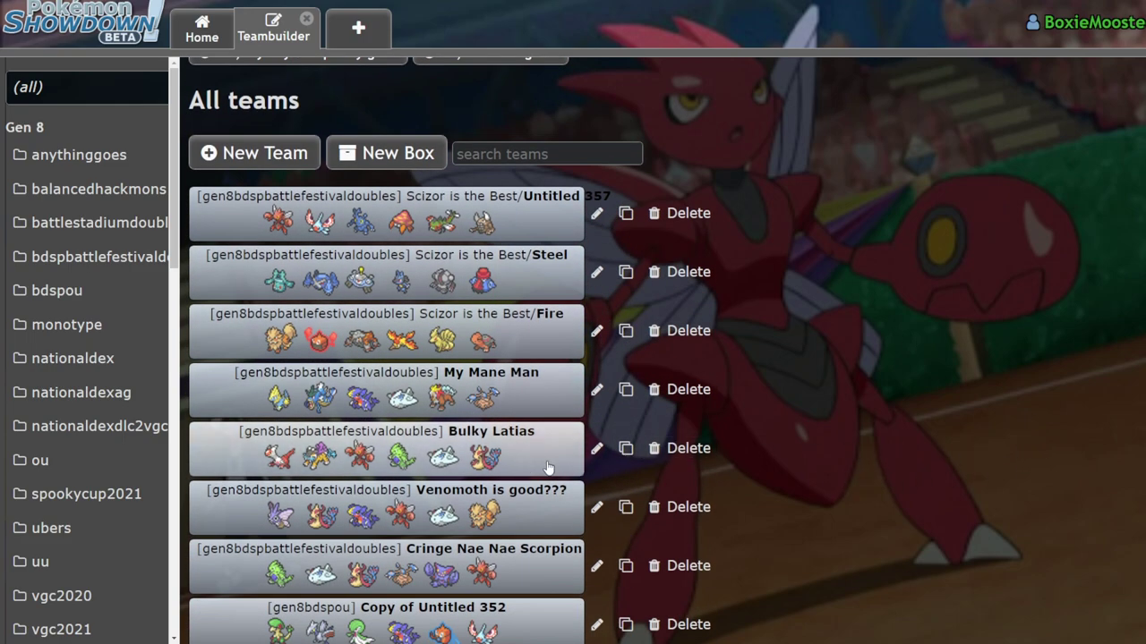
pyautogui.click(394, 452)
pyautogui.scroll(-2, 95, 397)
pyautogui.scroll(-5, 614, 424)
pyautogui.scroll(-5, 177, 503)
pyautogui.scroll(-1, 176, 503)
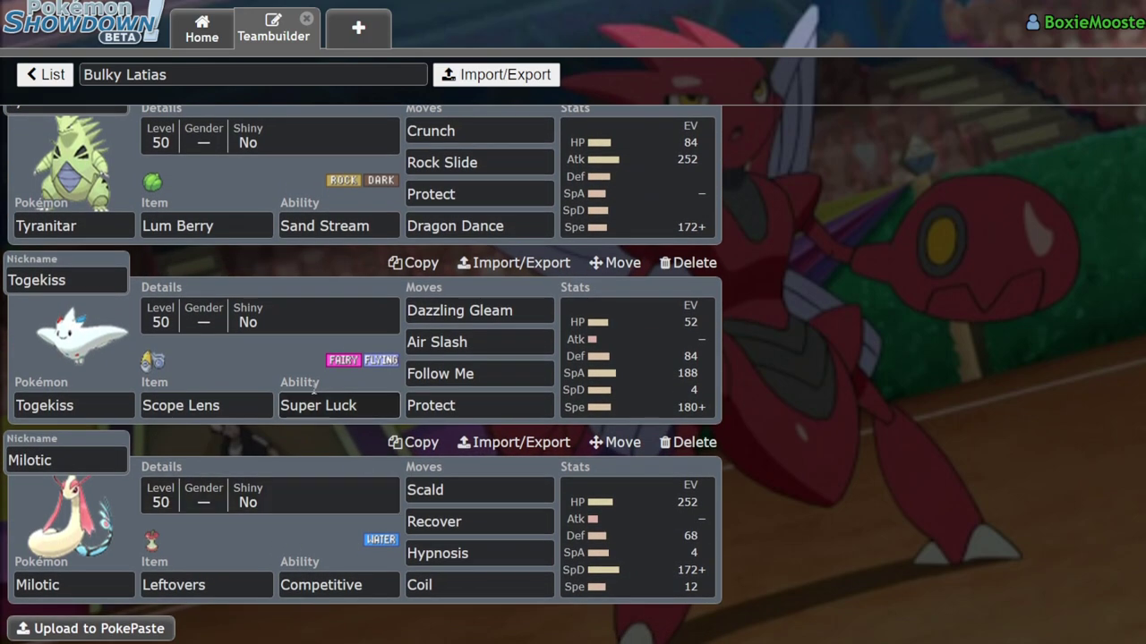
pyautogui.click(38, 75)
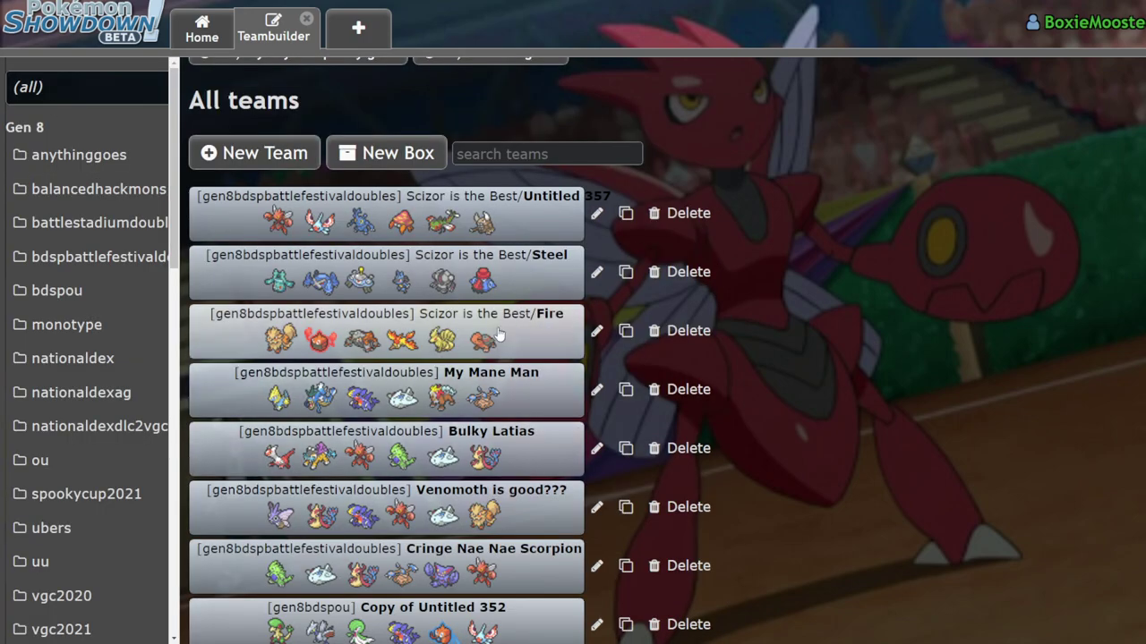
# Step: Open the My Mane Man team, review the EV spreads of Gyarados, Hitmontop and Entei, and return to the list of teams
pyautogui.click(387, 403)
pyautogui.scroll(-1, 105, 335)
pyautogui.click(638, 421)
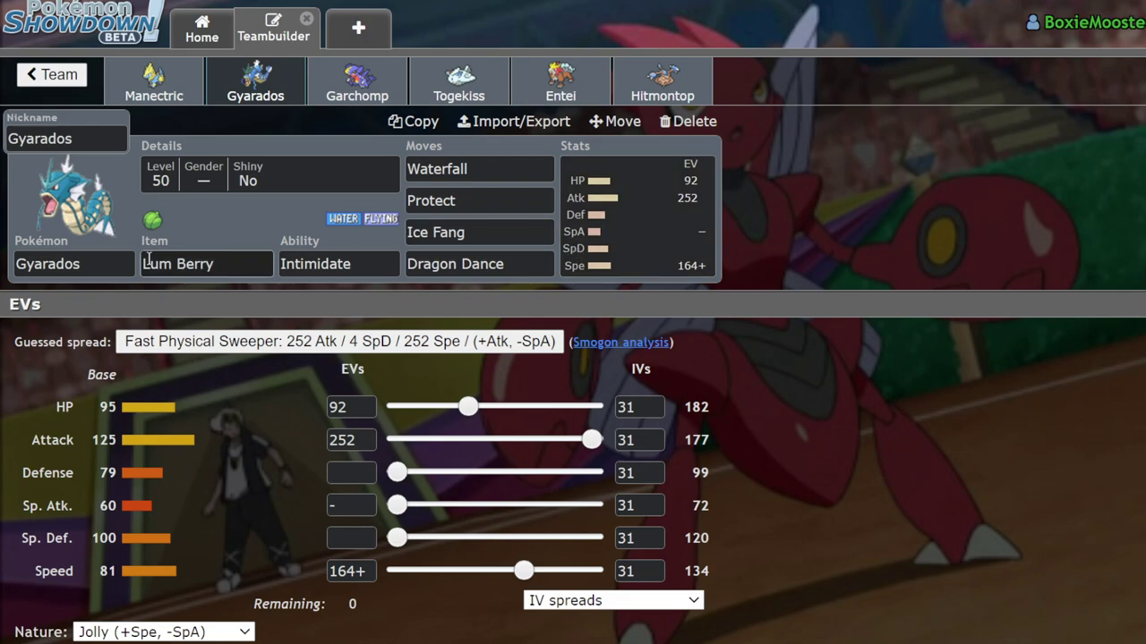
pyautogui.click(662, 85)
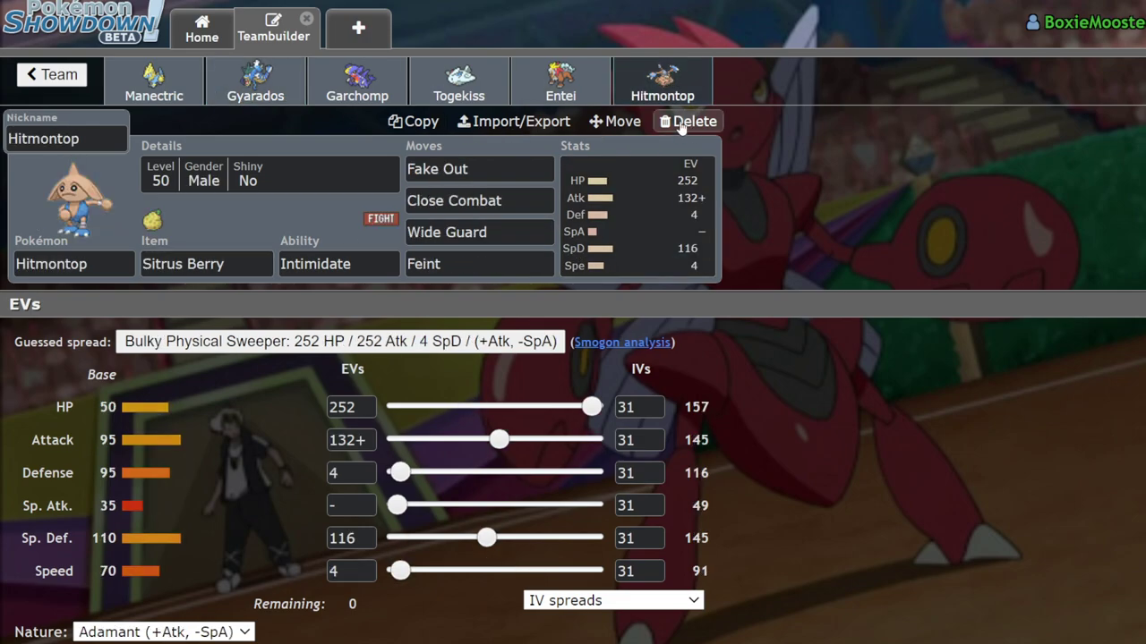
pyautogui.click(553, 99)
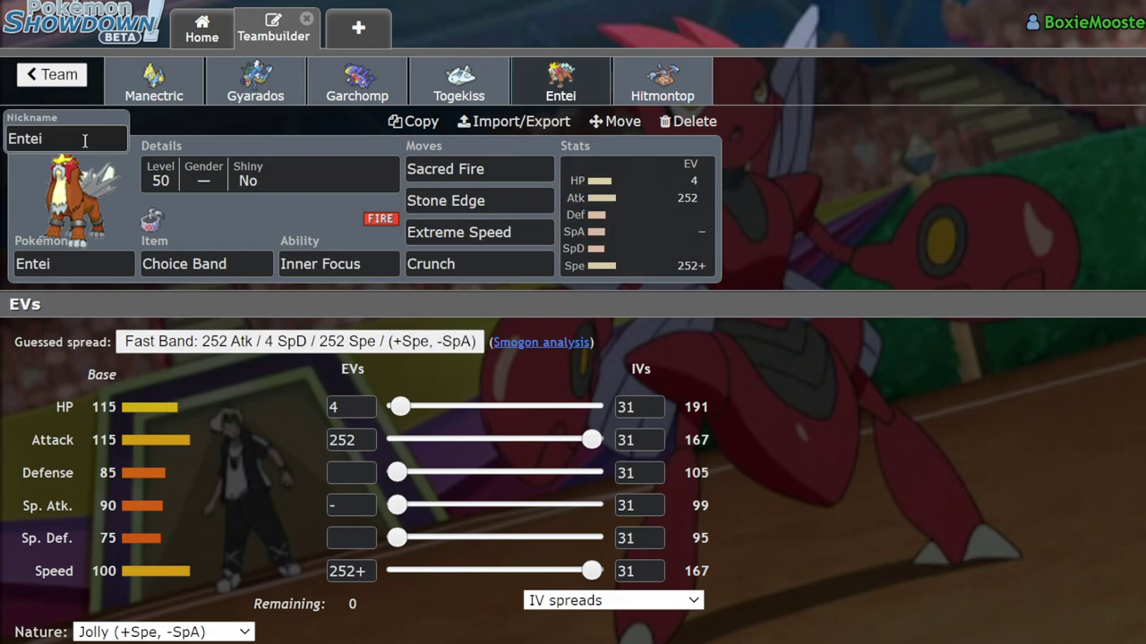
pyautogui.click(46, 78)
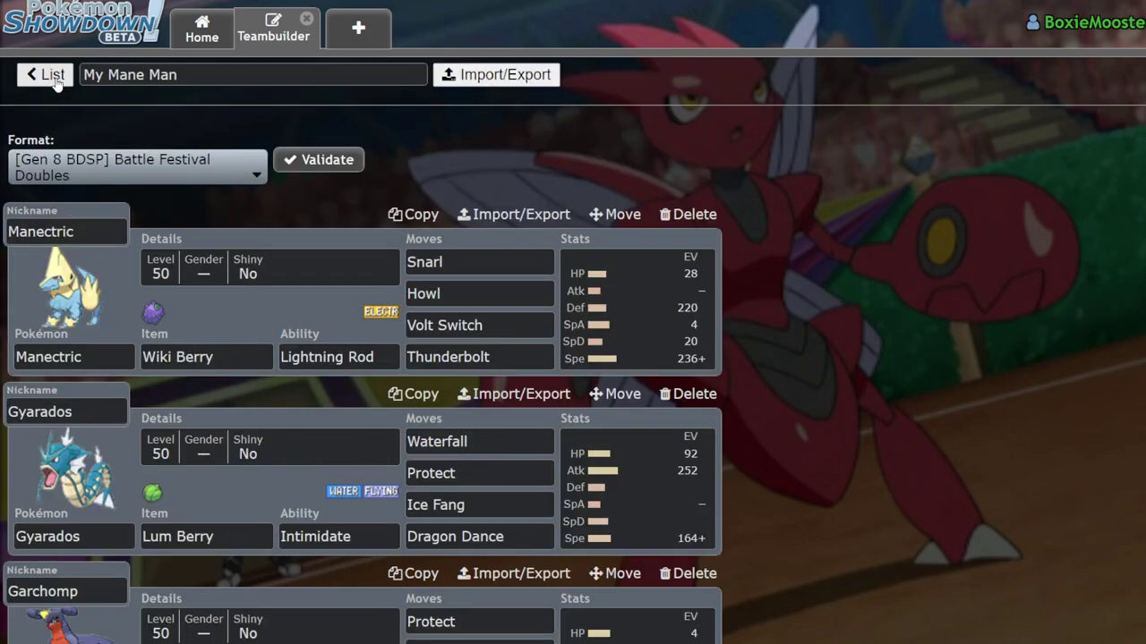
pyautogui.click(42, 79)
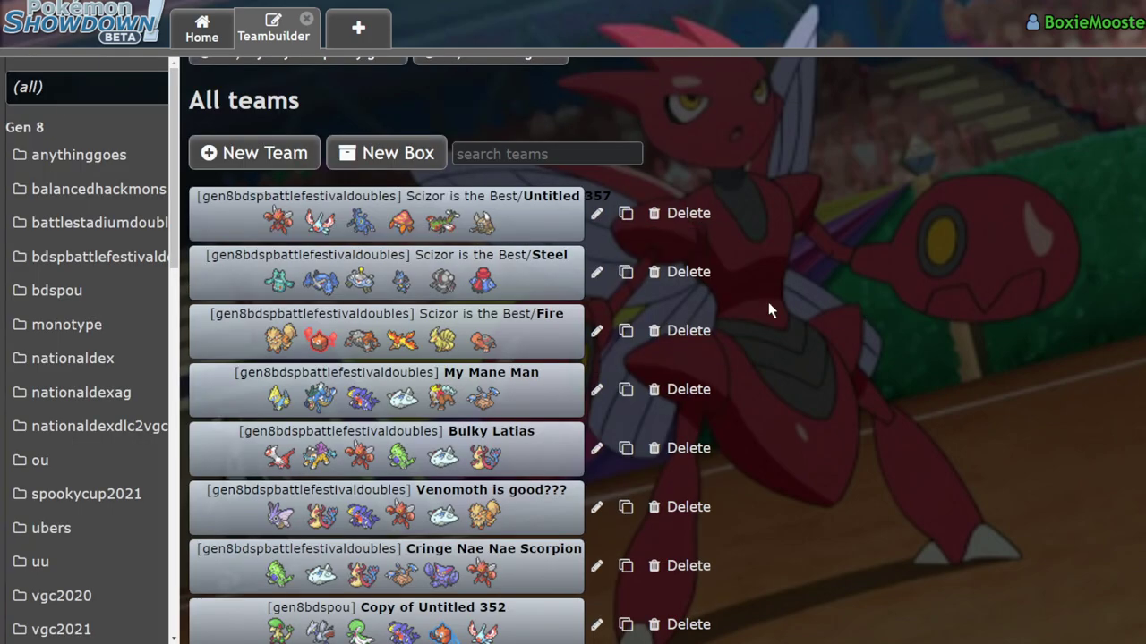